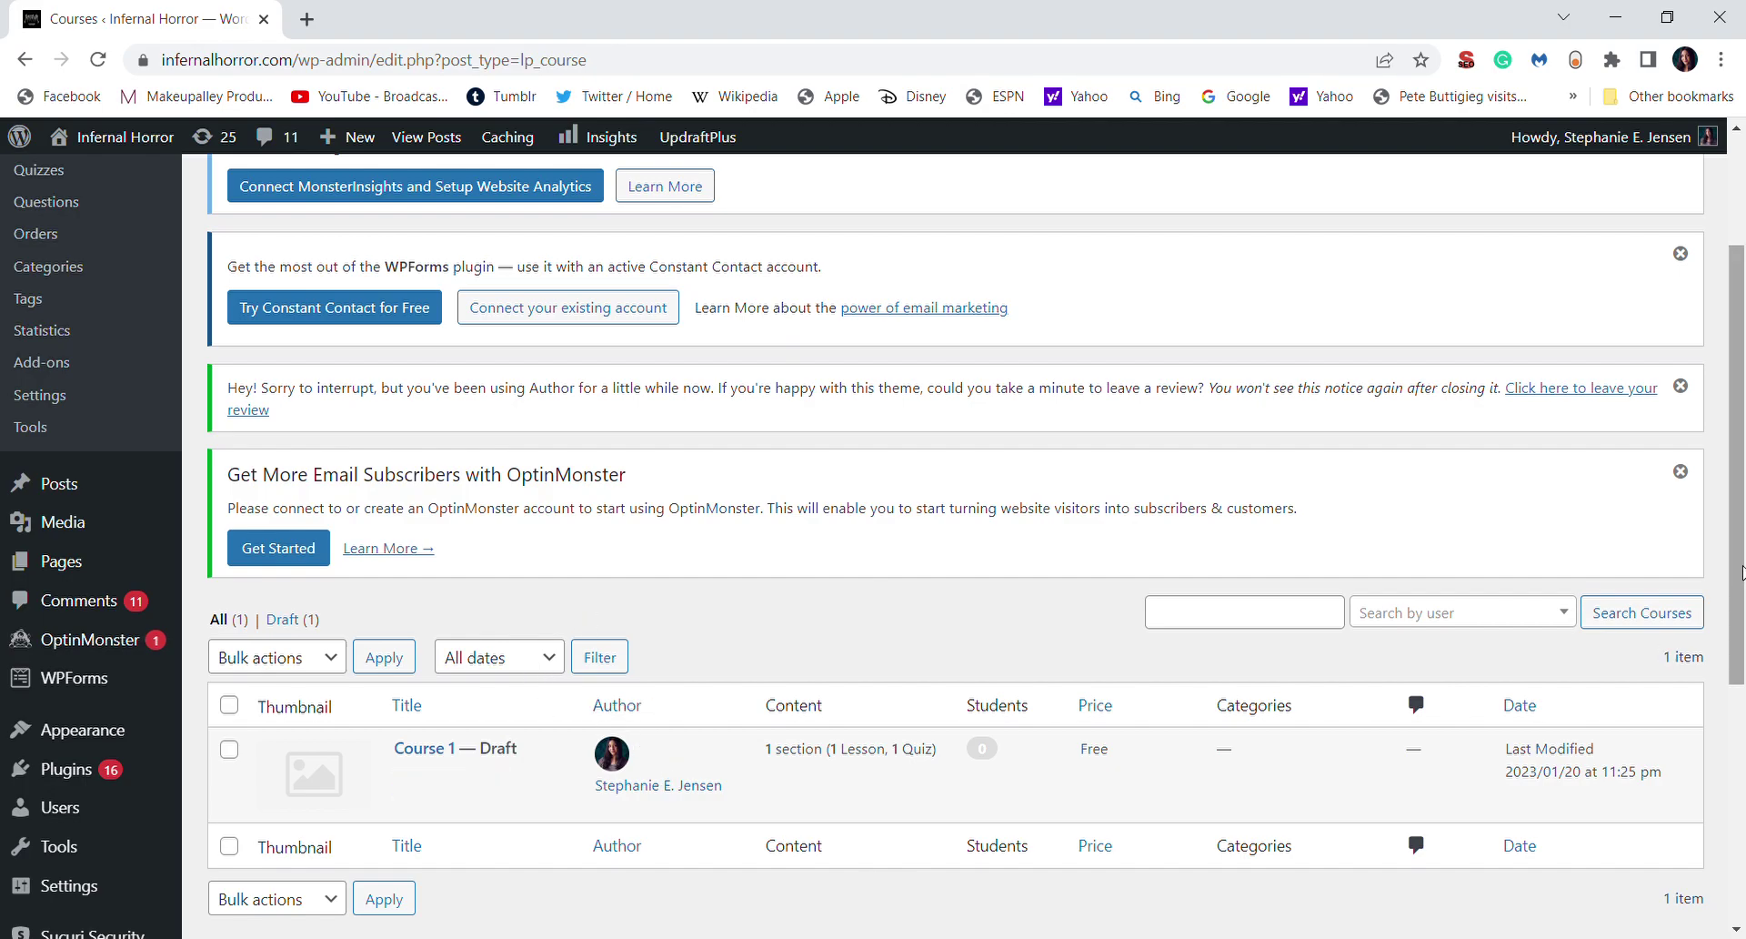
Open the Course 1 draft from the course list for editing
{"action": "left_click_drag", "start_coordinate": [1743, 576], "coordinate": [1737, 471]}
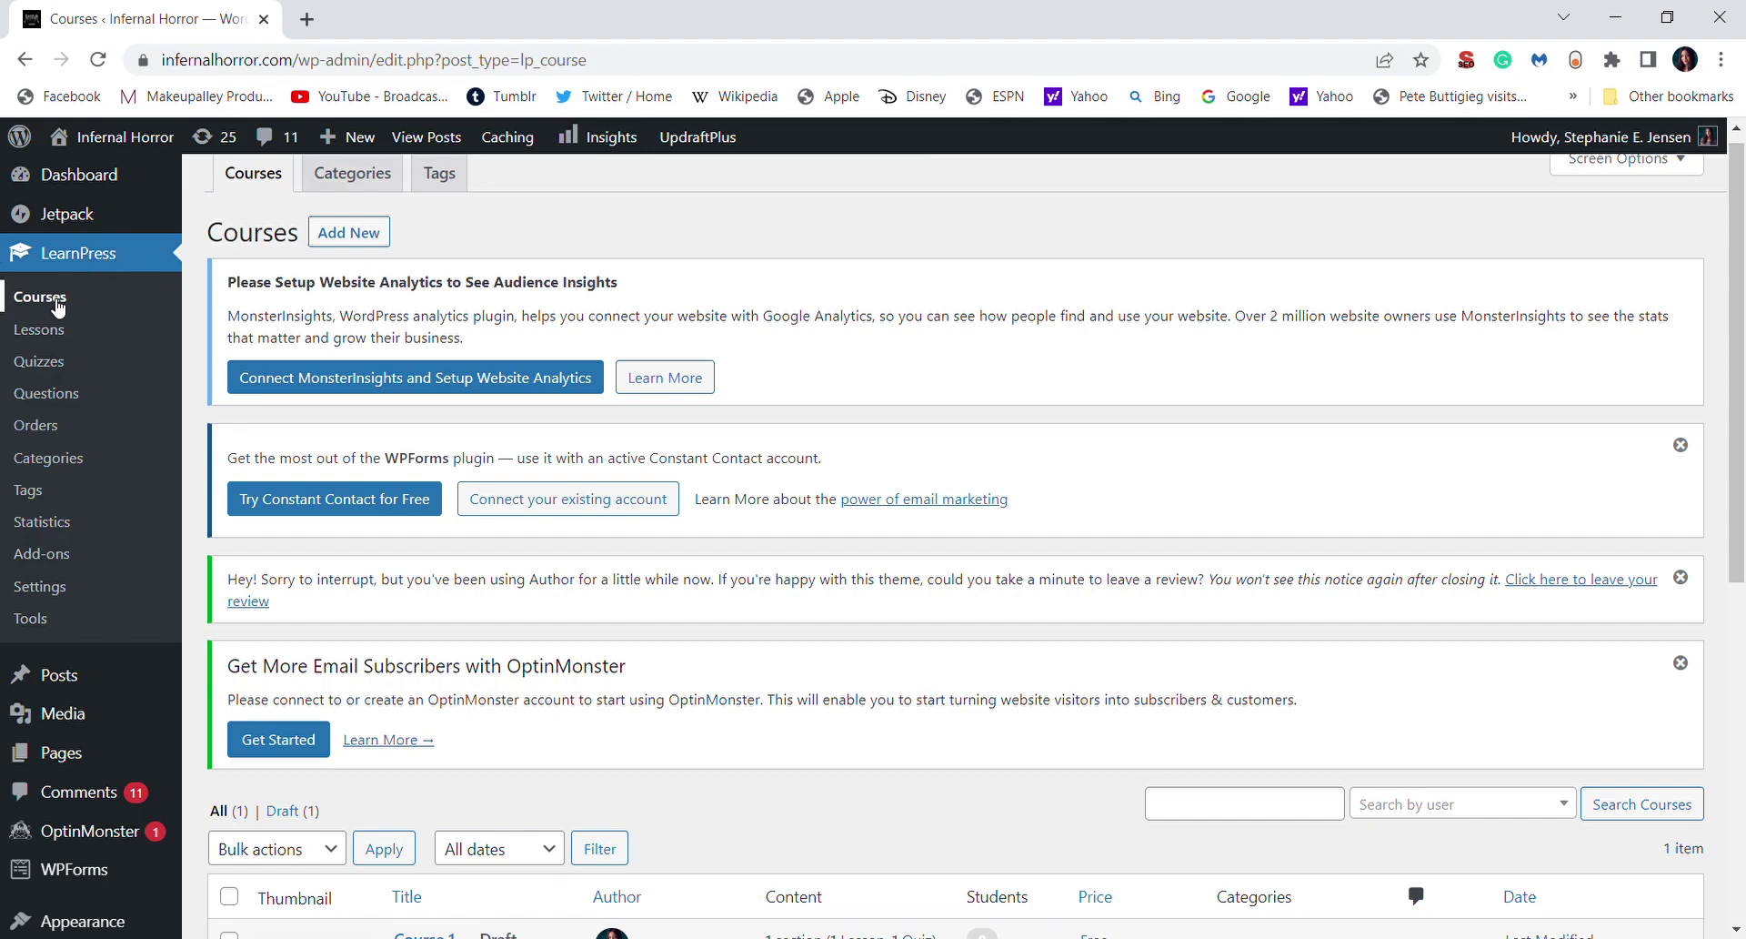
{"action": "scroll", "coordinate": [1741, 521], "scroll_direction": "down", "scroll_amount": 3}
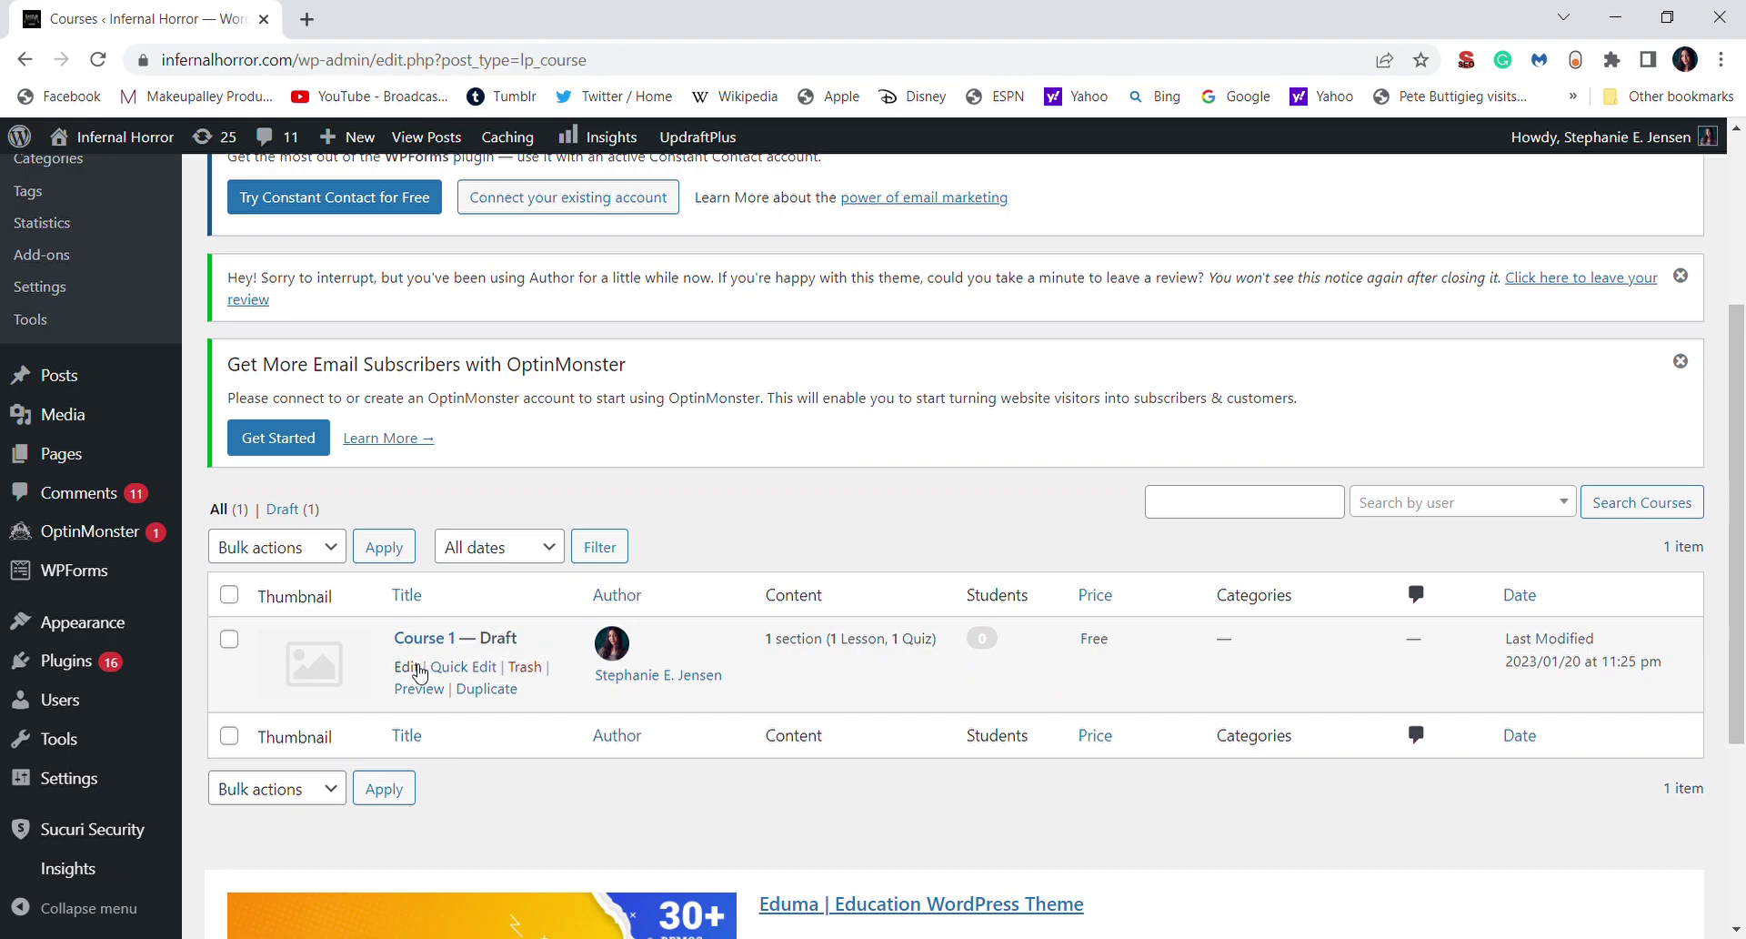
{"action": "left_click", "coordinate": [418, 669]}
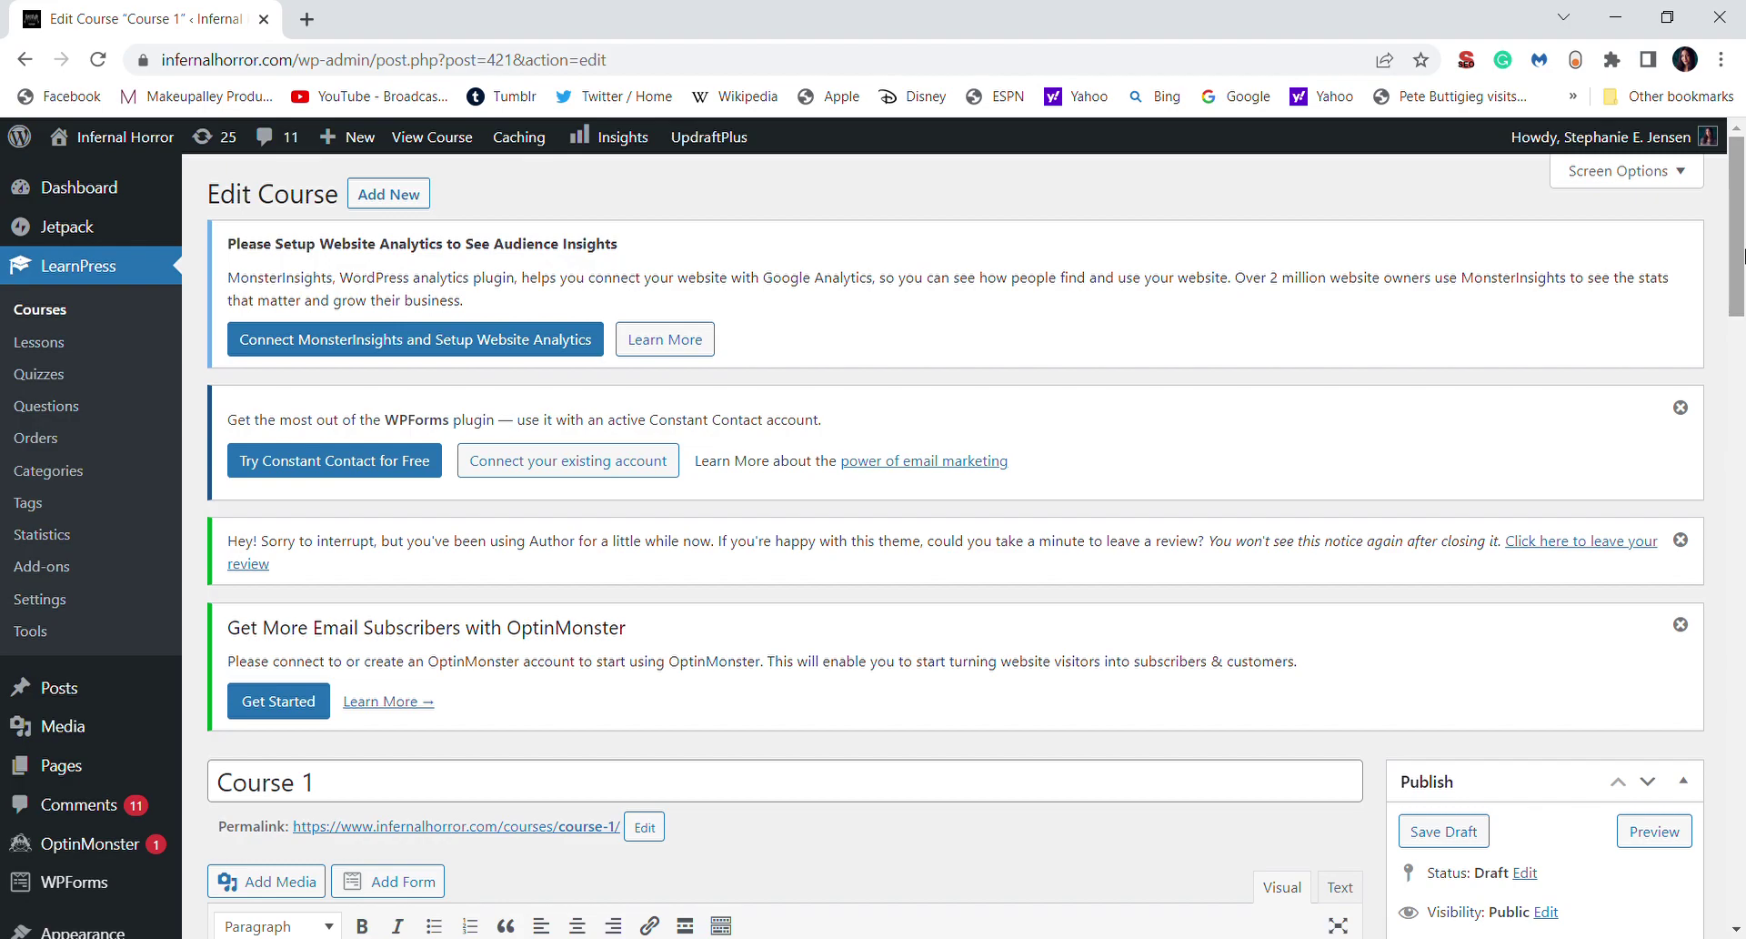
Enter "This is a test course." as the content of Course 1
{"action": "scroll", "coordinate": [1737, 273], "scroll_direction": "down", "scroll_amount": 5}
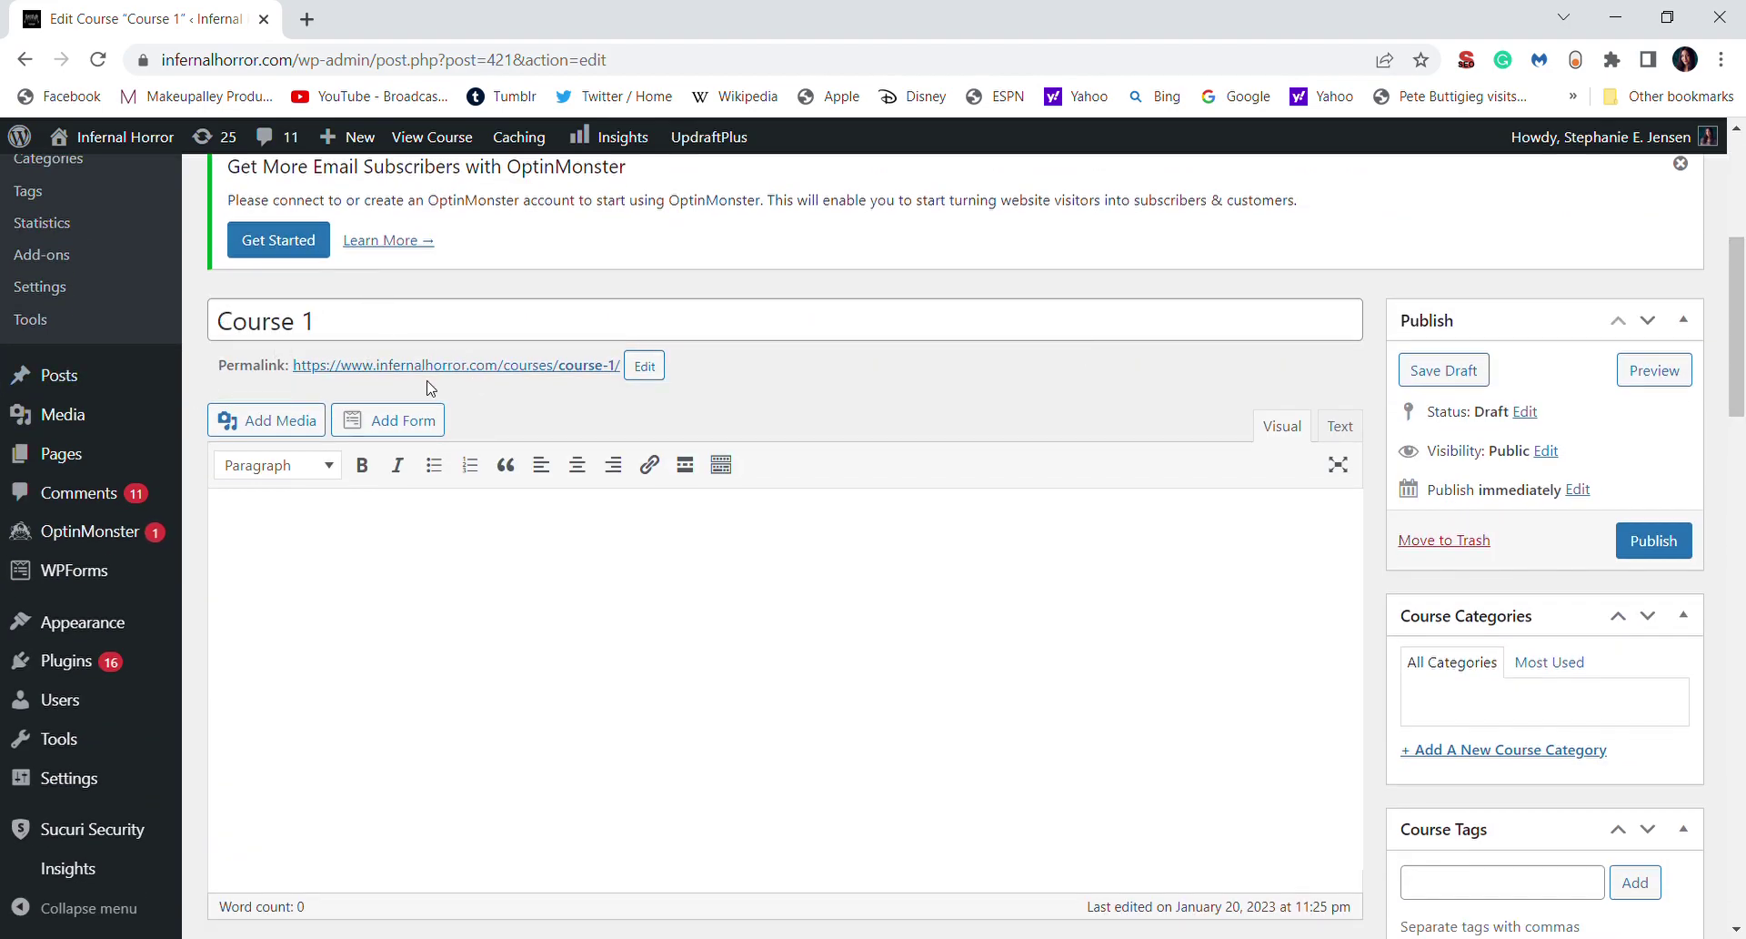
{"action": "left_click", "coordinate": [334, 324]}
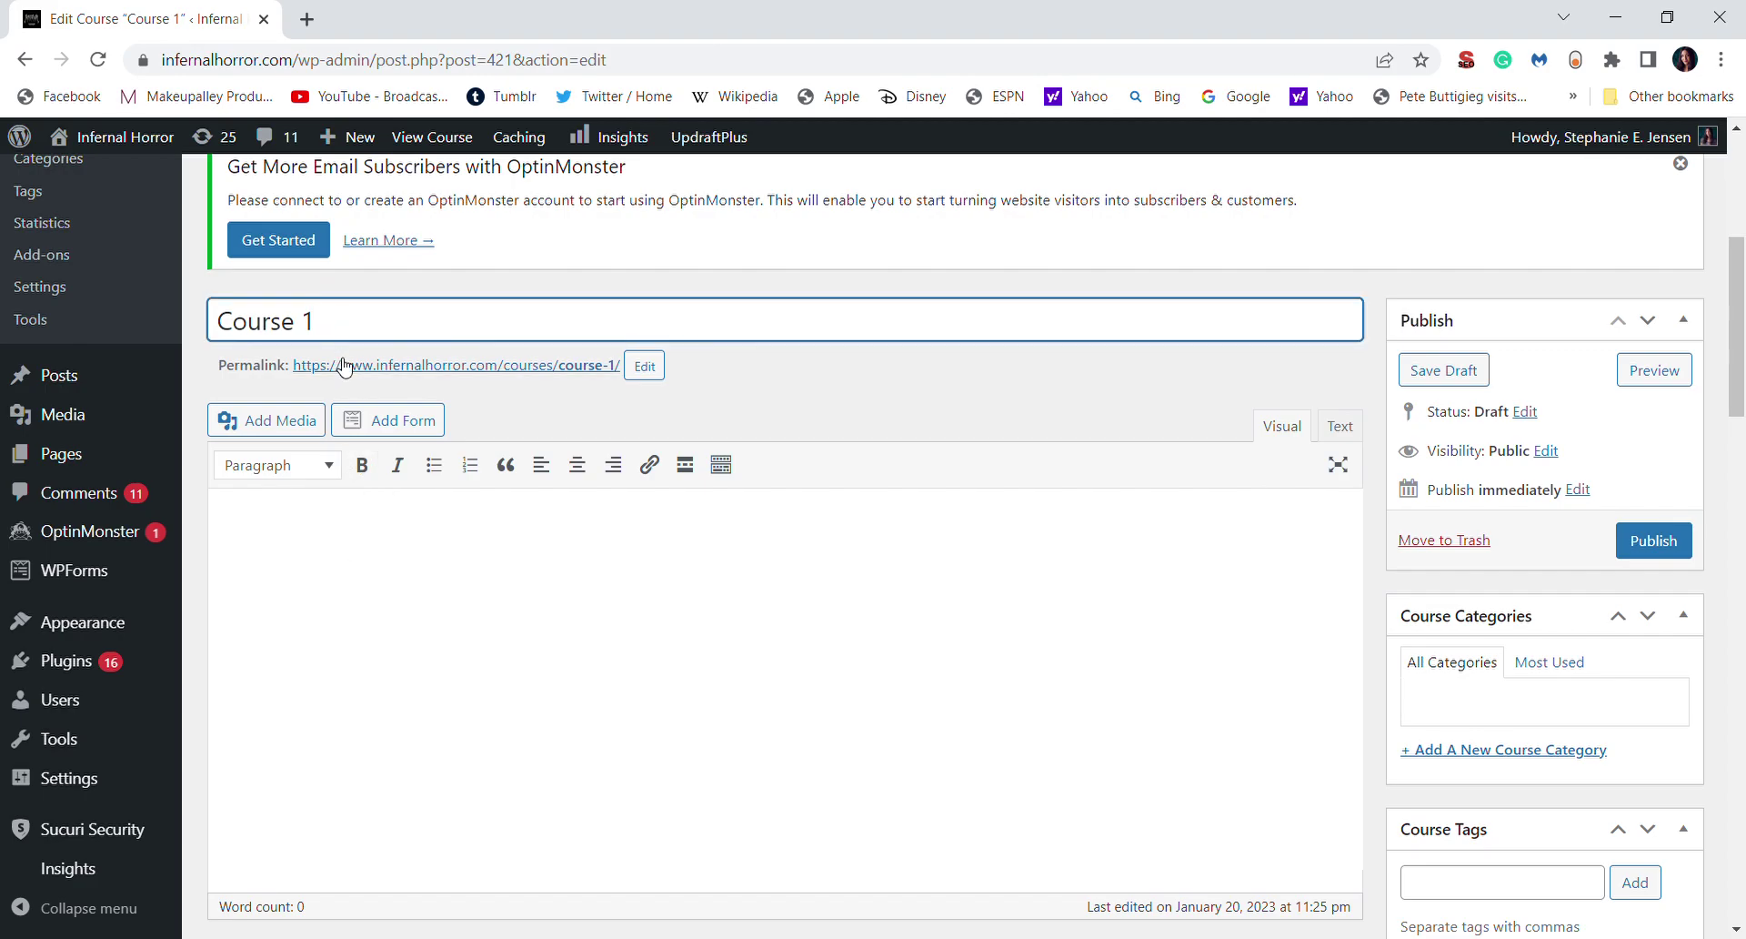
{"action": "left_click", "coordinate": [359, 738]}
{"action": "mouse_move", "coordinate": [1739, 403]}
{"action": "left_mouse_down"}
{"action": "mouse_move", "coordinate": [1738, 462]}
{"action": "mouse_move", "coordinate": [1739, 420]}
{"action": "left_mouse_up"}
{"action": "type", "text": "T"}
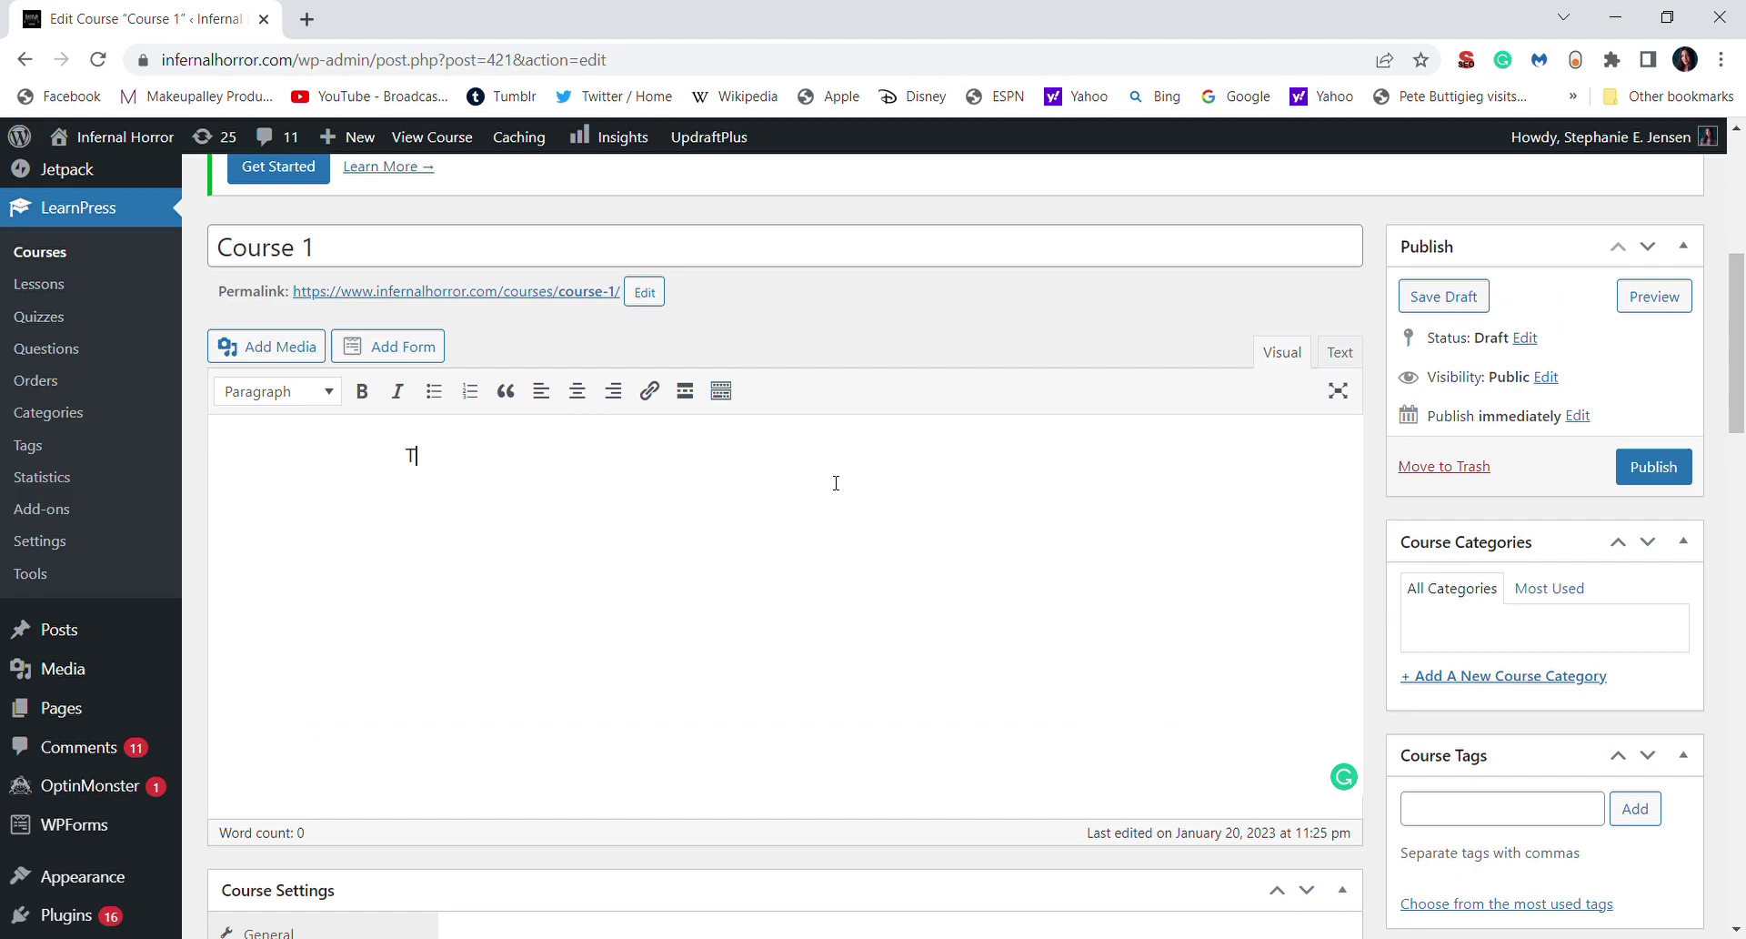
{"action": "type", "text": "his is a test course."}
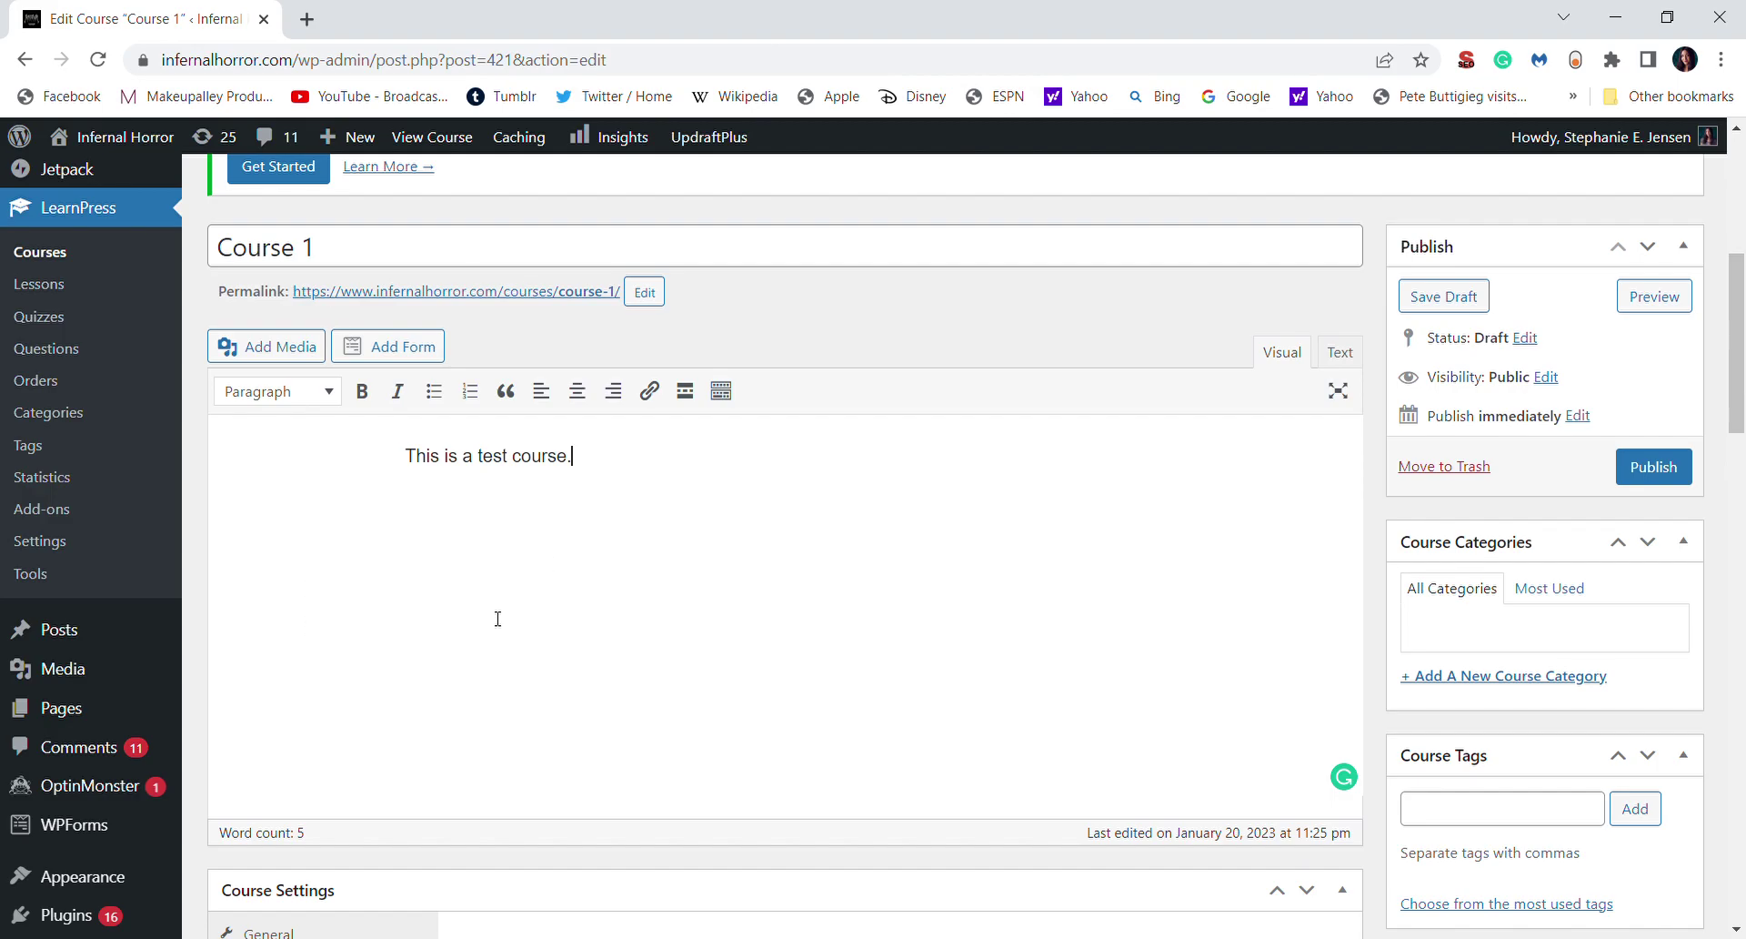
Set the description of Section 1 in the curriculum to "This is a section." and save the course draft
{"action": "left_click_drag", "start_coordinate": [1743, 301], "coordinate": [1740, 724]}
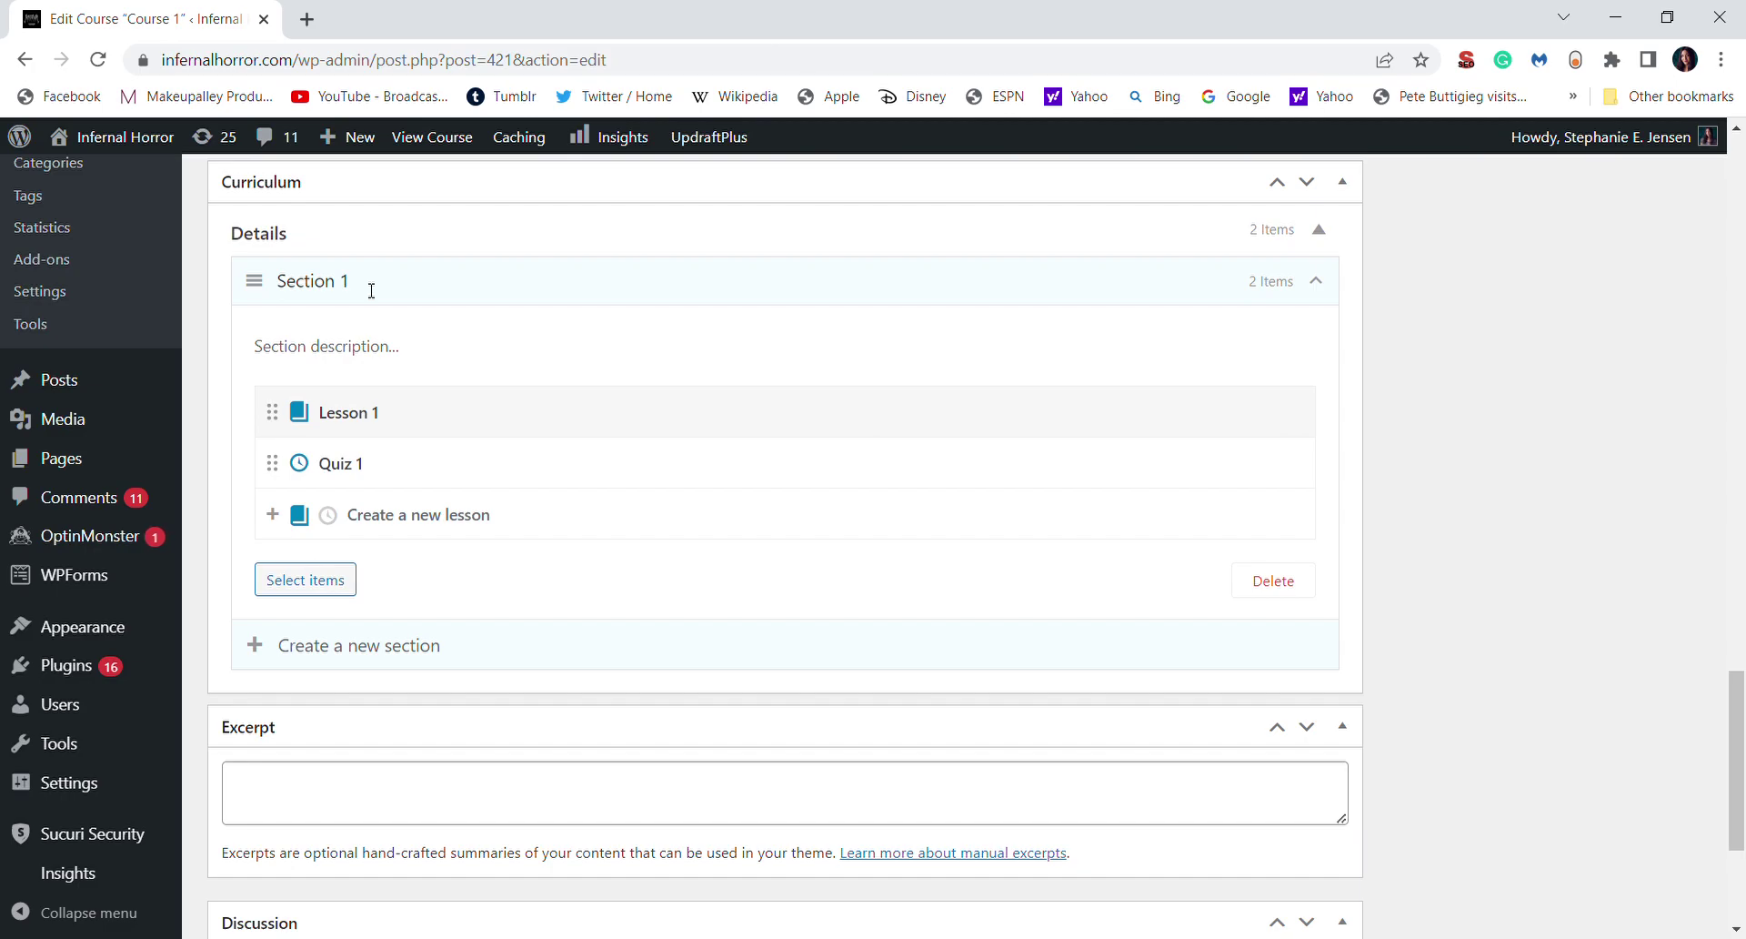
{"action": "mouse_move", "coordinate": [382, 415]}
{"action": "left_click", "coordinate": [330, 357]}
{"action": "type", "text": "This is a section."}
{"action": "left_click_drag", "start_coordinate": [1743, 764], "coordinate": [1741, 309]}
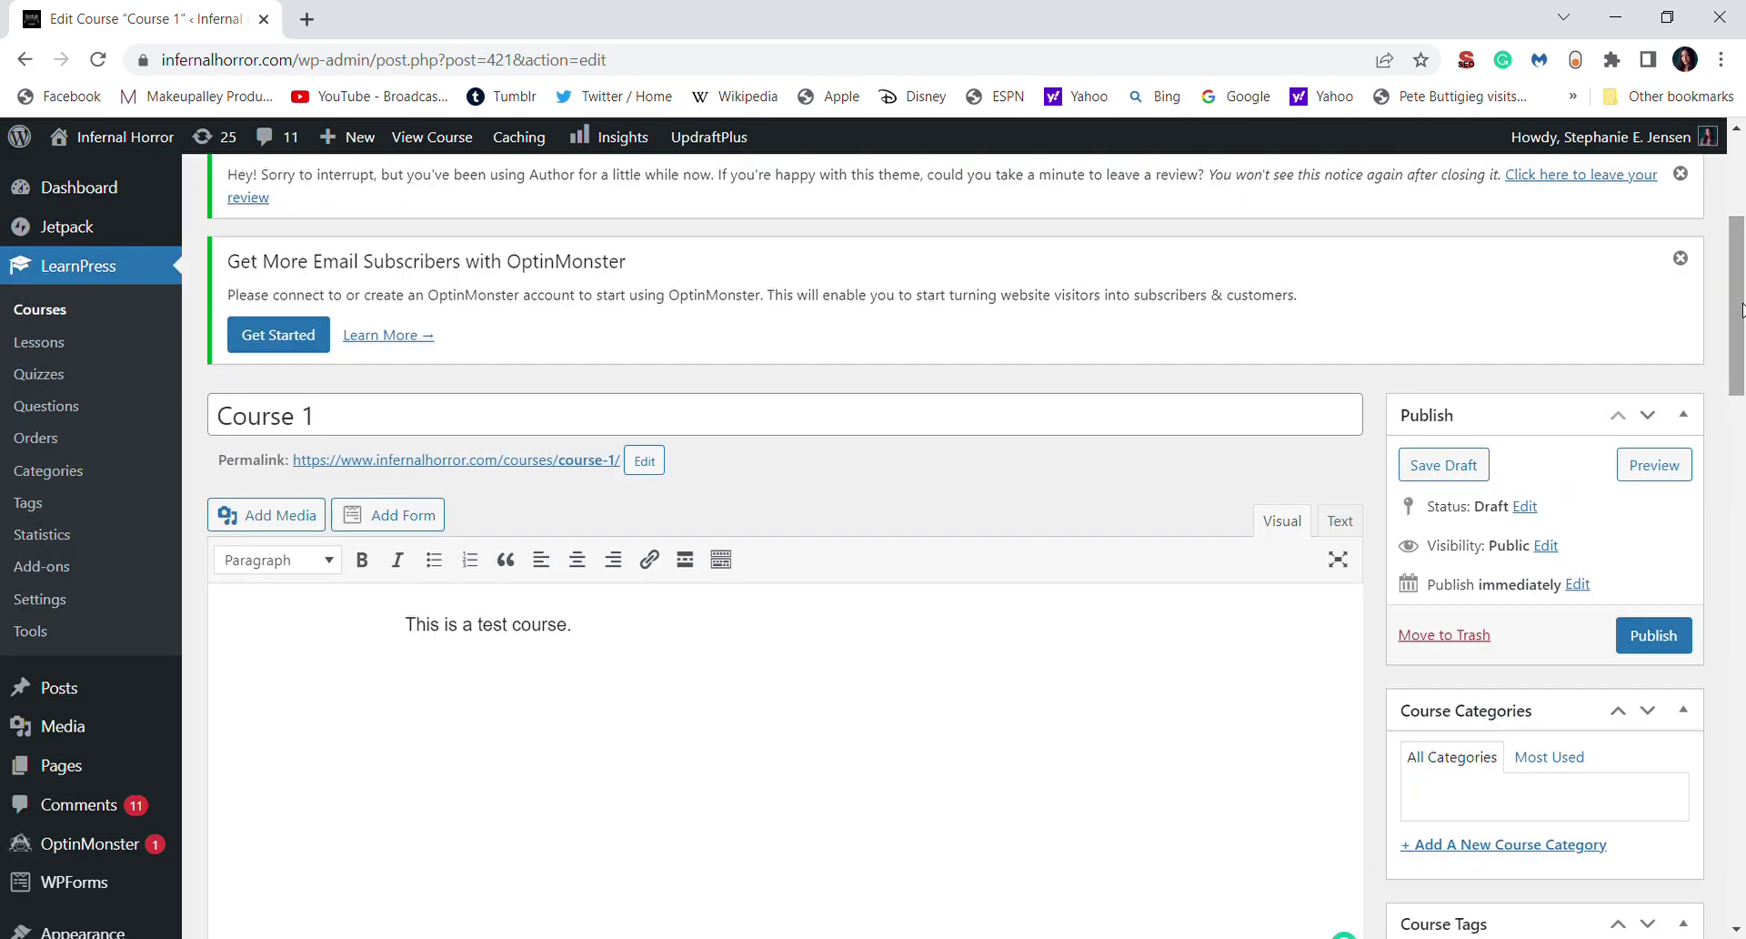
{"action": "left_click", "coordinate": [1423, 482]}
{"action": "left_click", "coordinate": [1442, 464]}
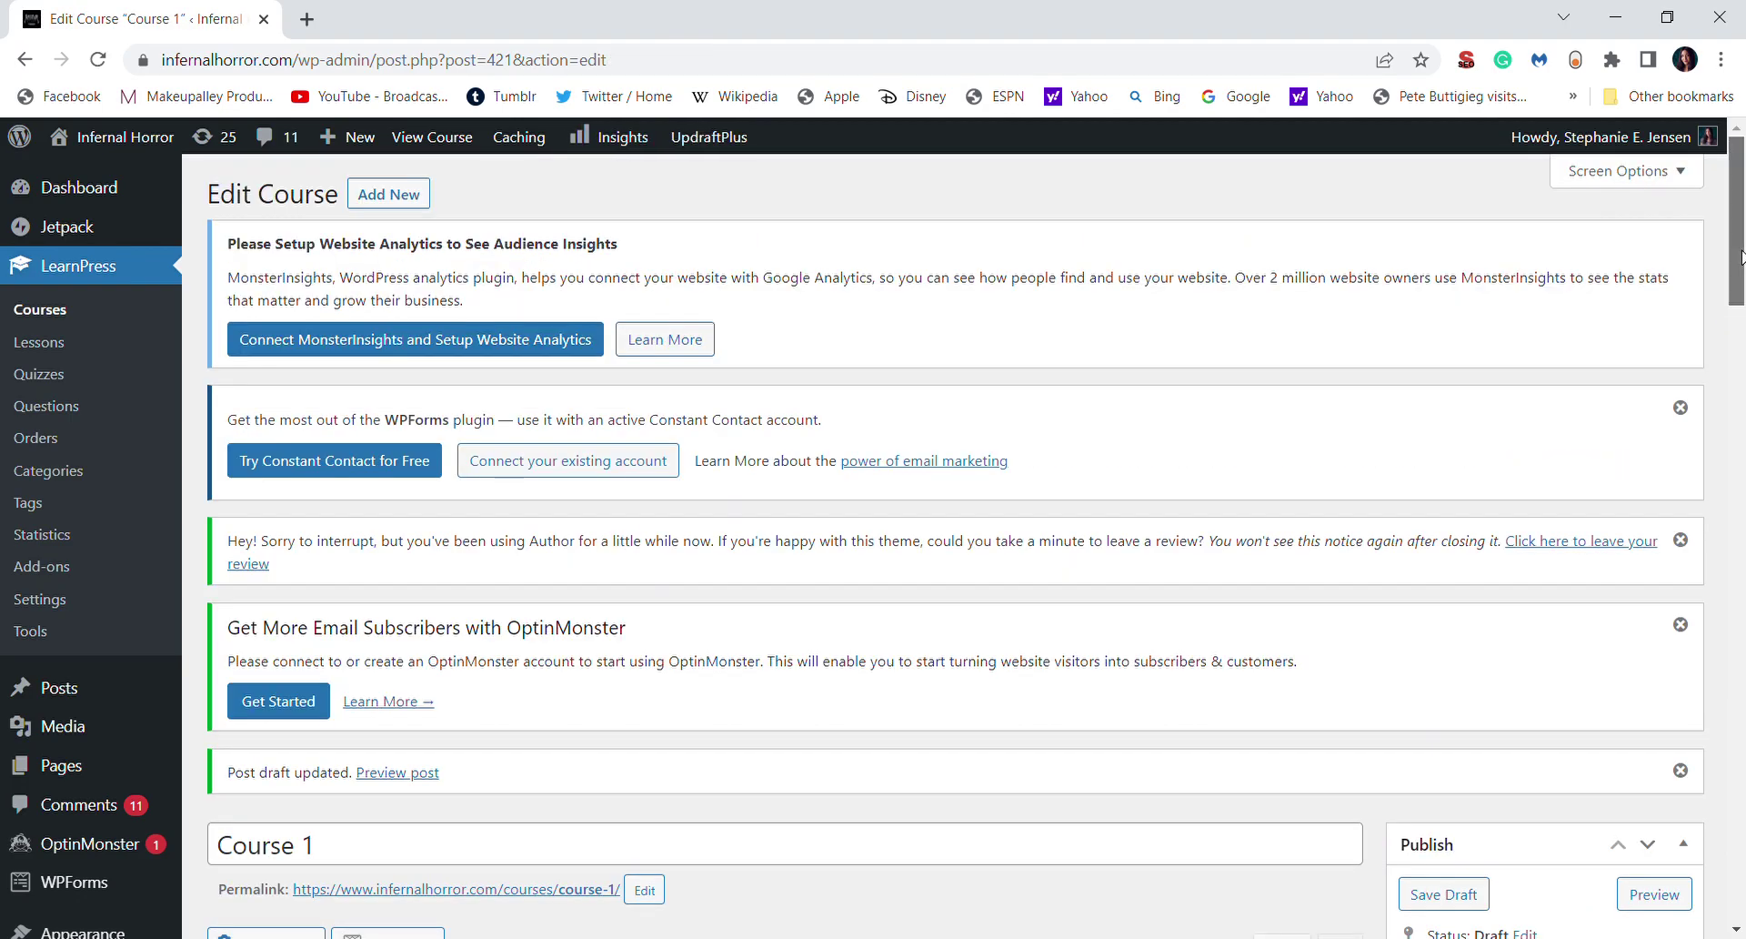
Open Lesson 1 from the course curriculum for editing and enter "This is a lesson." as its content
{"action": "left_click_drag", "start_coordinate": [1742, 305], "coordinate": [1742, 814]}
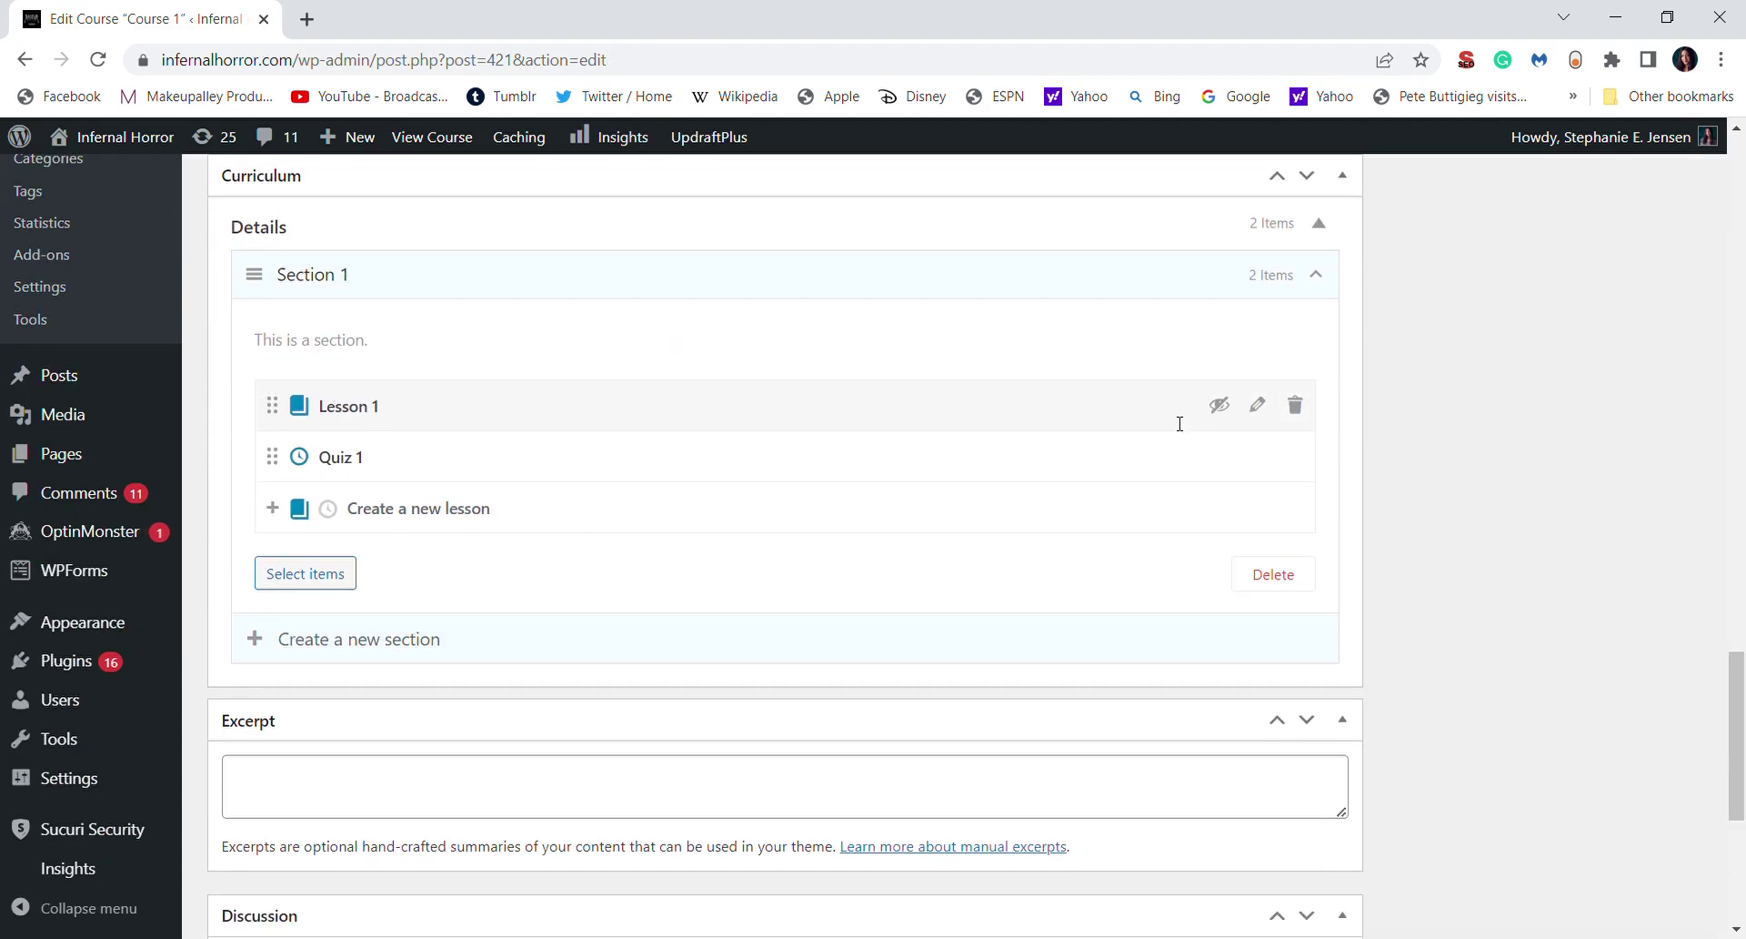
{"action": "left_click", "coordinate": [1260, 409]}
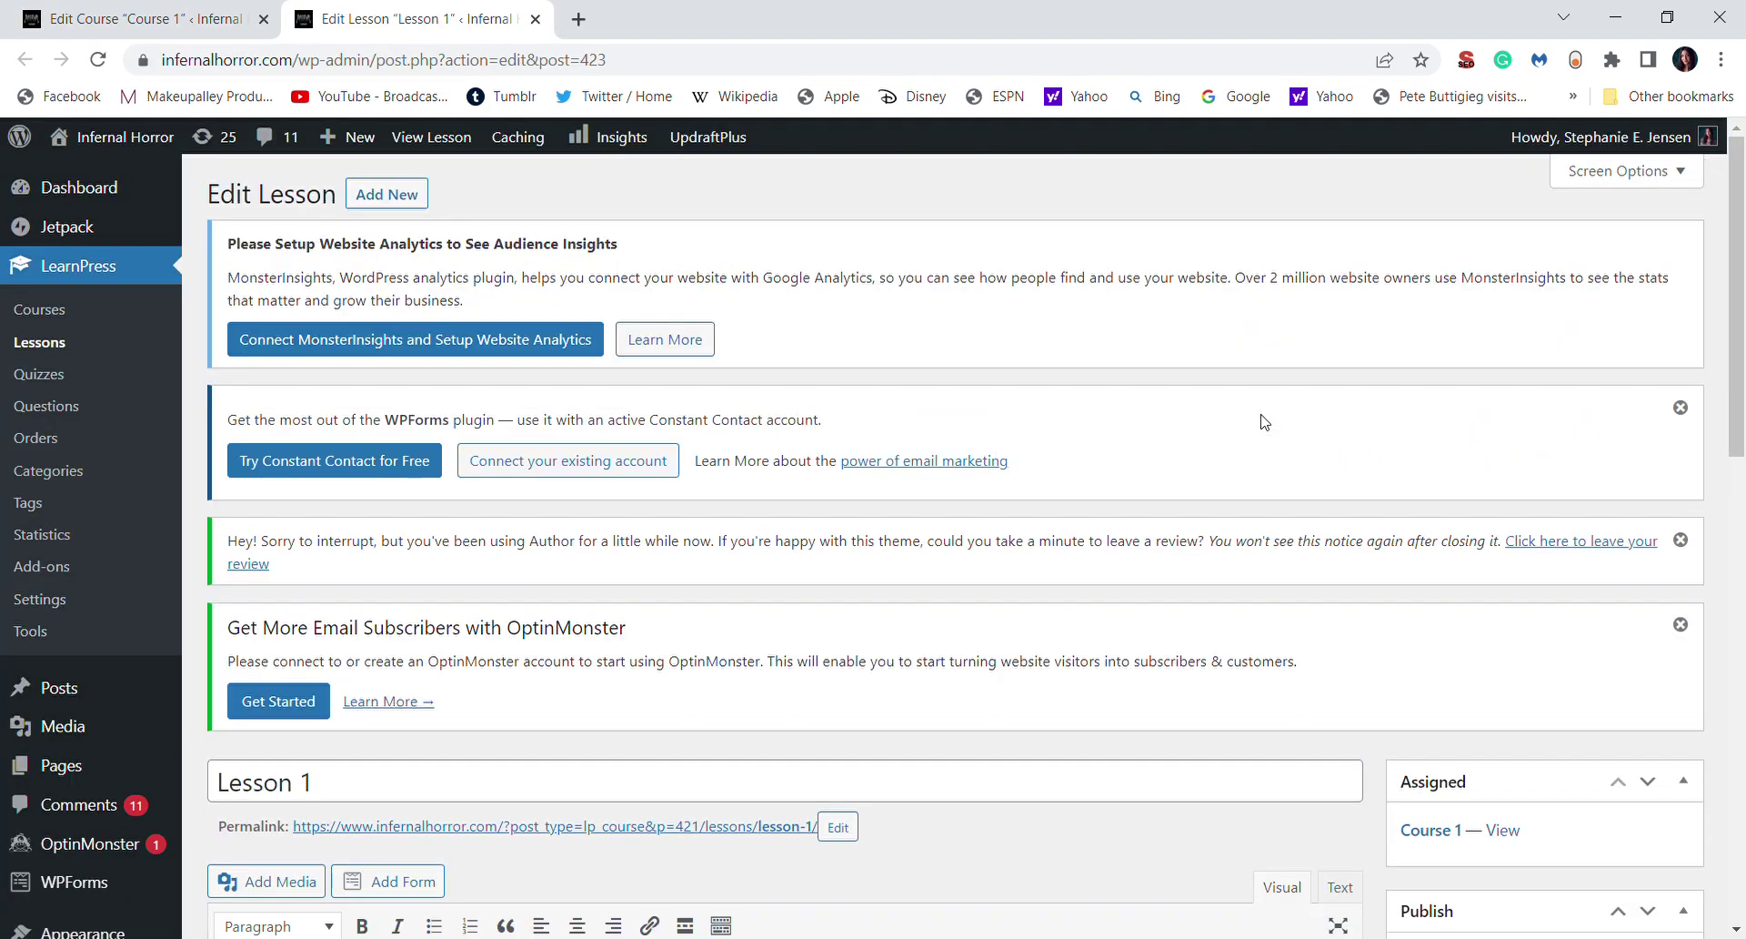
{"action": "left_click", "coordinate": [66, 373]}
{"action": "left_click", "coordinate": [91, 9]}
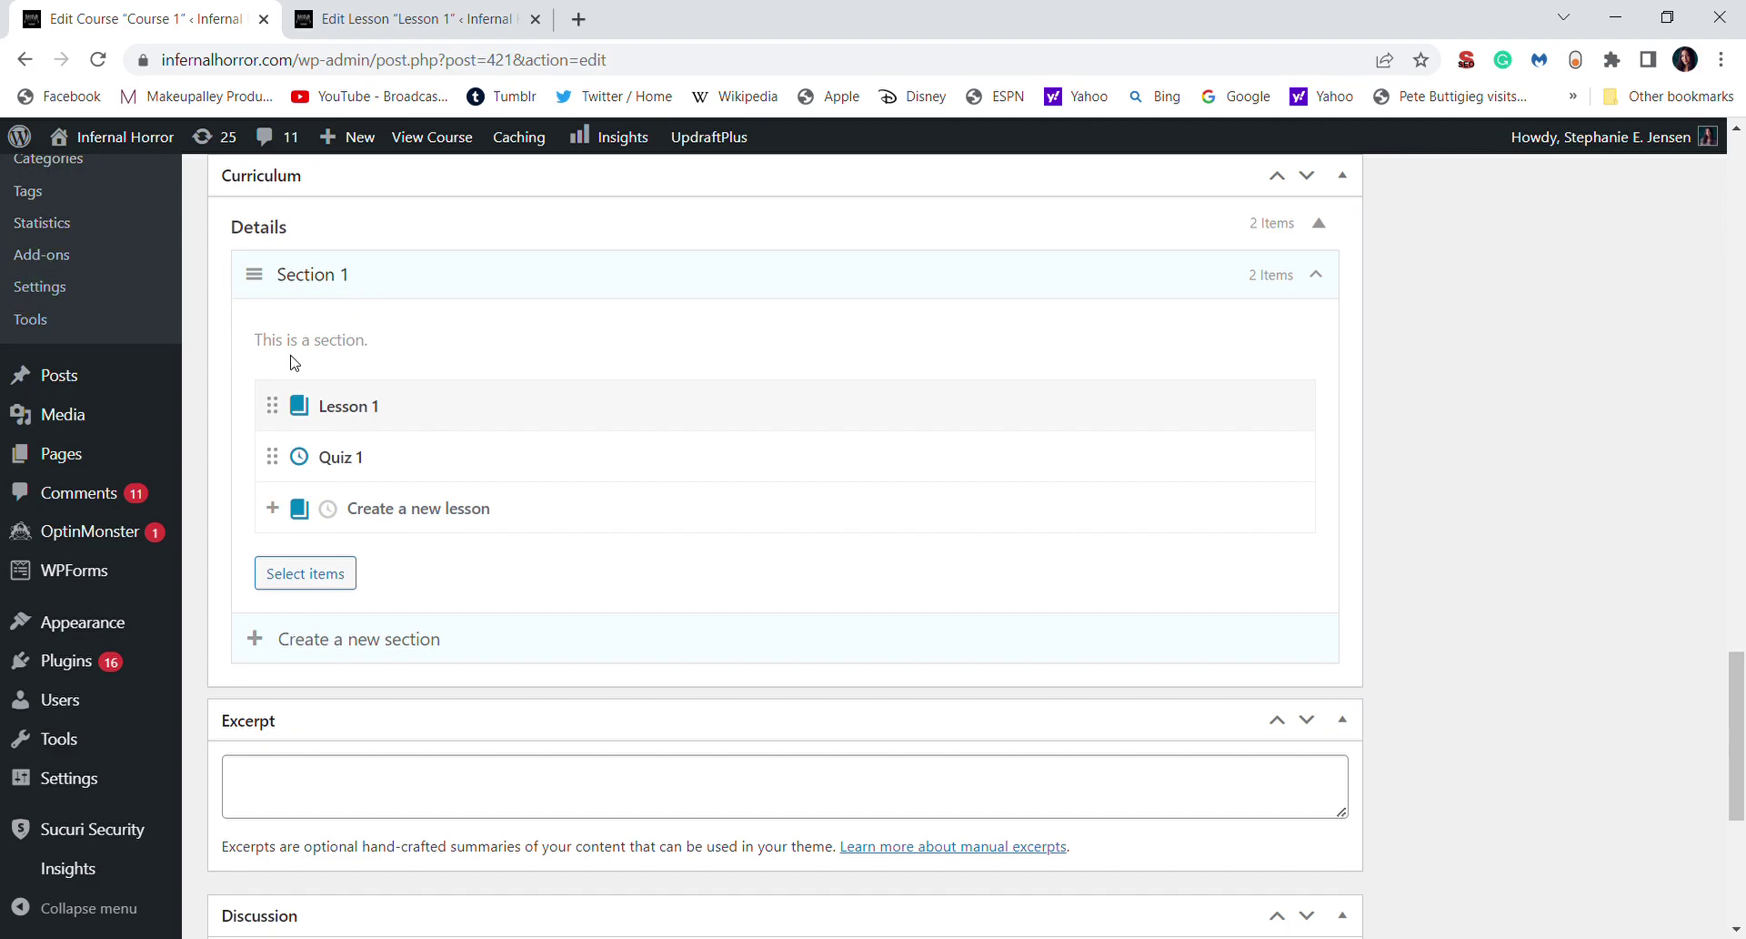
{"action": "left_click", "coordinate": [389, 414]}
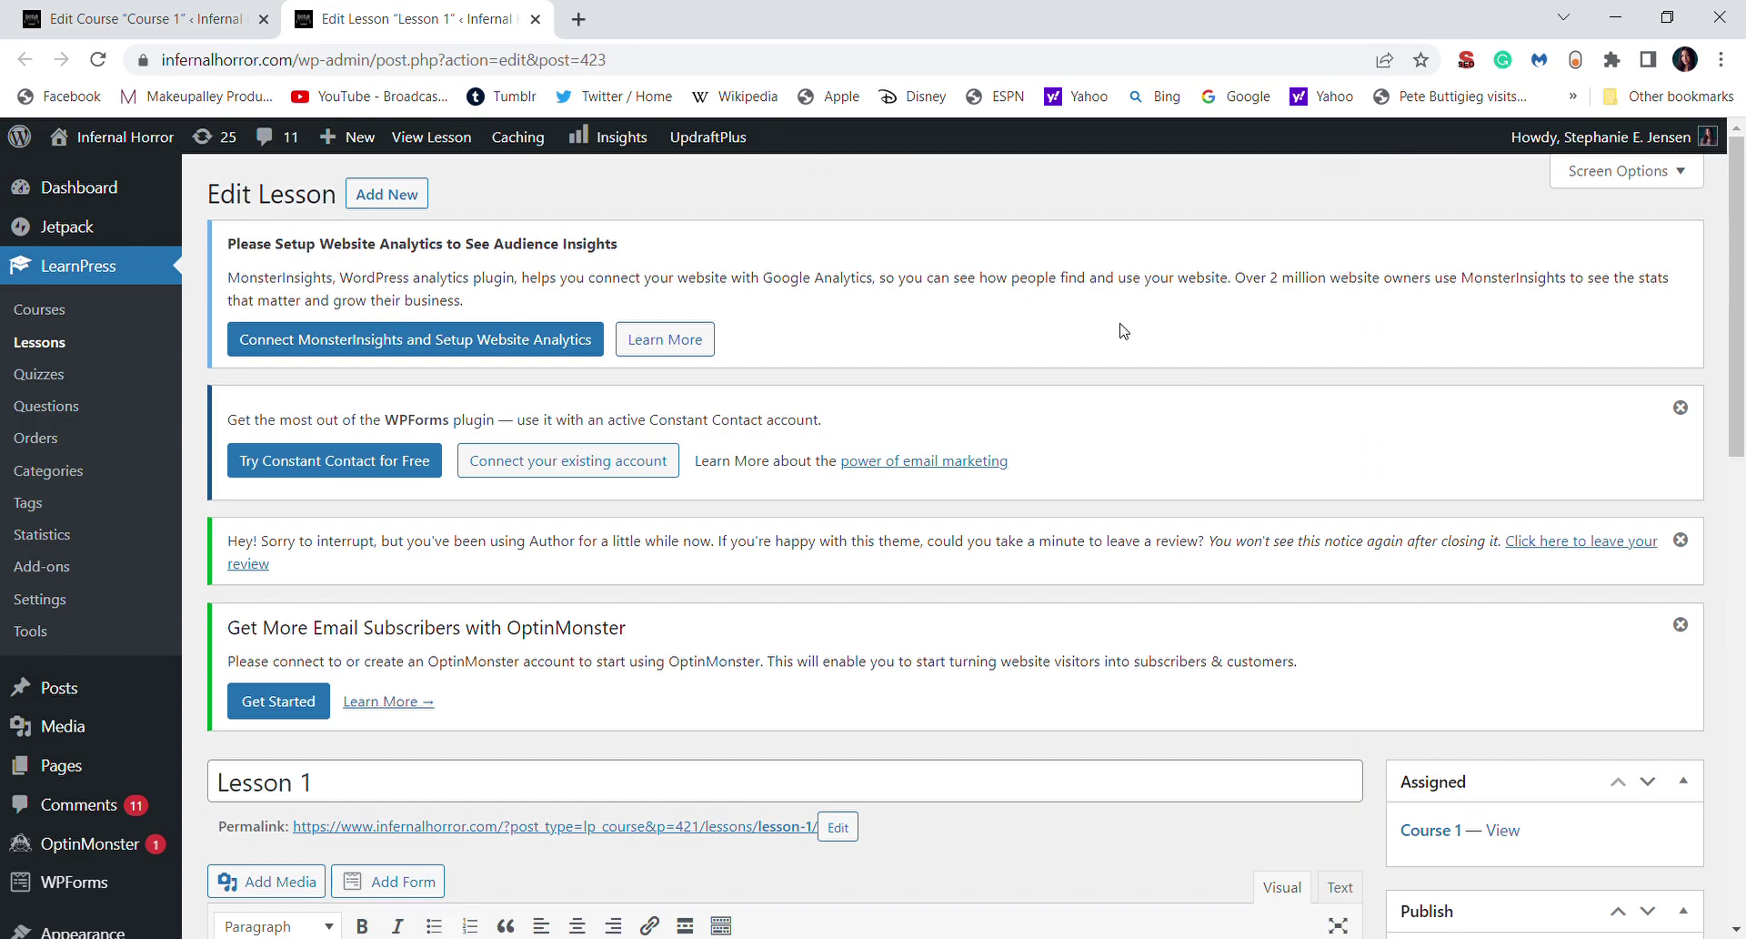
{"action": "left_click_drag", "start_coordinate": [1739, 298], "coordinate": [1739, 492]}
{"action": "left_click", "coordinate": [390, 559]}
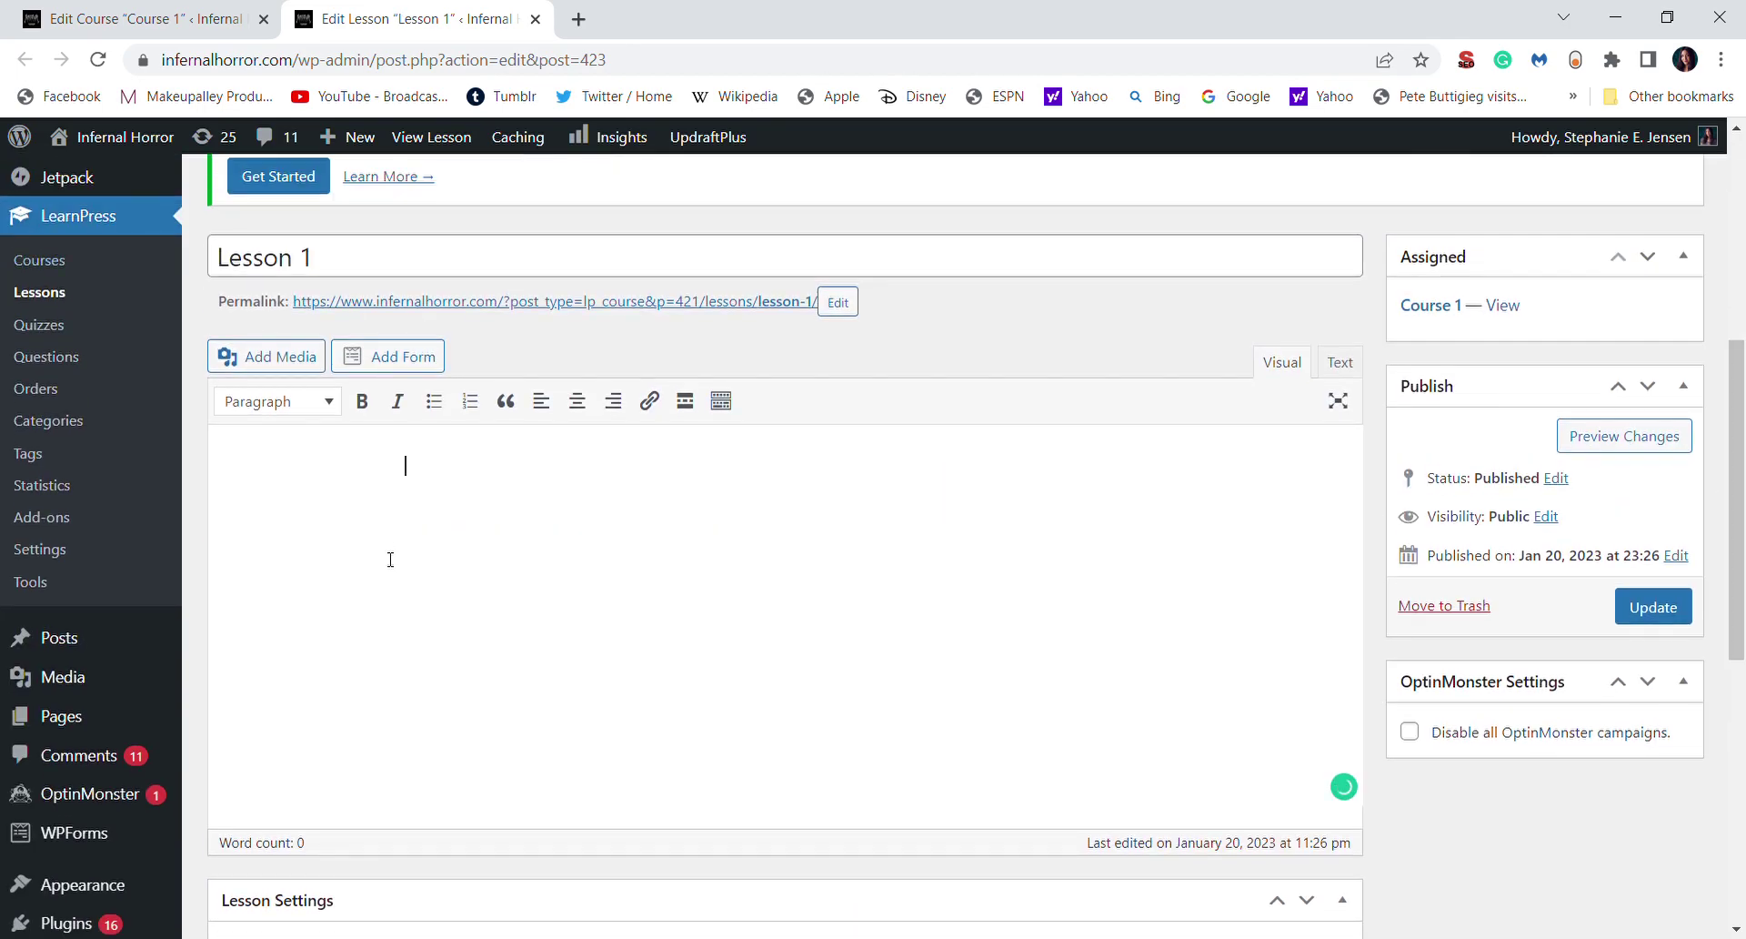
{"action": "type", "text": "This is a lesson."}
Review the Lesson 1 settings, update the lesson and return to the Course 1 editor
{"action": "left_click_drag", "start_coordinate": [1743, 405], "coordinate": [1743, 682]}
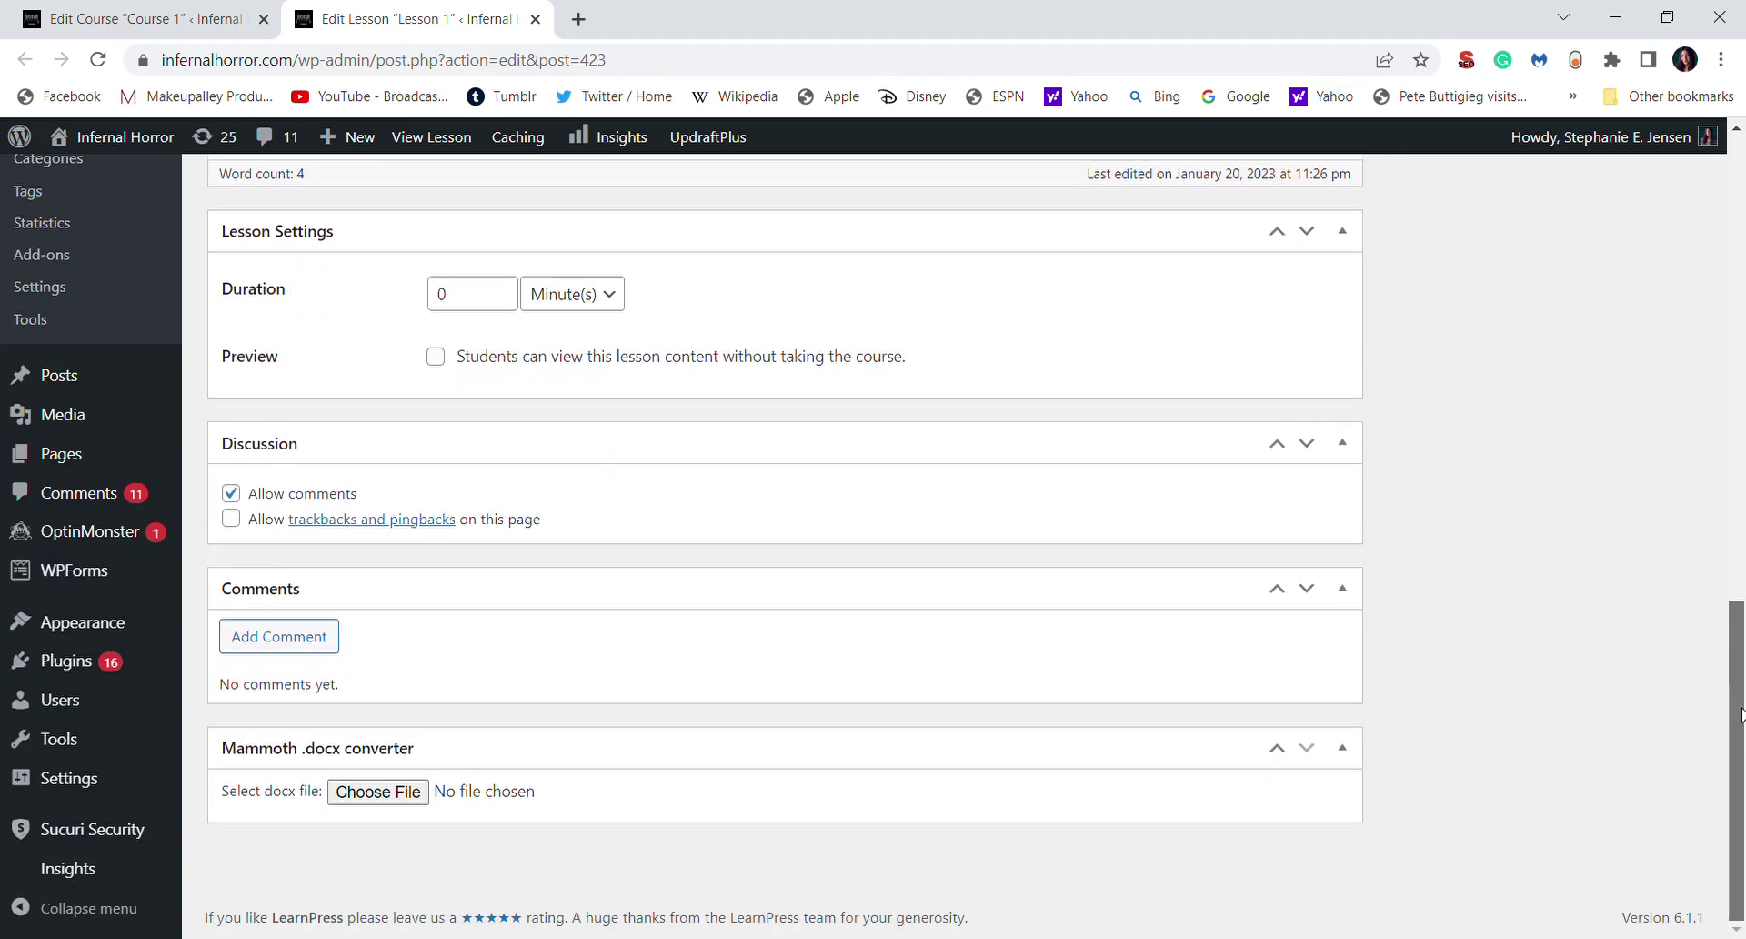
{"action": "left_click_drag", "start_coordinate": [1739, 714], "coordinate": [1740, 555]}
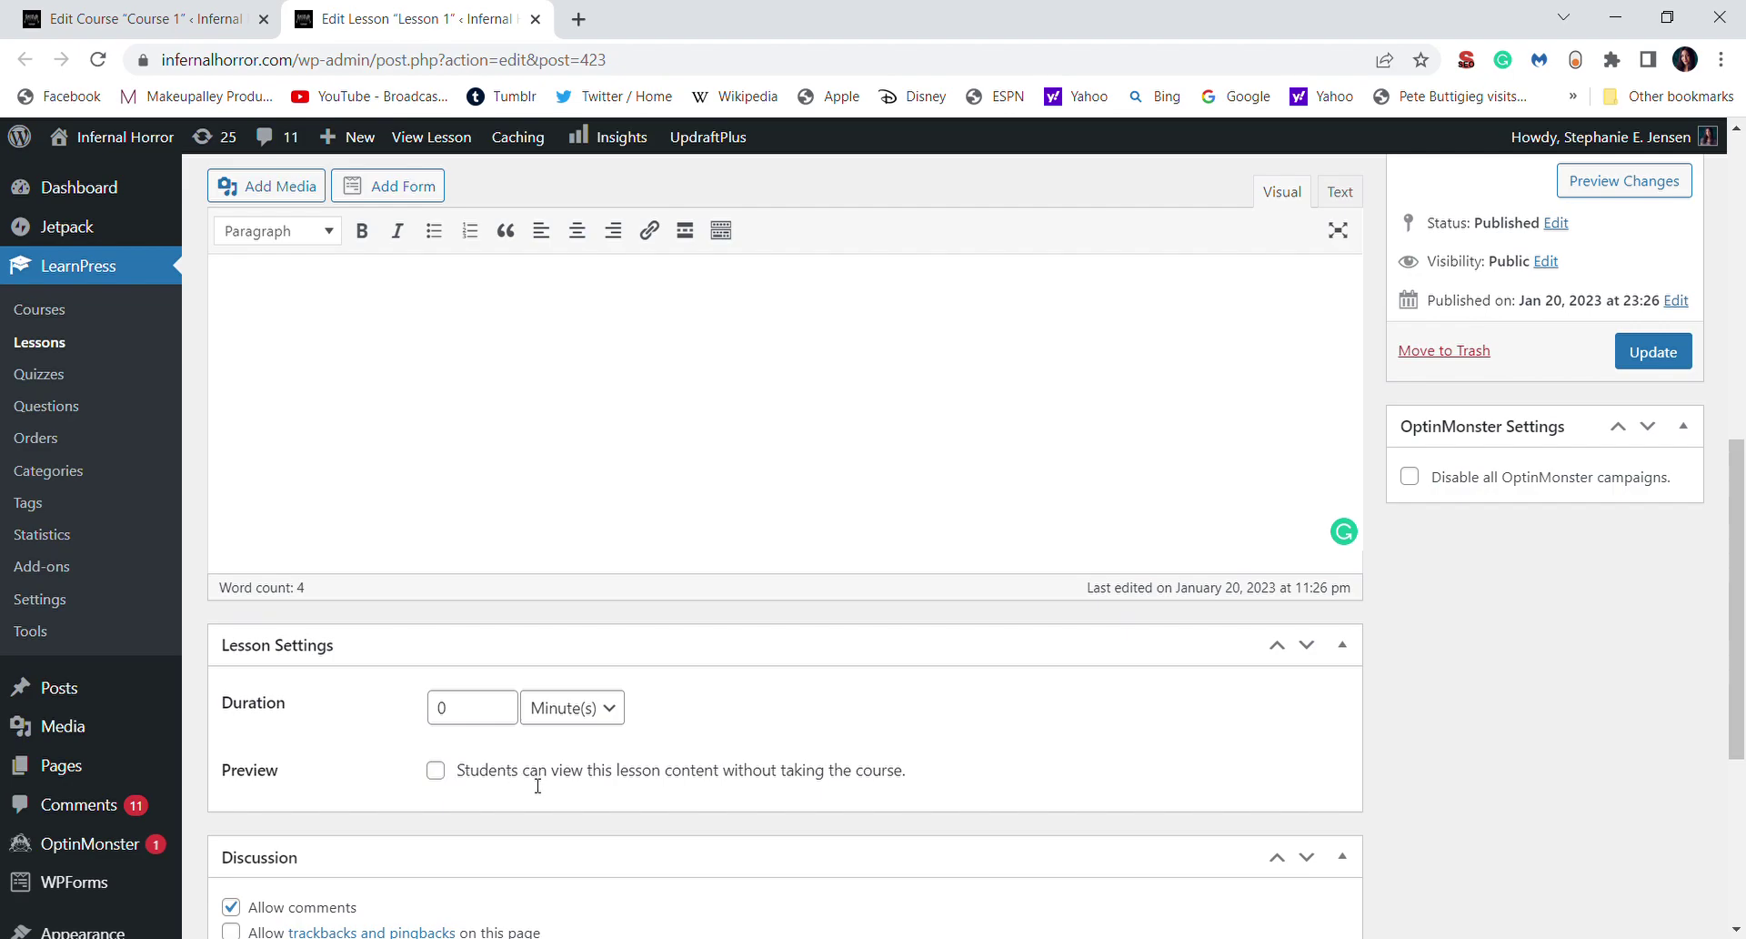
{"action": "scroll", "coordinate": [1740, 559], "scroll_direction": "up", "scroll_amount": 3}
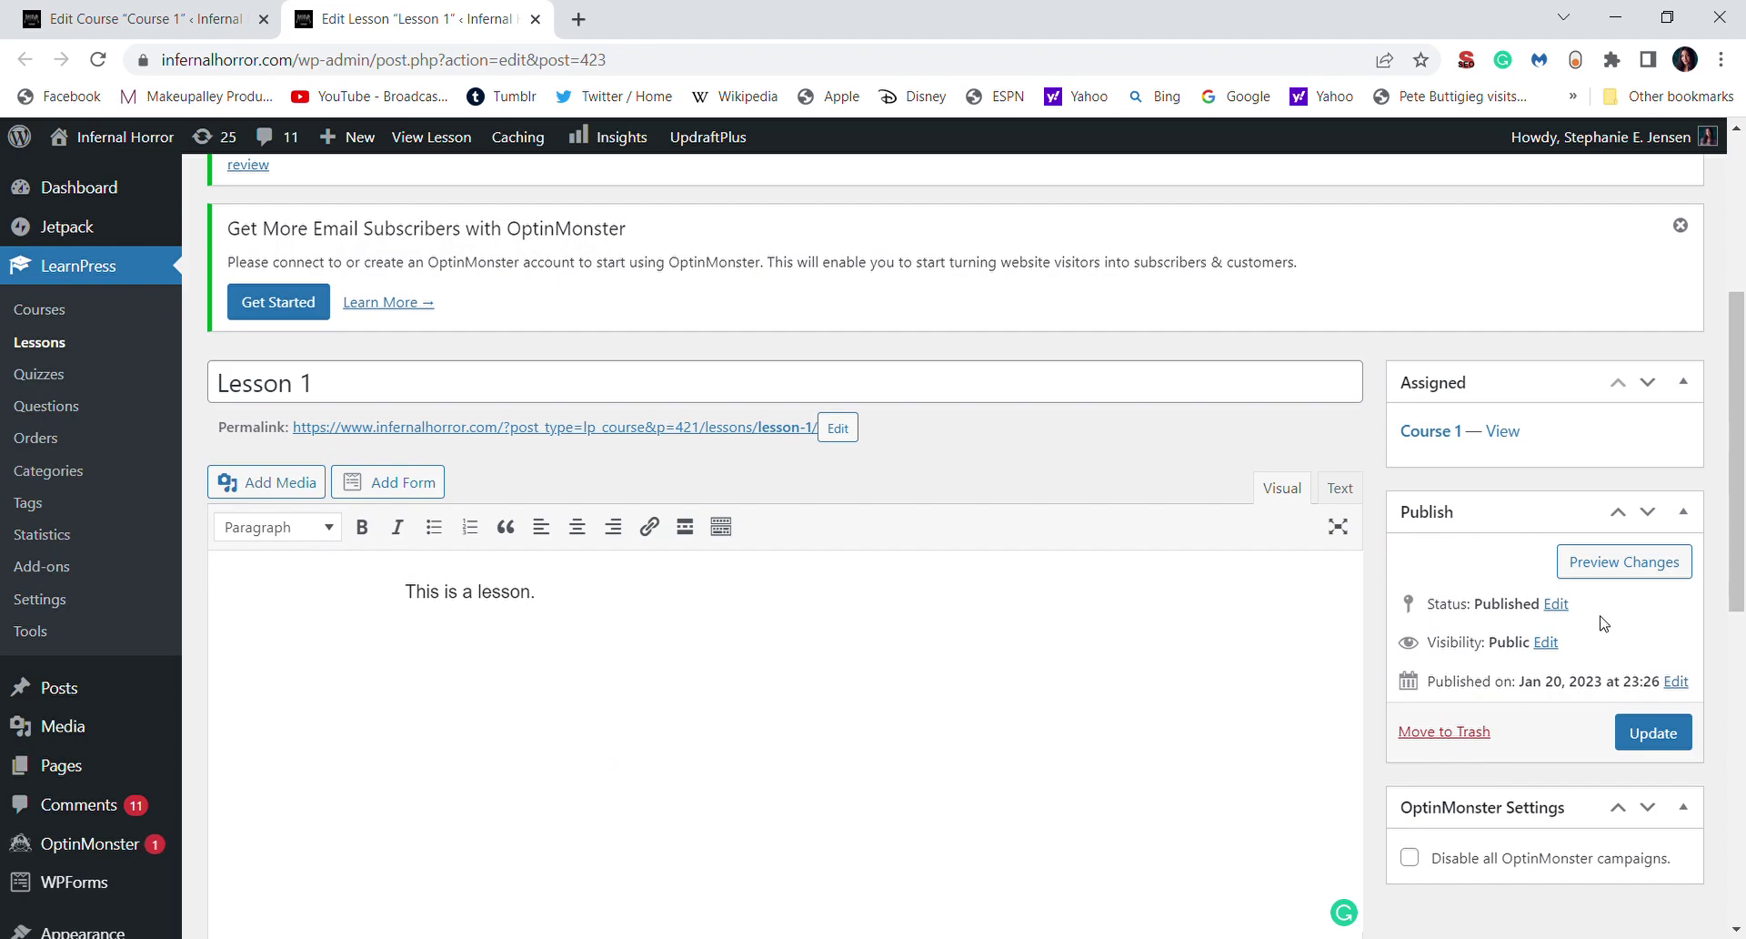
{"action": "left_click", "coordinate": [1653, 736]}
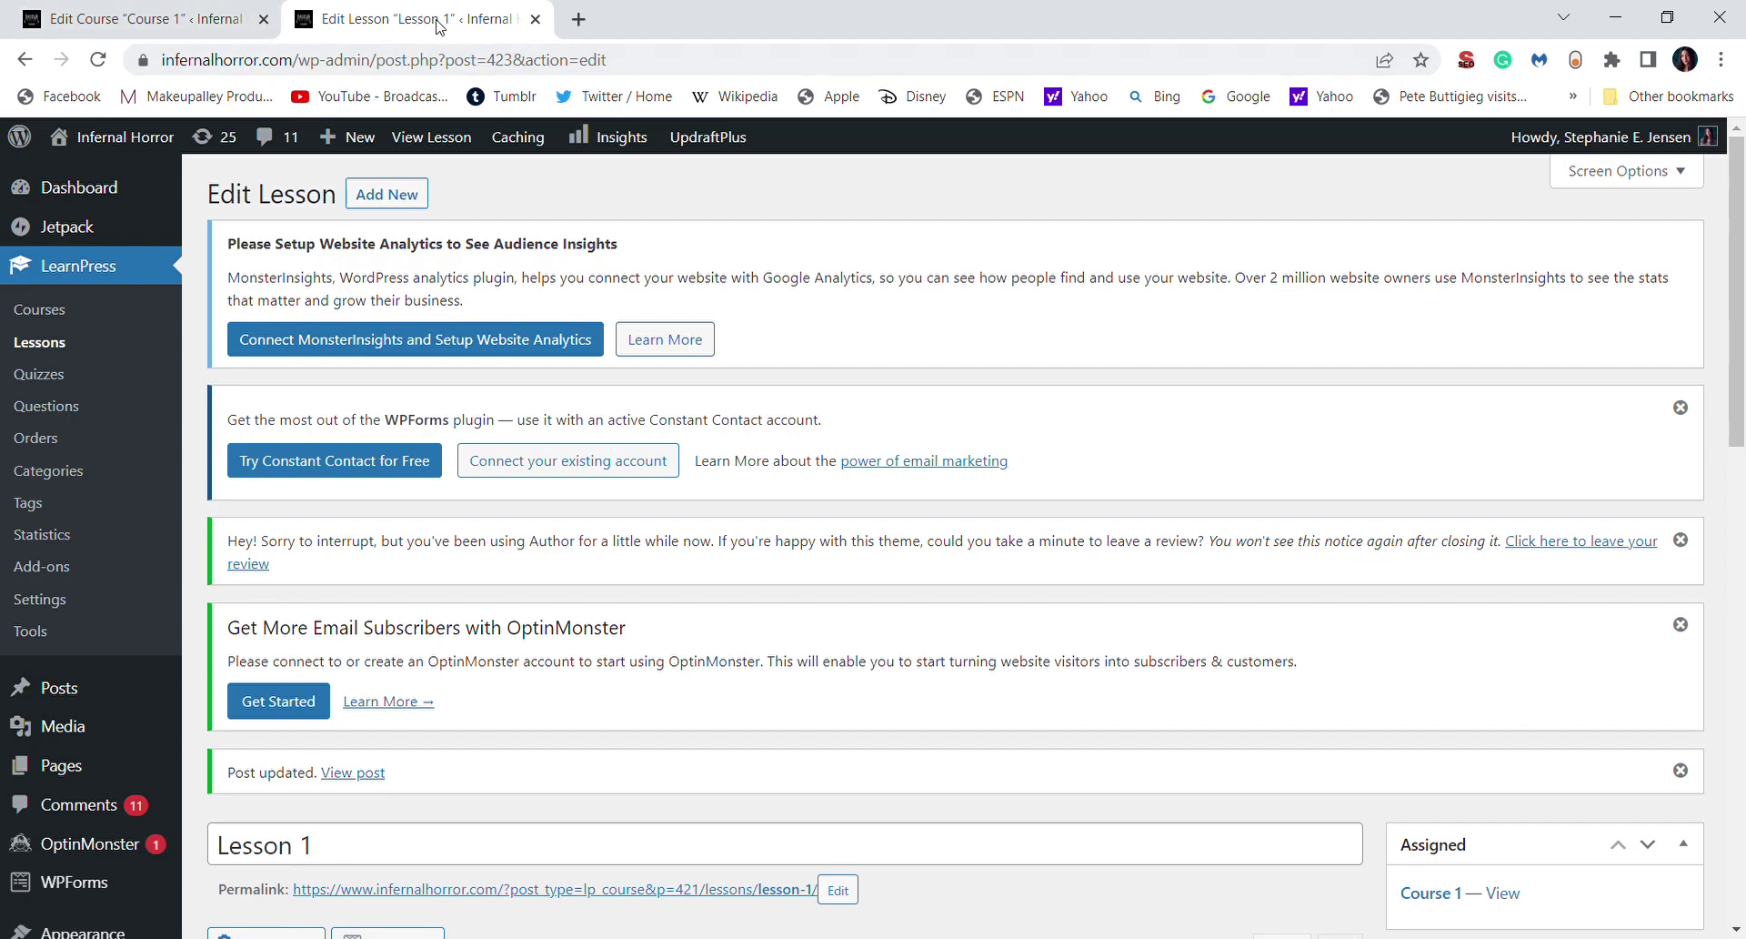
{"action": "left_click", "coordinate": [534, 19]}
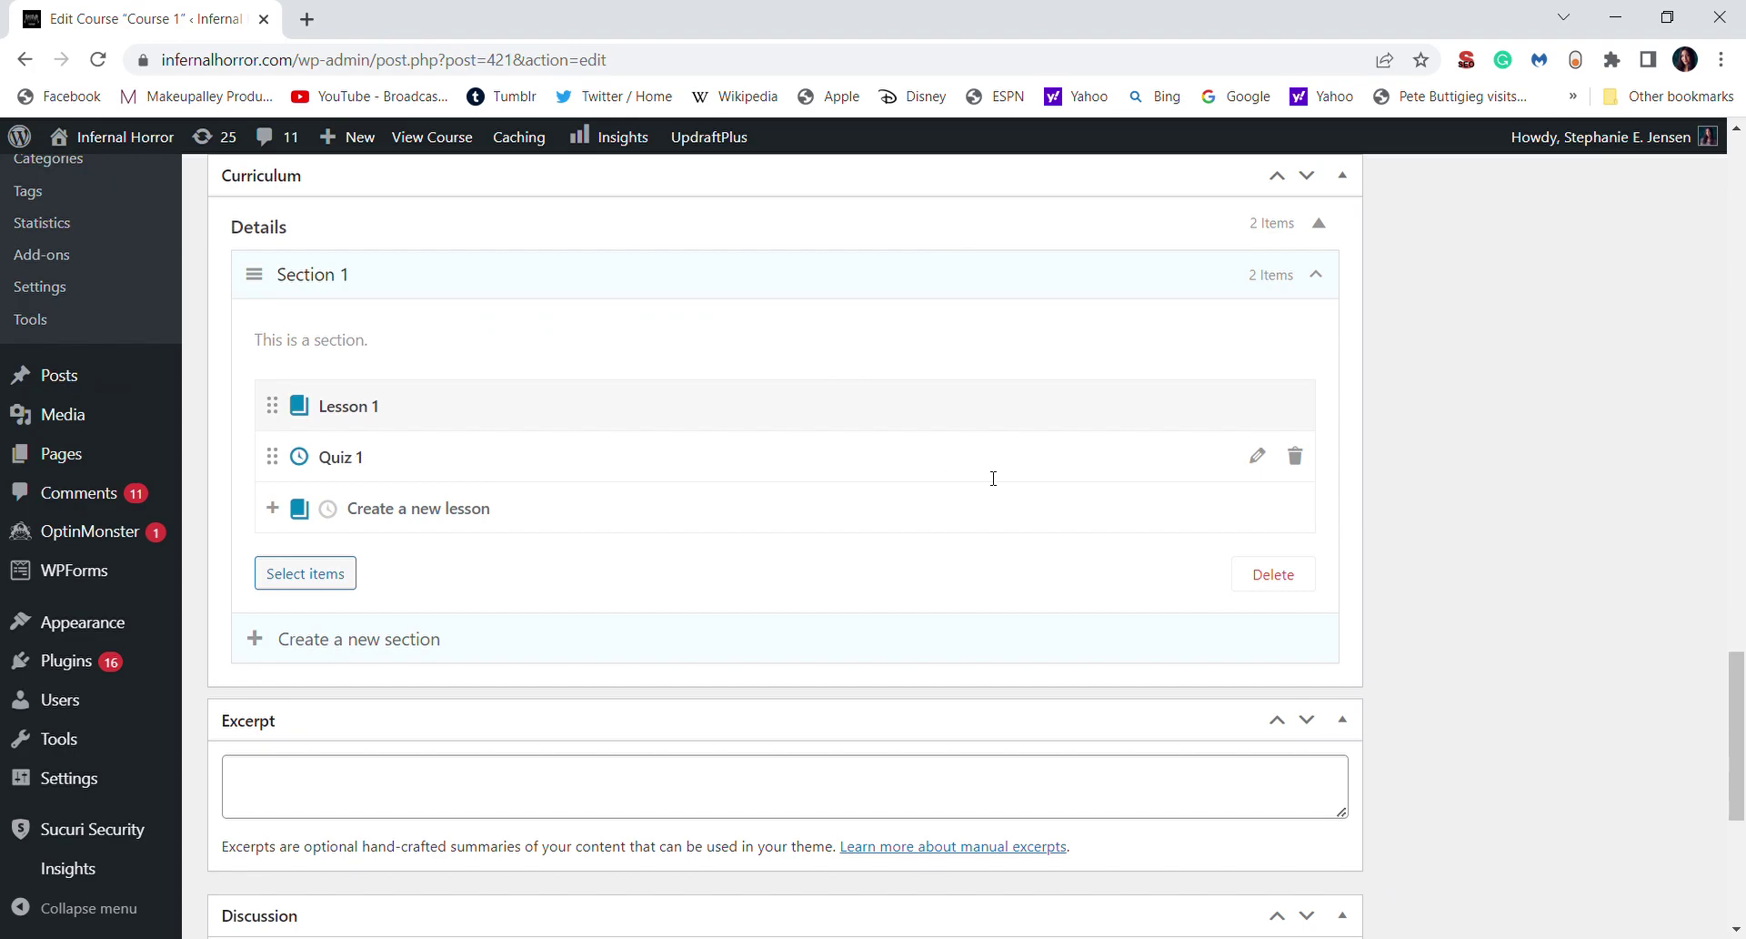
Open Quiz 1 from Section 1 of the course curriculum for editing
{"action": "left_click", "coordinate": [1256, 460]}
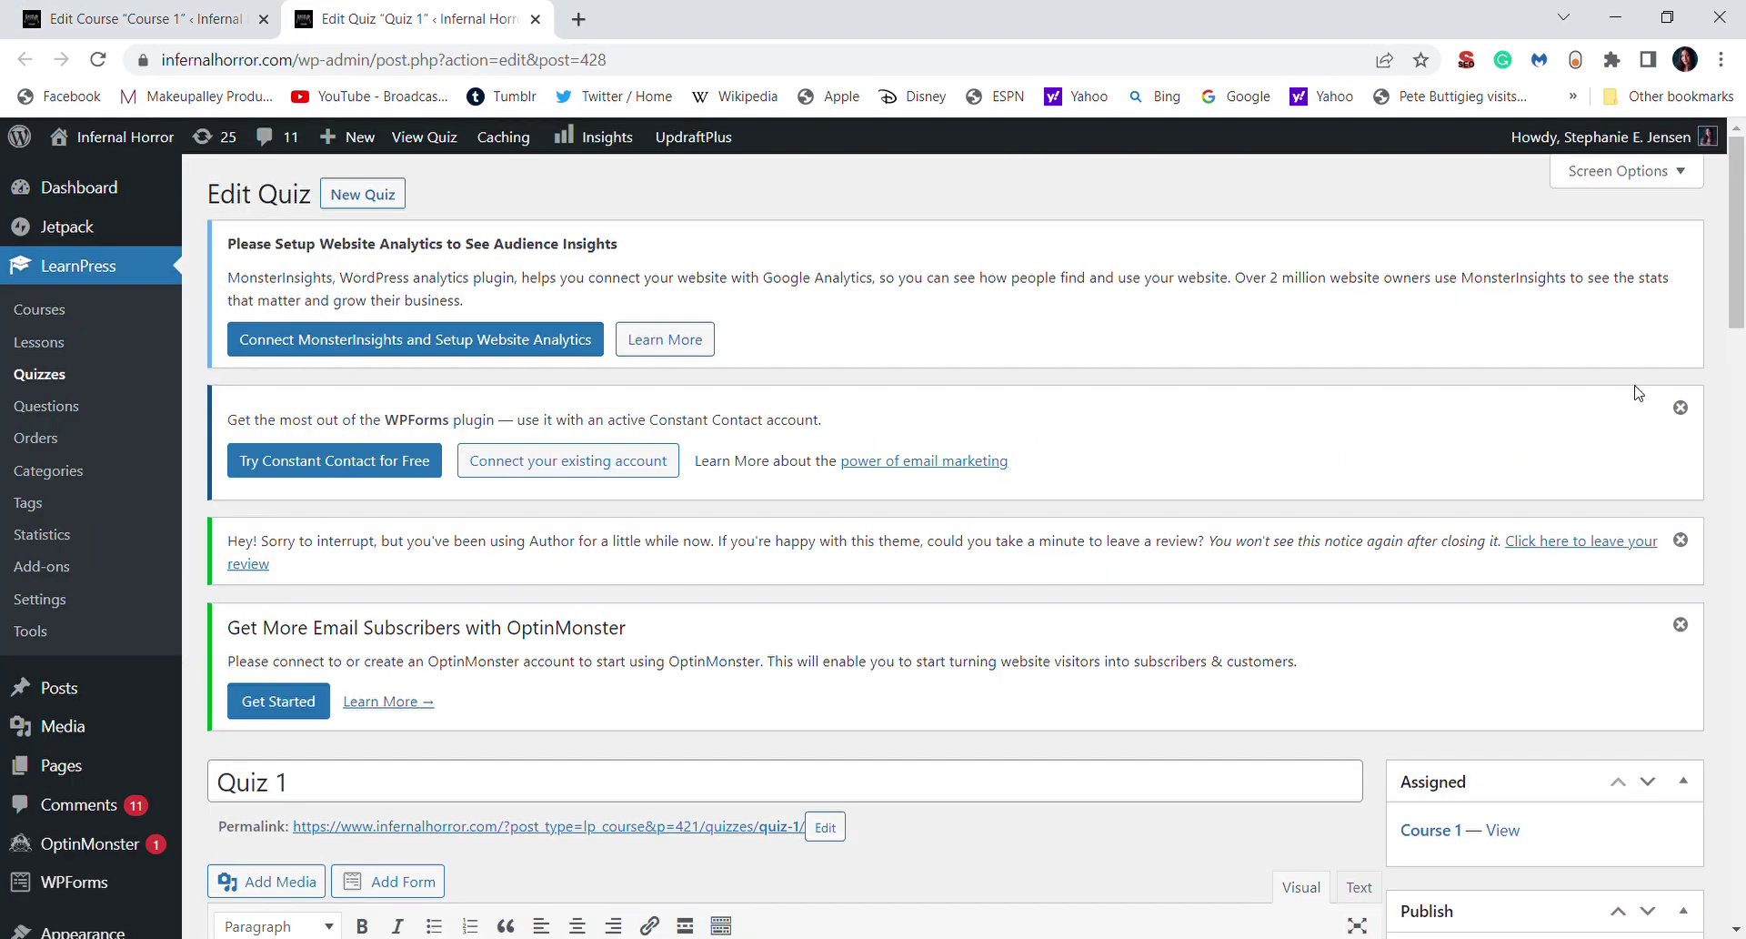
{"action": "scroll", "coordinate": [1744, 287], "scroll_direction": "down", "scroll_amount": 5}
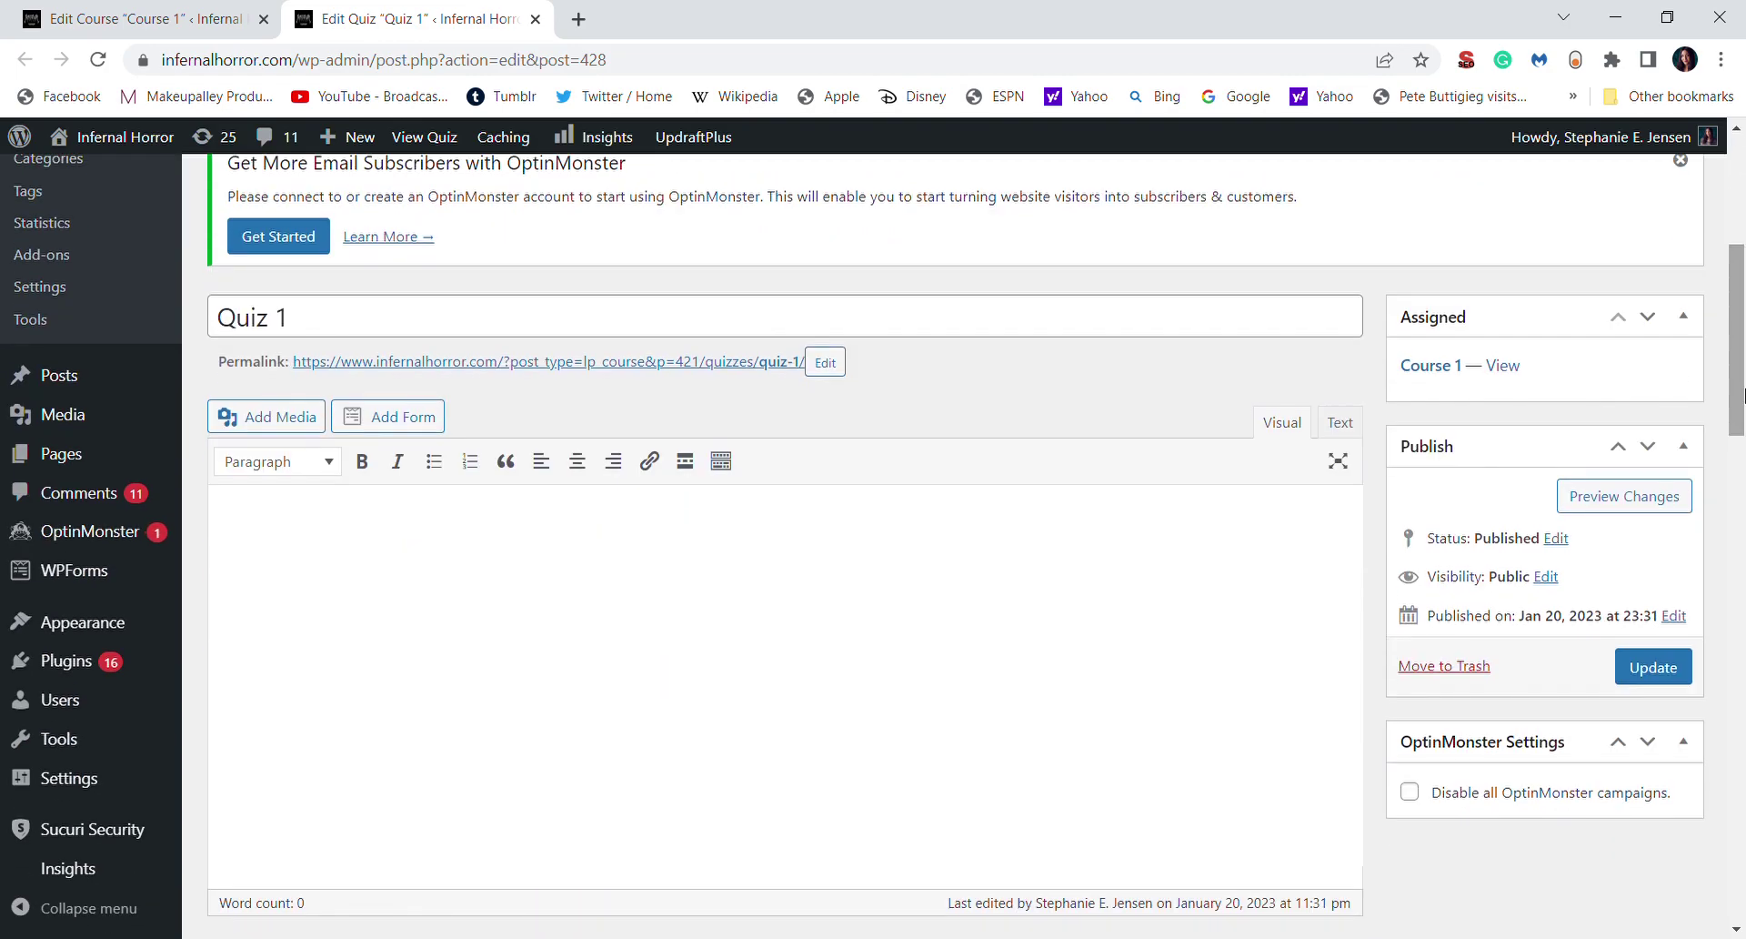
{"action": "key", "text": "ctrl+a"}
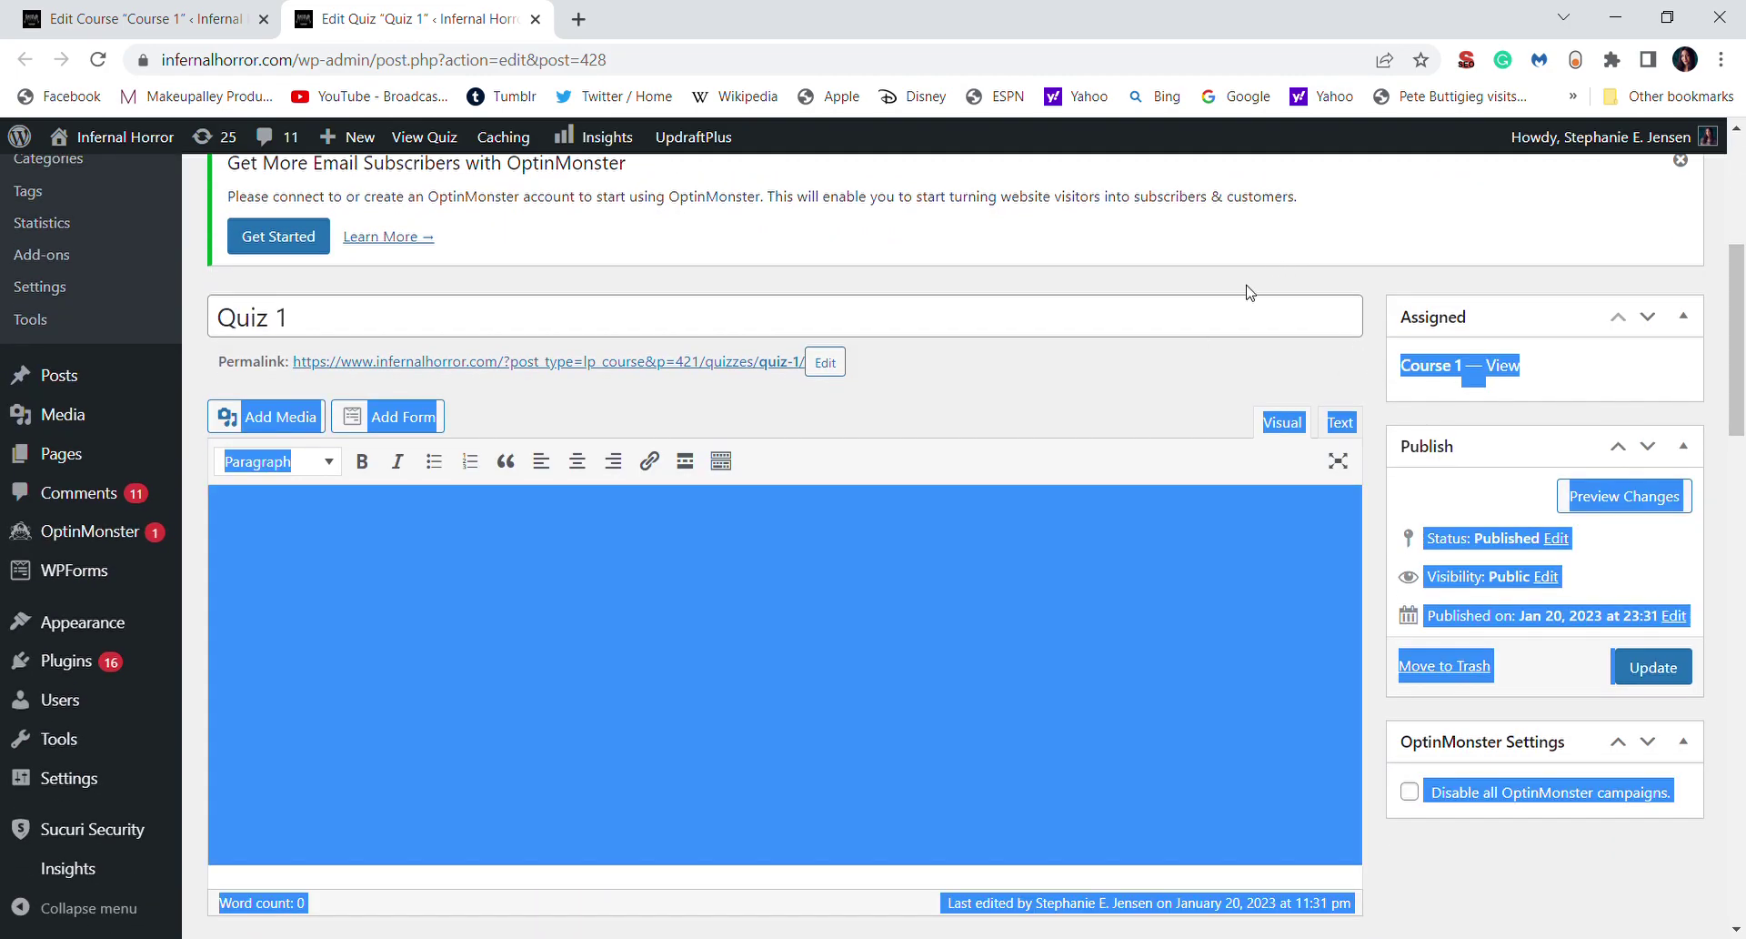
{"action": "left_click", "coordinate": [1194, 343]}
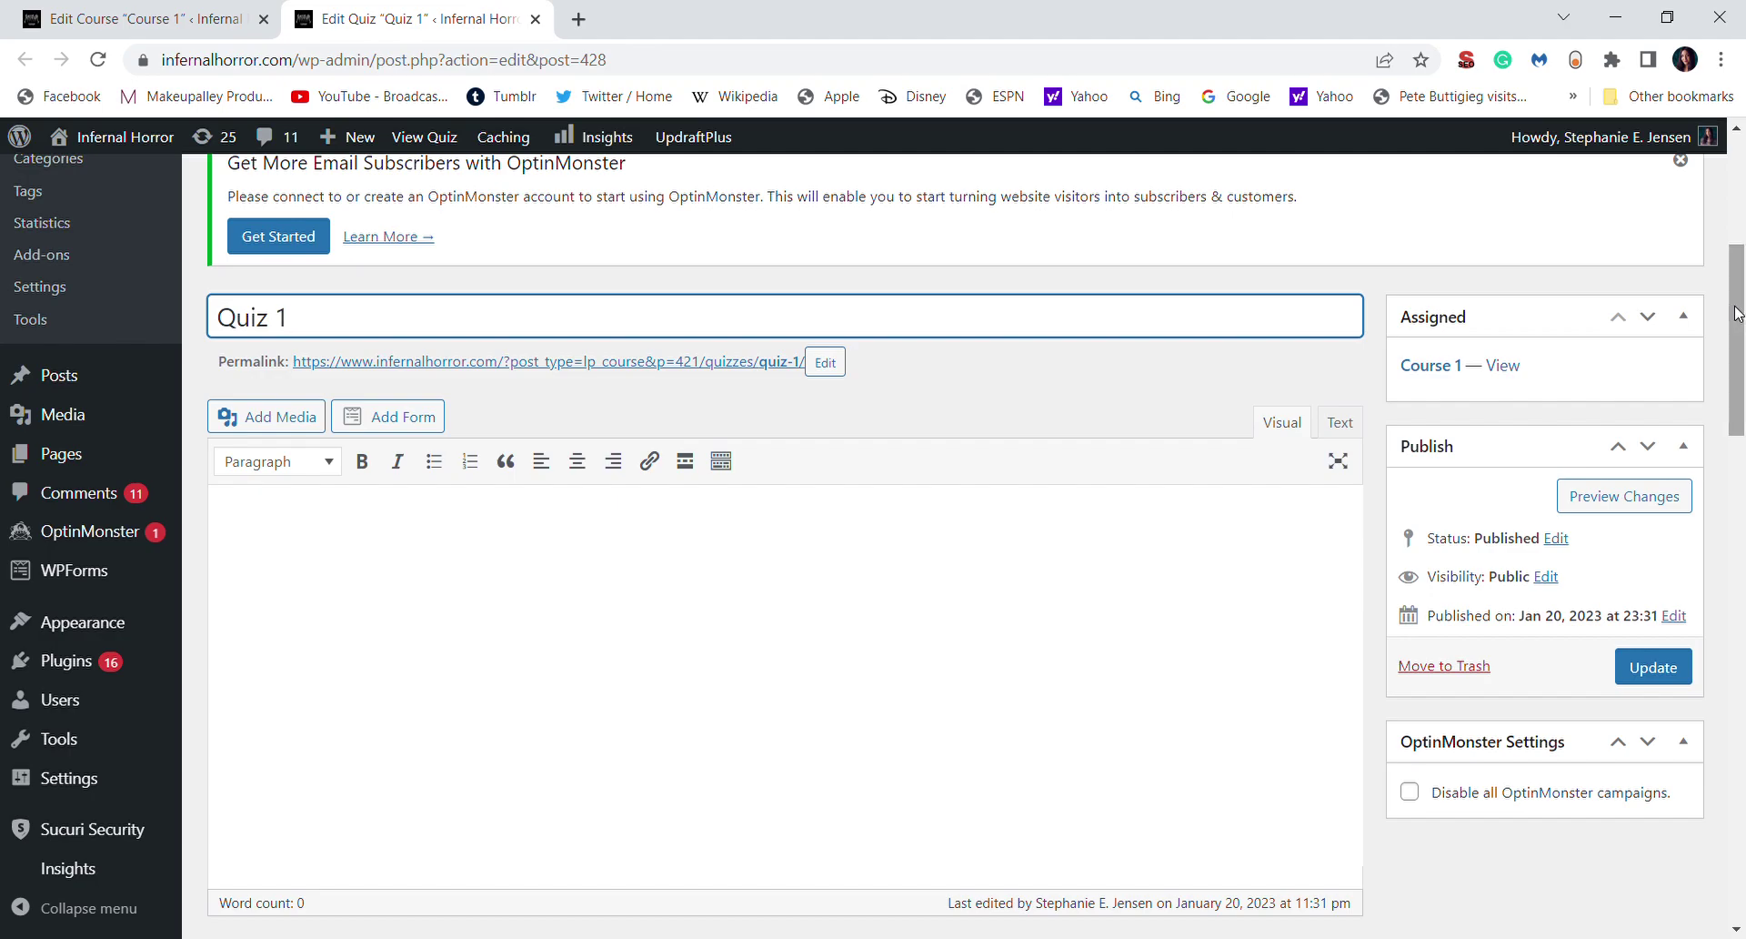
Set the description of Question 1 to "Is this question?" and its hint to "It's a question."
{"action": "scroll", "coordinate": [1744, 336], "scroll_direction": "down", "scroll_amount": 1}
{"action": "scroll", "coordinate": [1743, 337], "scroll_direction": "down", "scroll_amount": 1}
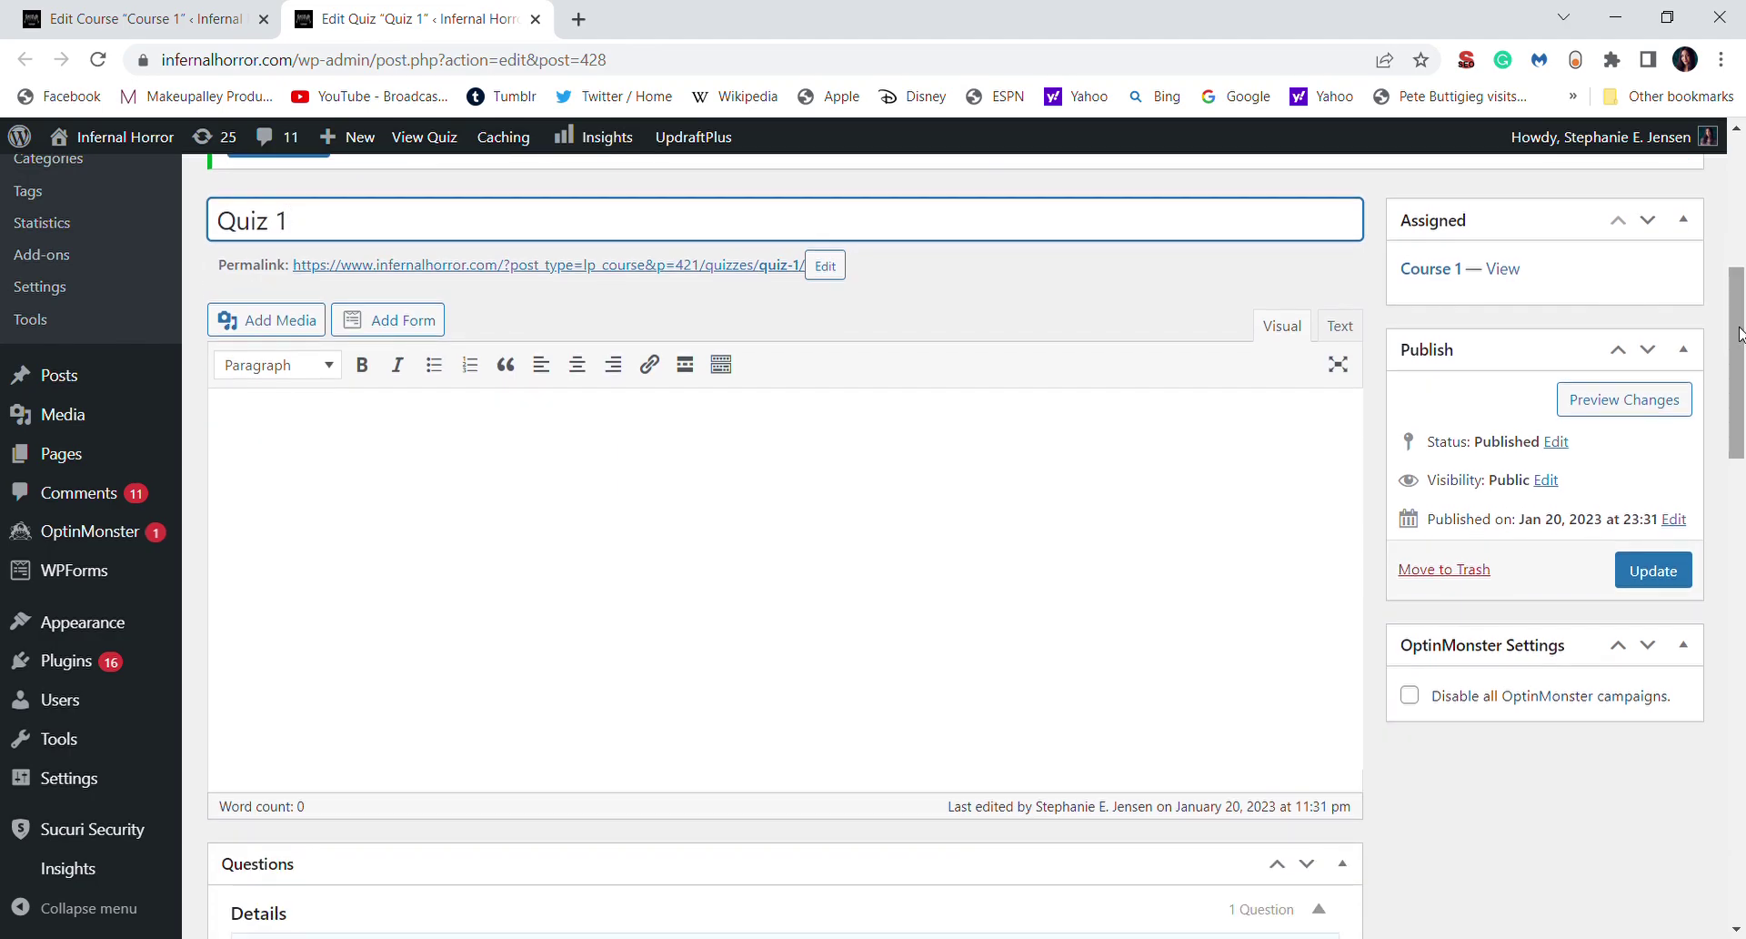
{"action": "left_click_drag", "start_coordinate": [1739, 335], "coordinate": [1742, 487]}
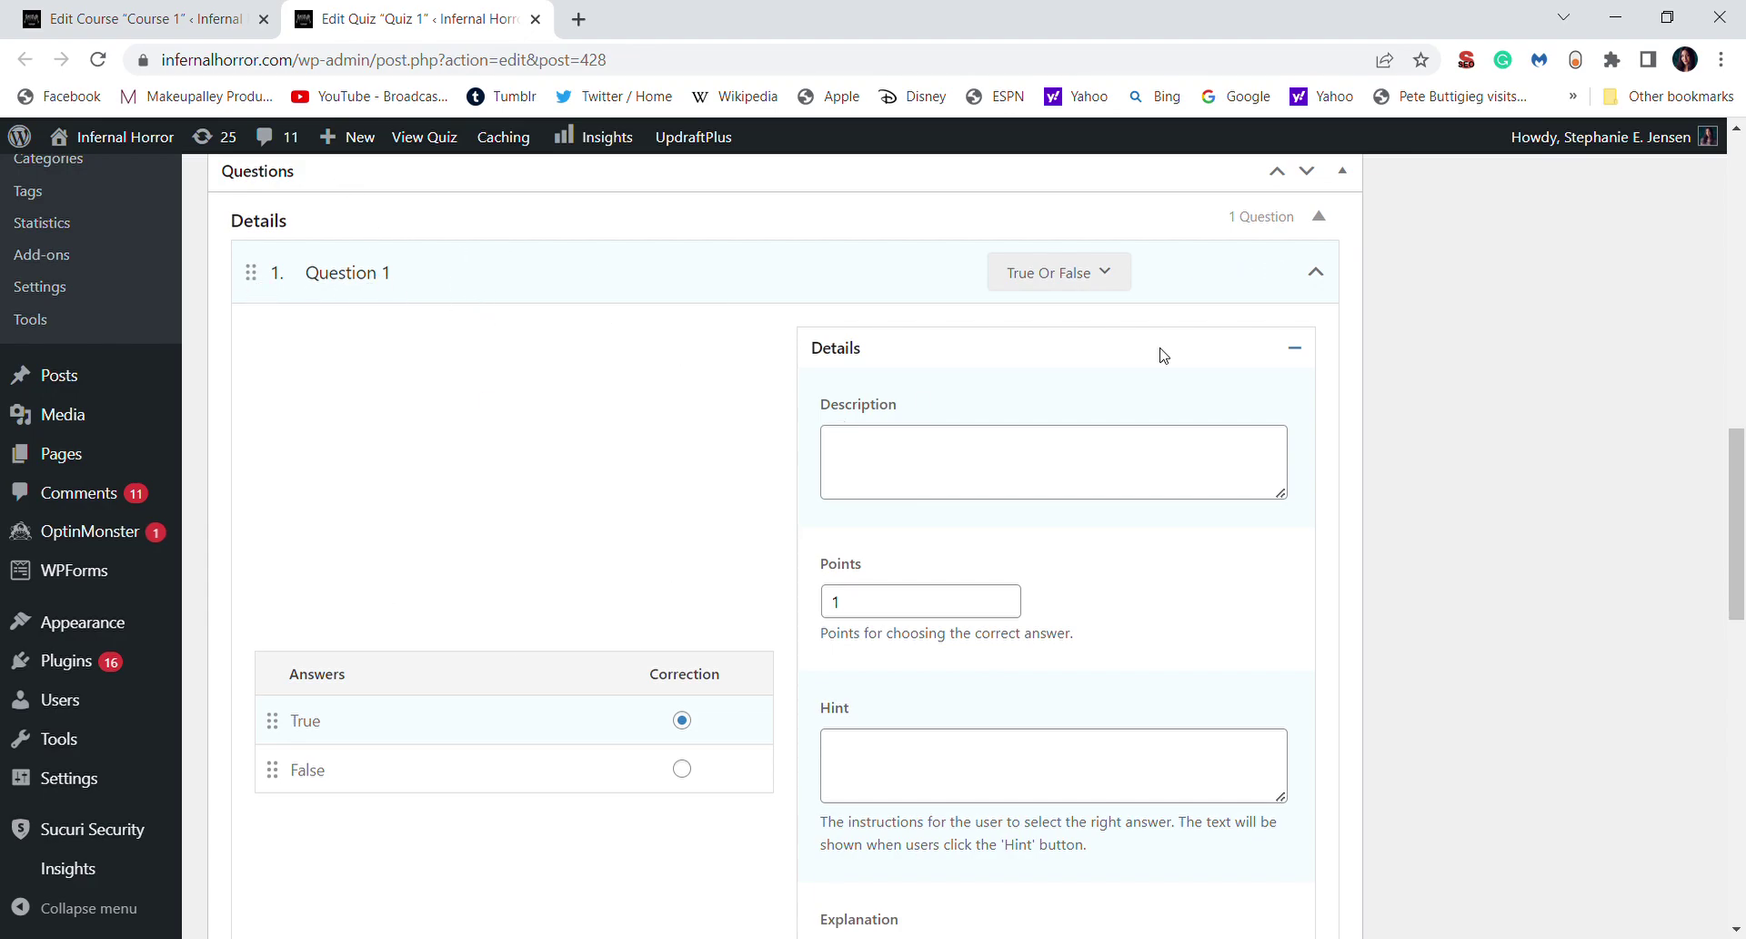
{"action": "left_click", "coordinate": [1079, 274]}
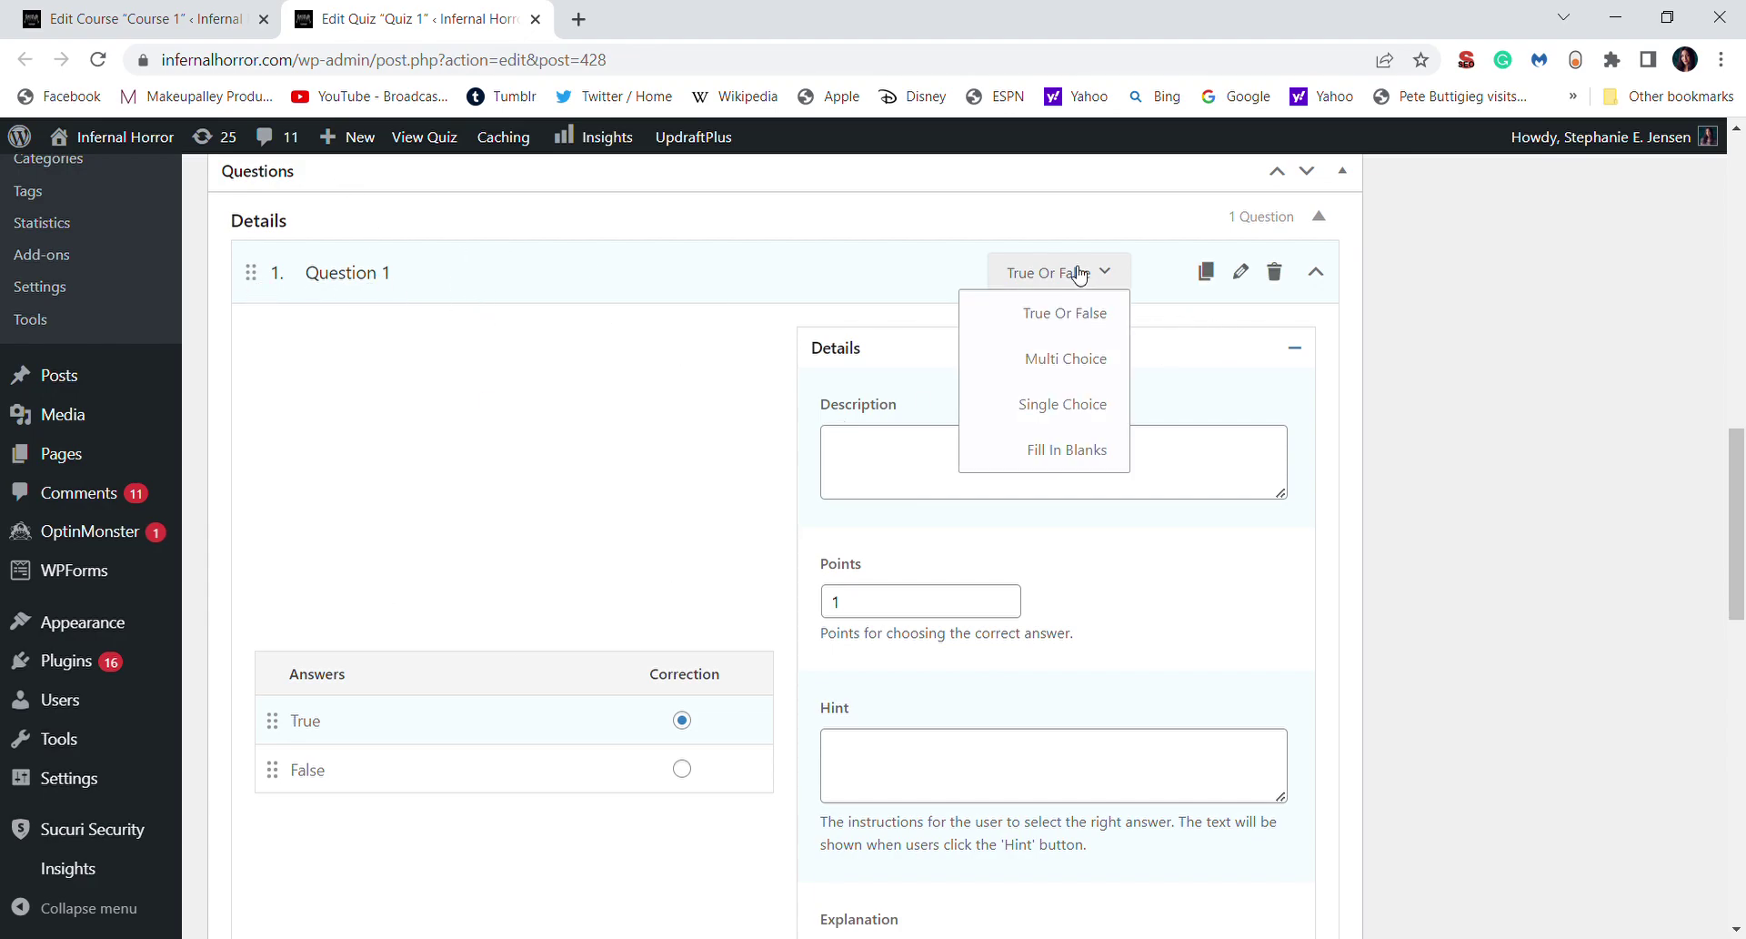
{"action": "left_click", "coordinate": [893, 463]}
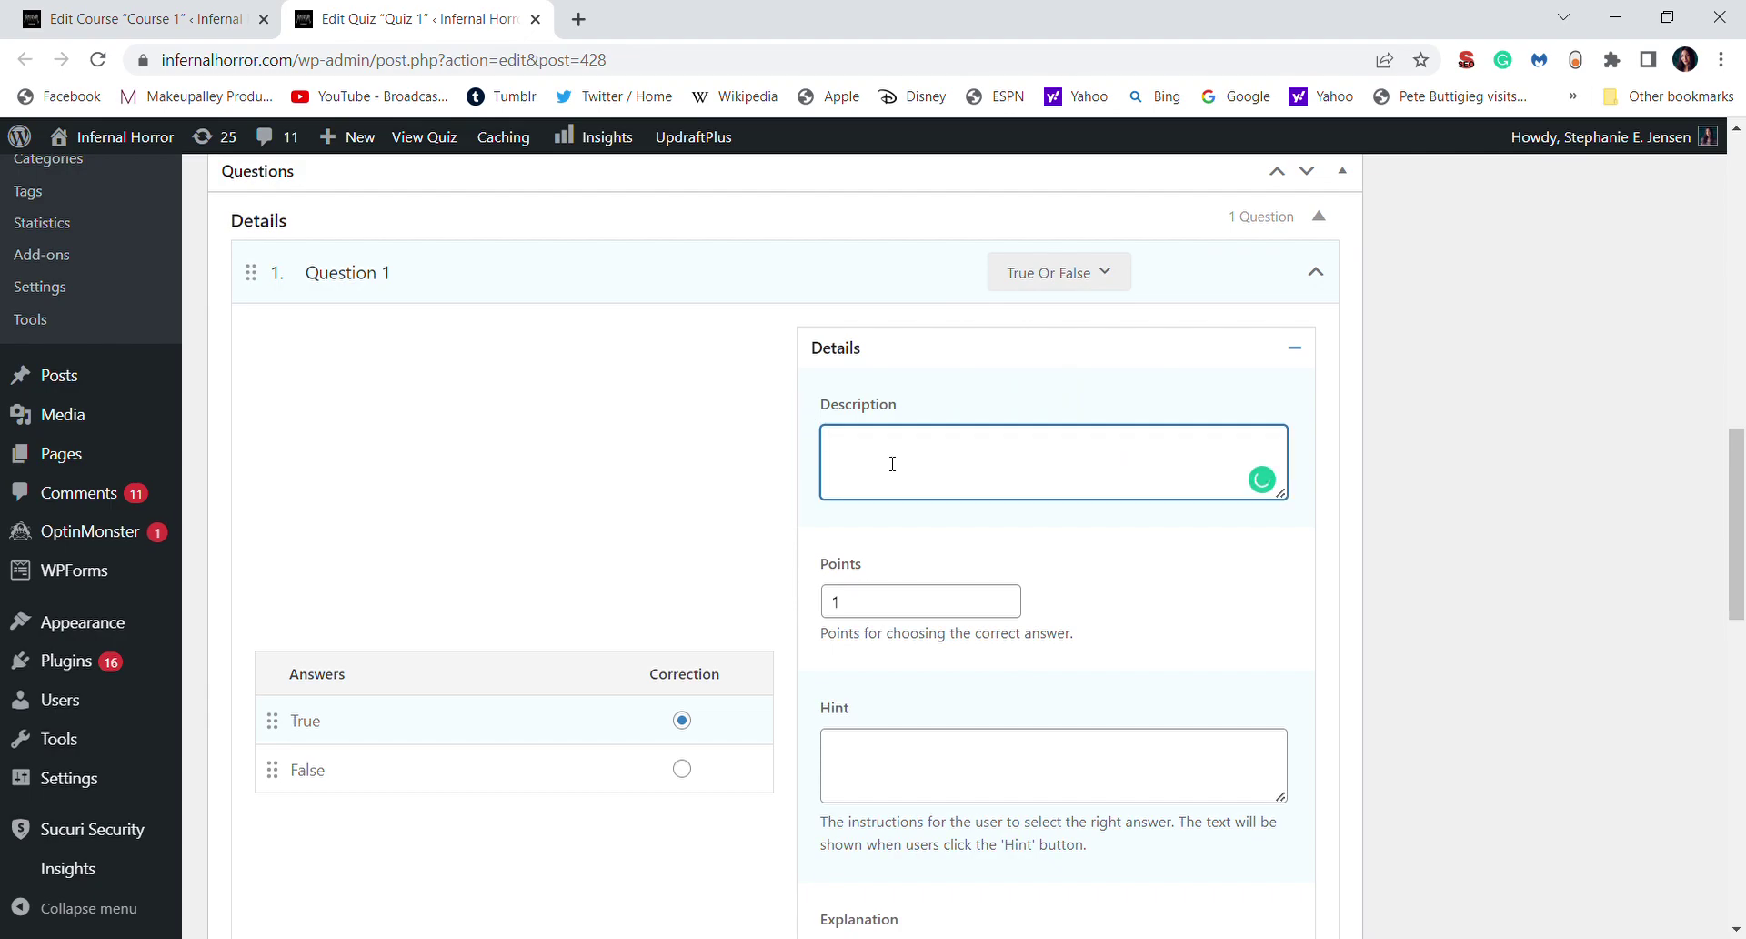
{"action": "type", "text": "Is this question?"}
{"action": "left_click", "coordinate": [902, 759]}
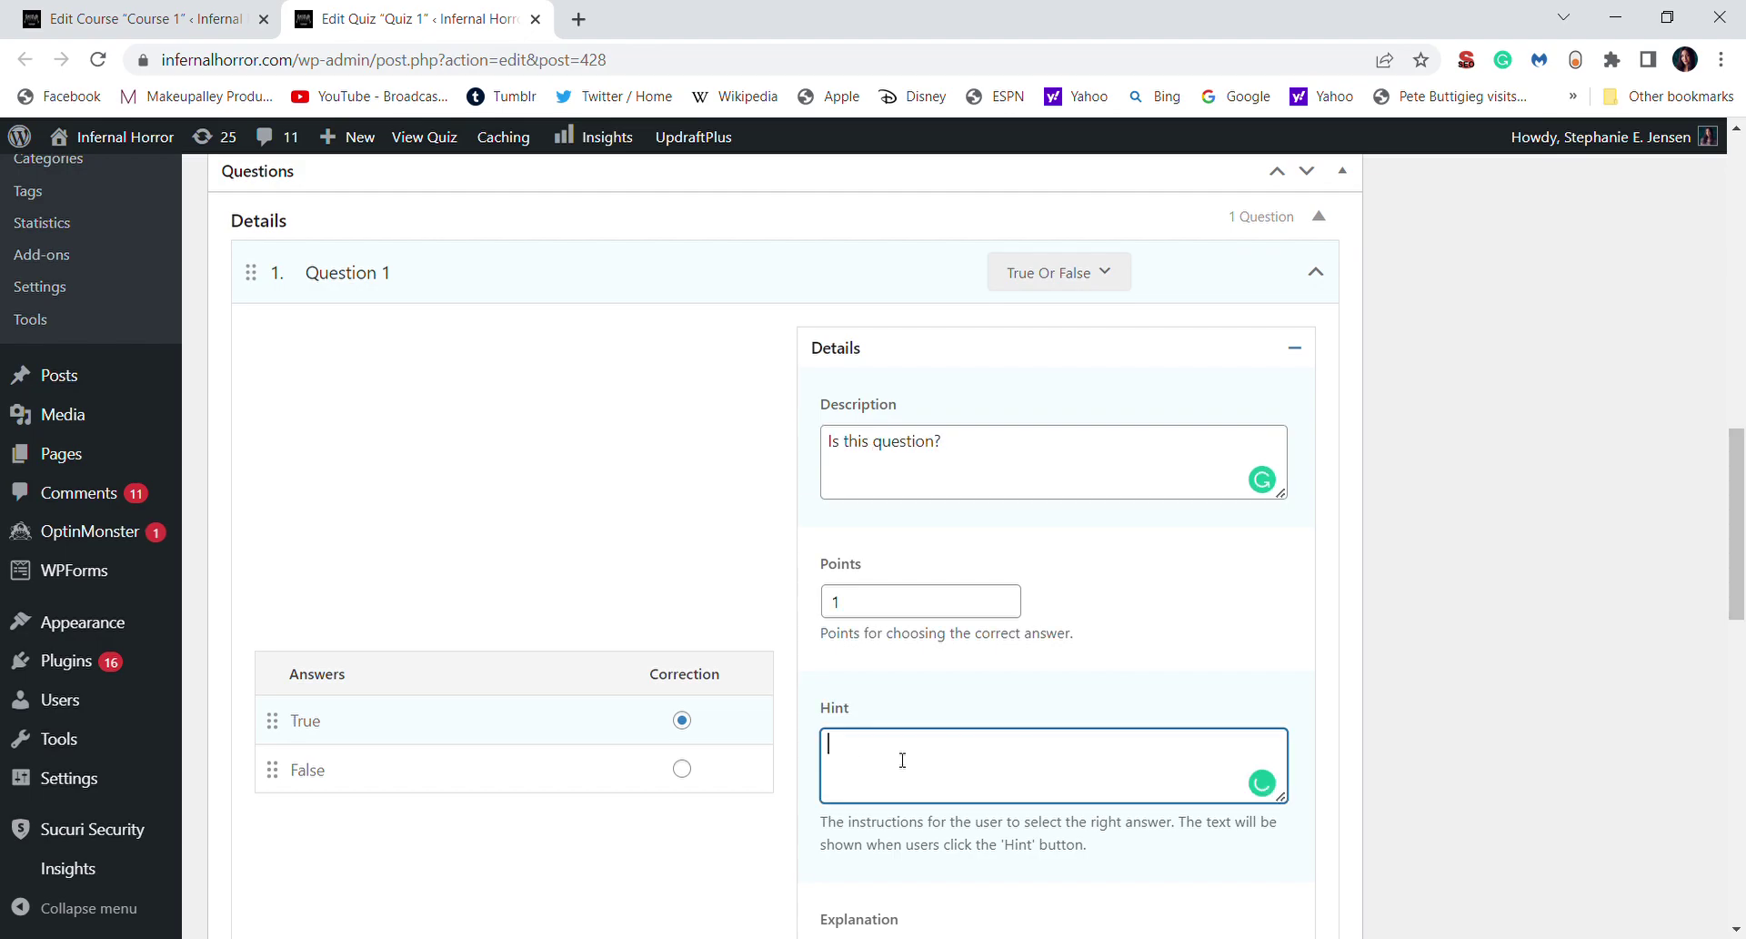
{"action": "type", "text": "It's a question."}
Enter "This is a question." as the explanation of Question 1
{"action": "left_click_drag", "start_coordinate": [1739, 535], "coordinate": [1741, 675]}
{"action": "left_click", "coordinate": [917, 386]}
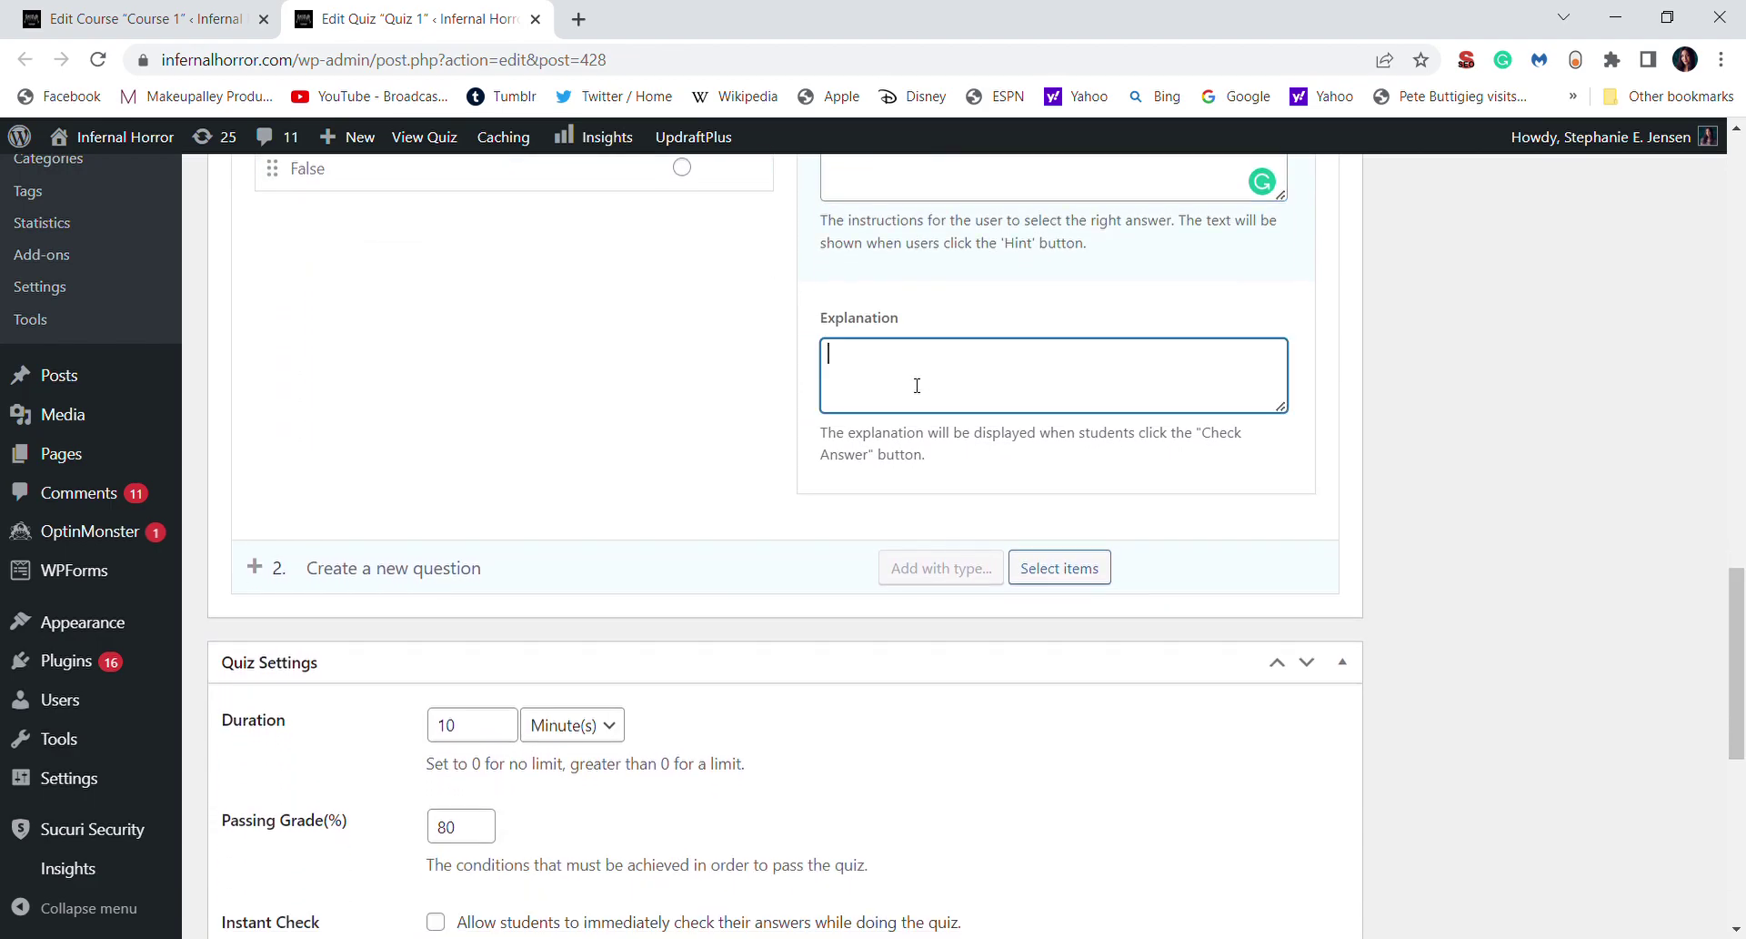
{"action": "type", "text": "This is a ques"}
{"action": "key", "text": "BackSpace"}
{"action": "type", "text": "estion."}
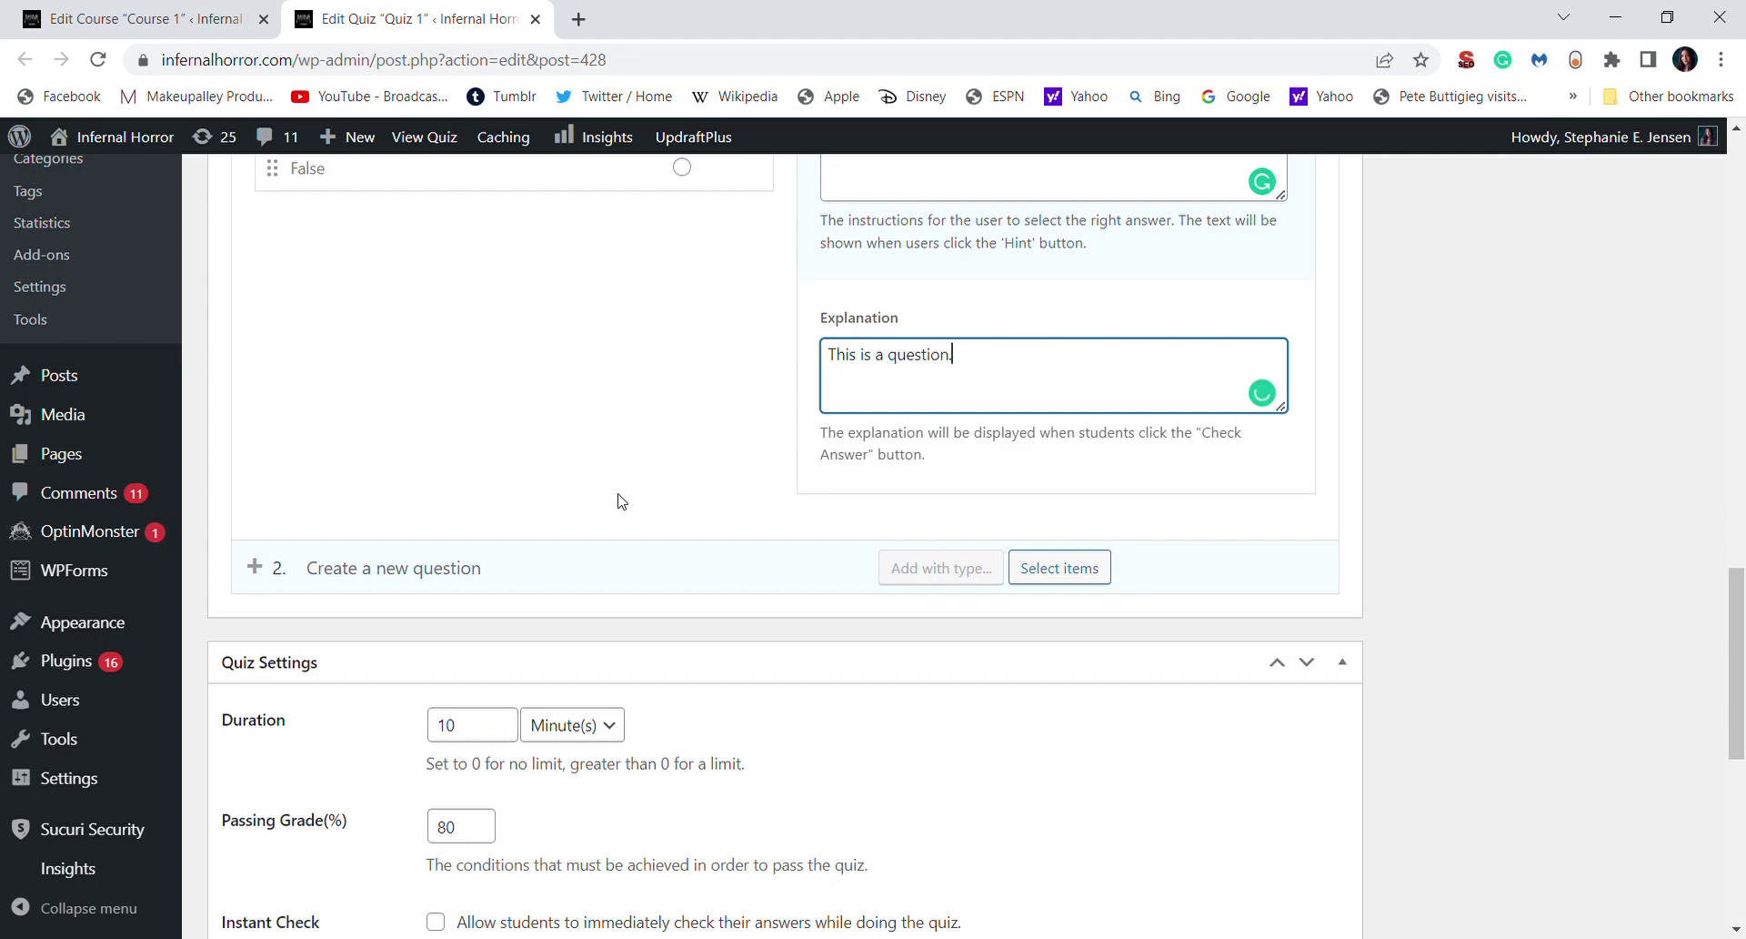
Add a second question to Quiz 1, titled "Question 2"
{"action": "left_click", "coordinate": [494, 593]}
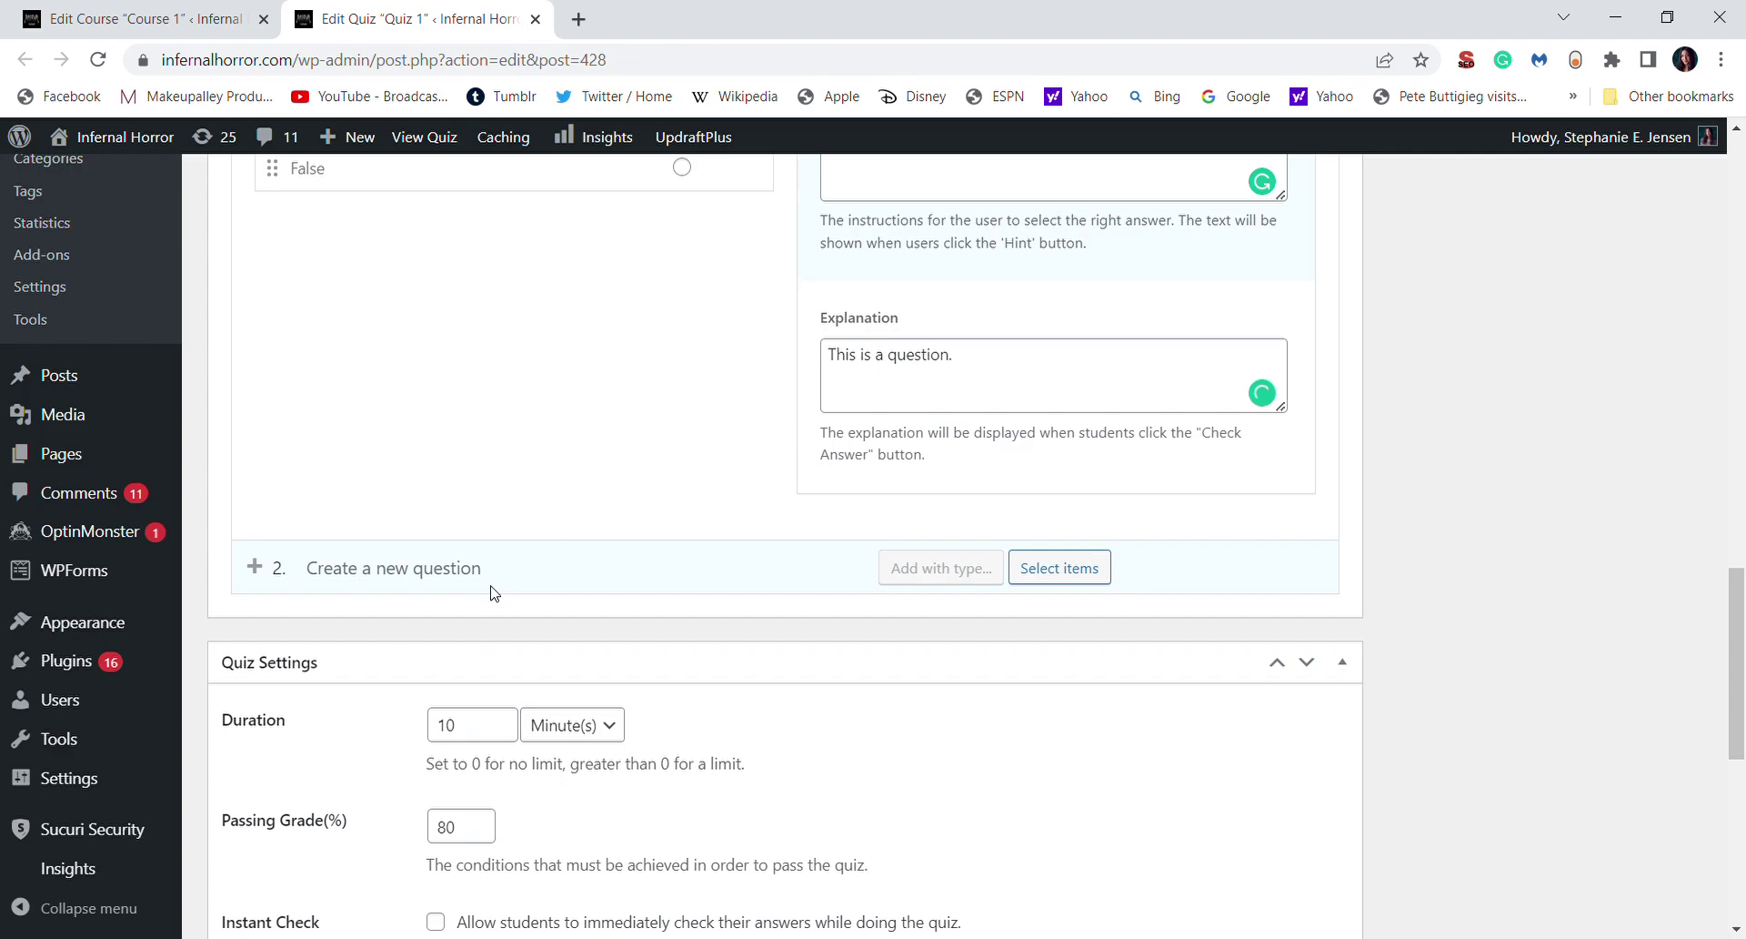
{"action": "left_click", "coordinate": [462, 568]}
{"action": "type", "text": "Question 2"}
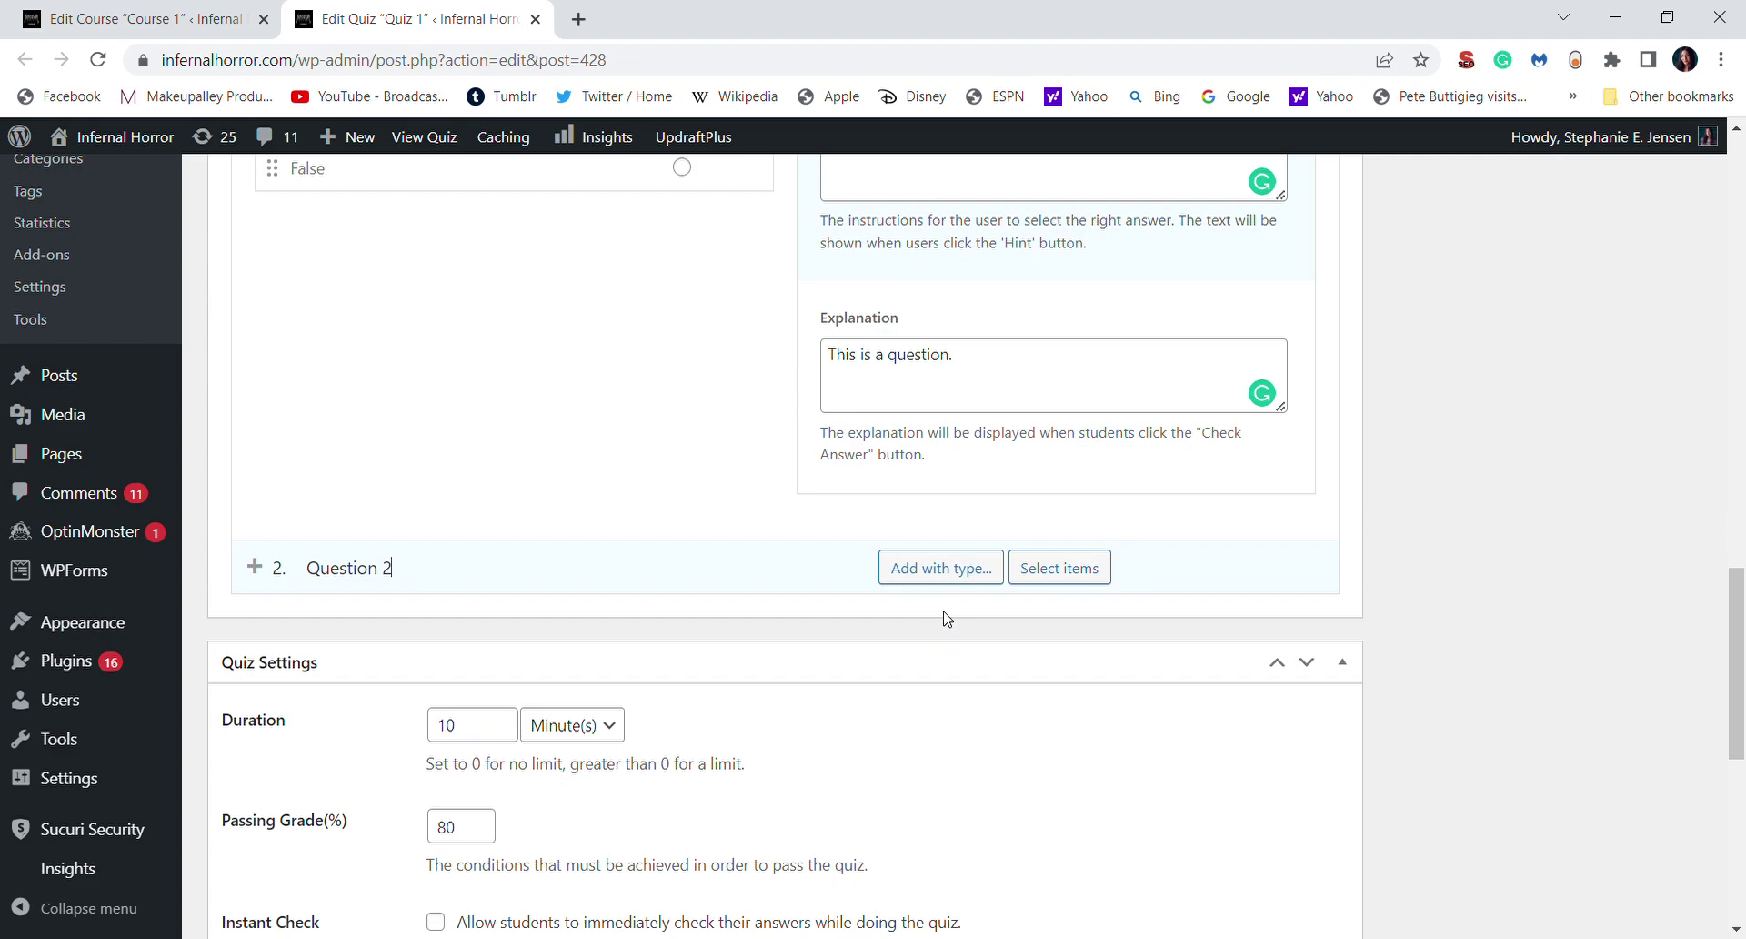
{"action": "key", "text": "Return"}
{"action": "scroll", "coordinate": [947, 619], "scroll_direction": "up", "scroll_amount": 5}
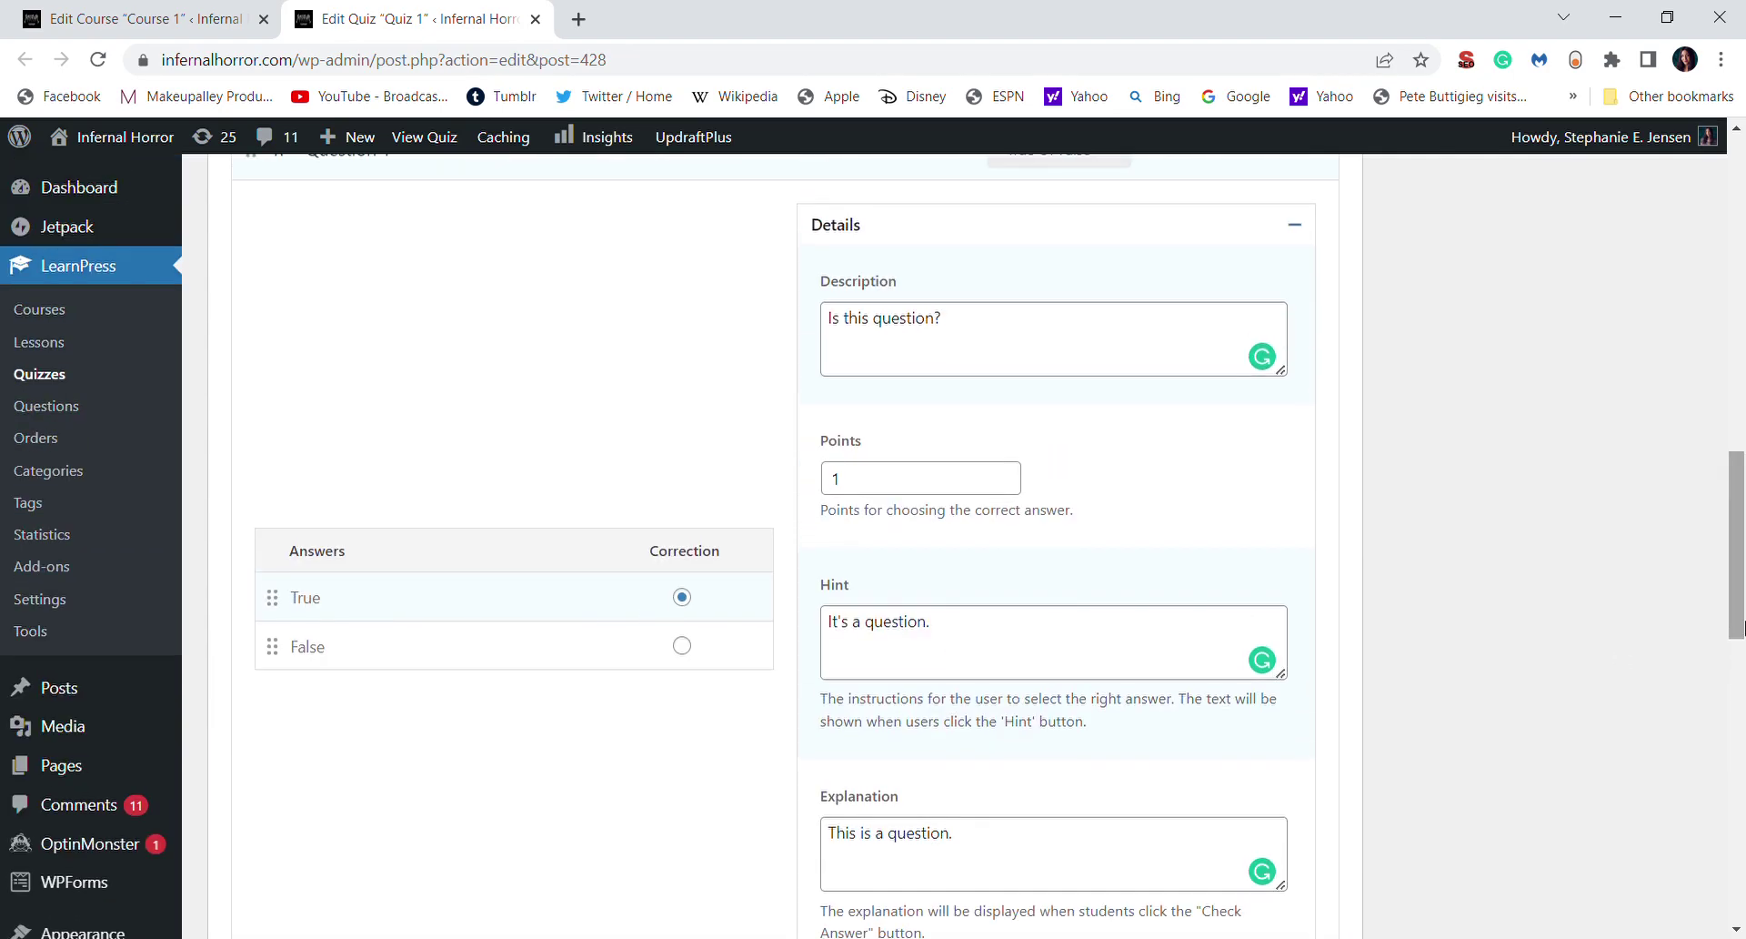
{"action": "scroll", "coordinate": [1300, 654], "scroll_direction": "down", "scroll_amount": 5}
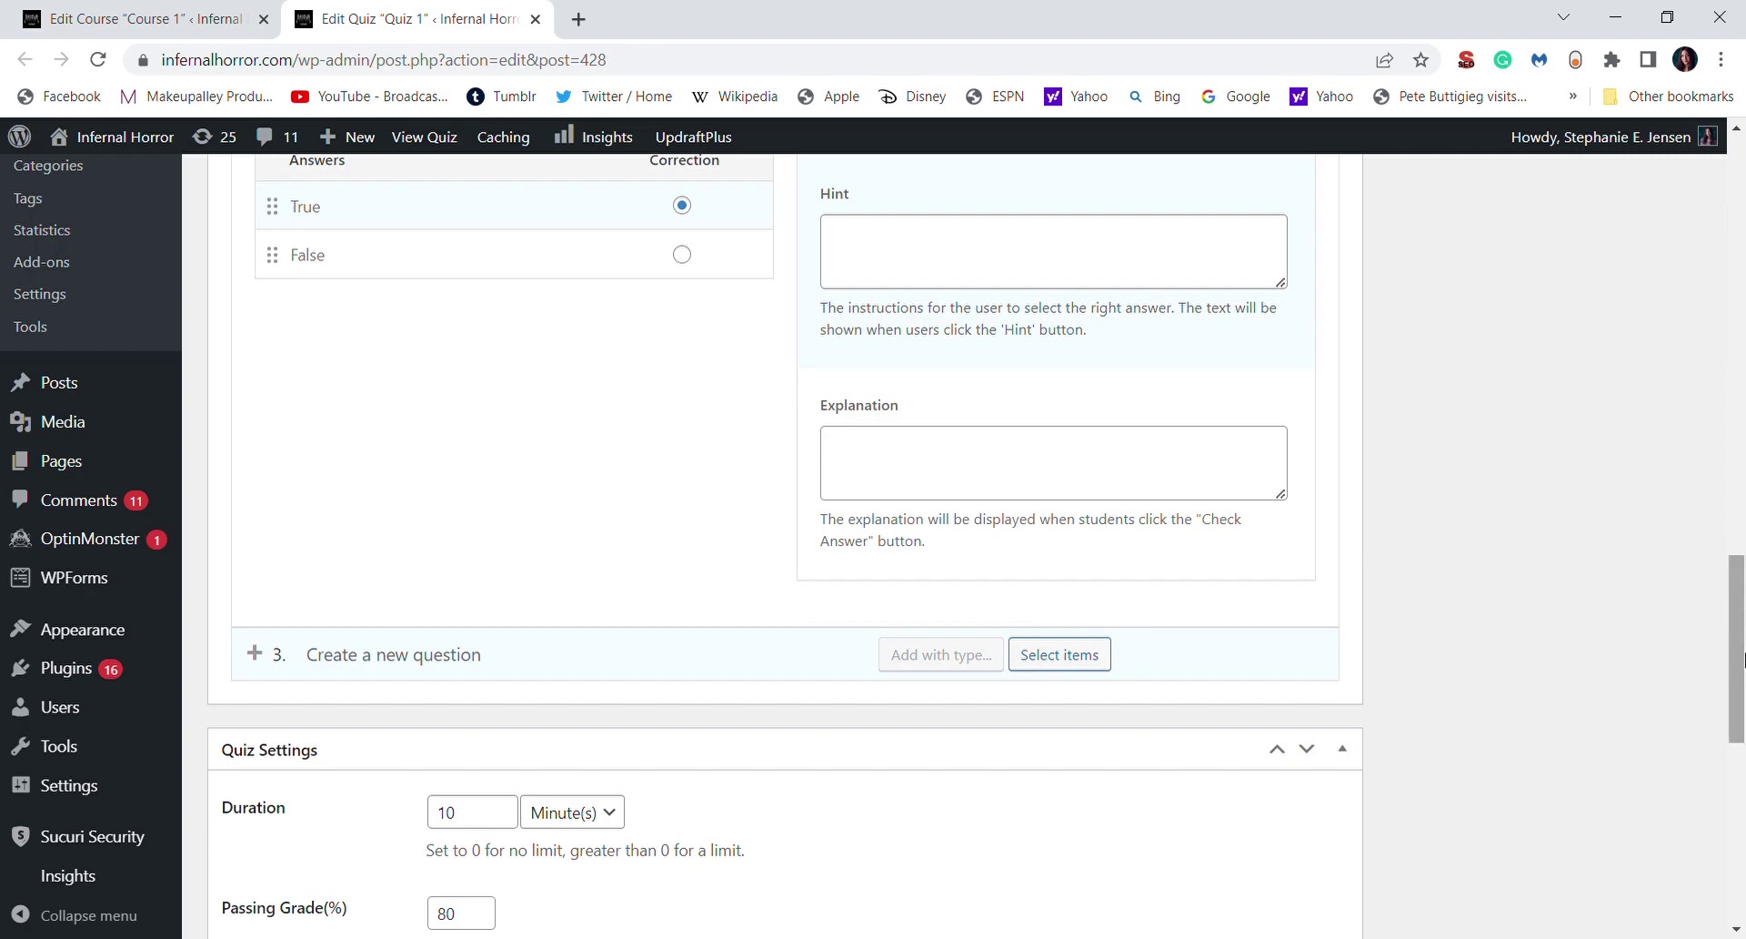
Set the description of Question 2 to "This is also a question" and mark False as its correct answer
{"action": "left_click_drag", "start_coordinate": [1743, 657], "coordinate": [1743, 517]}
{"action": "left_click", "coordinate": [1085, 386]}
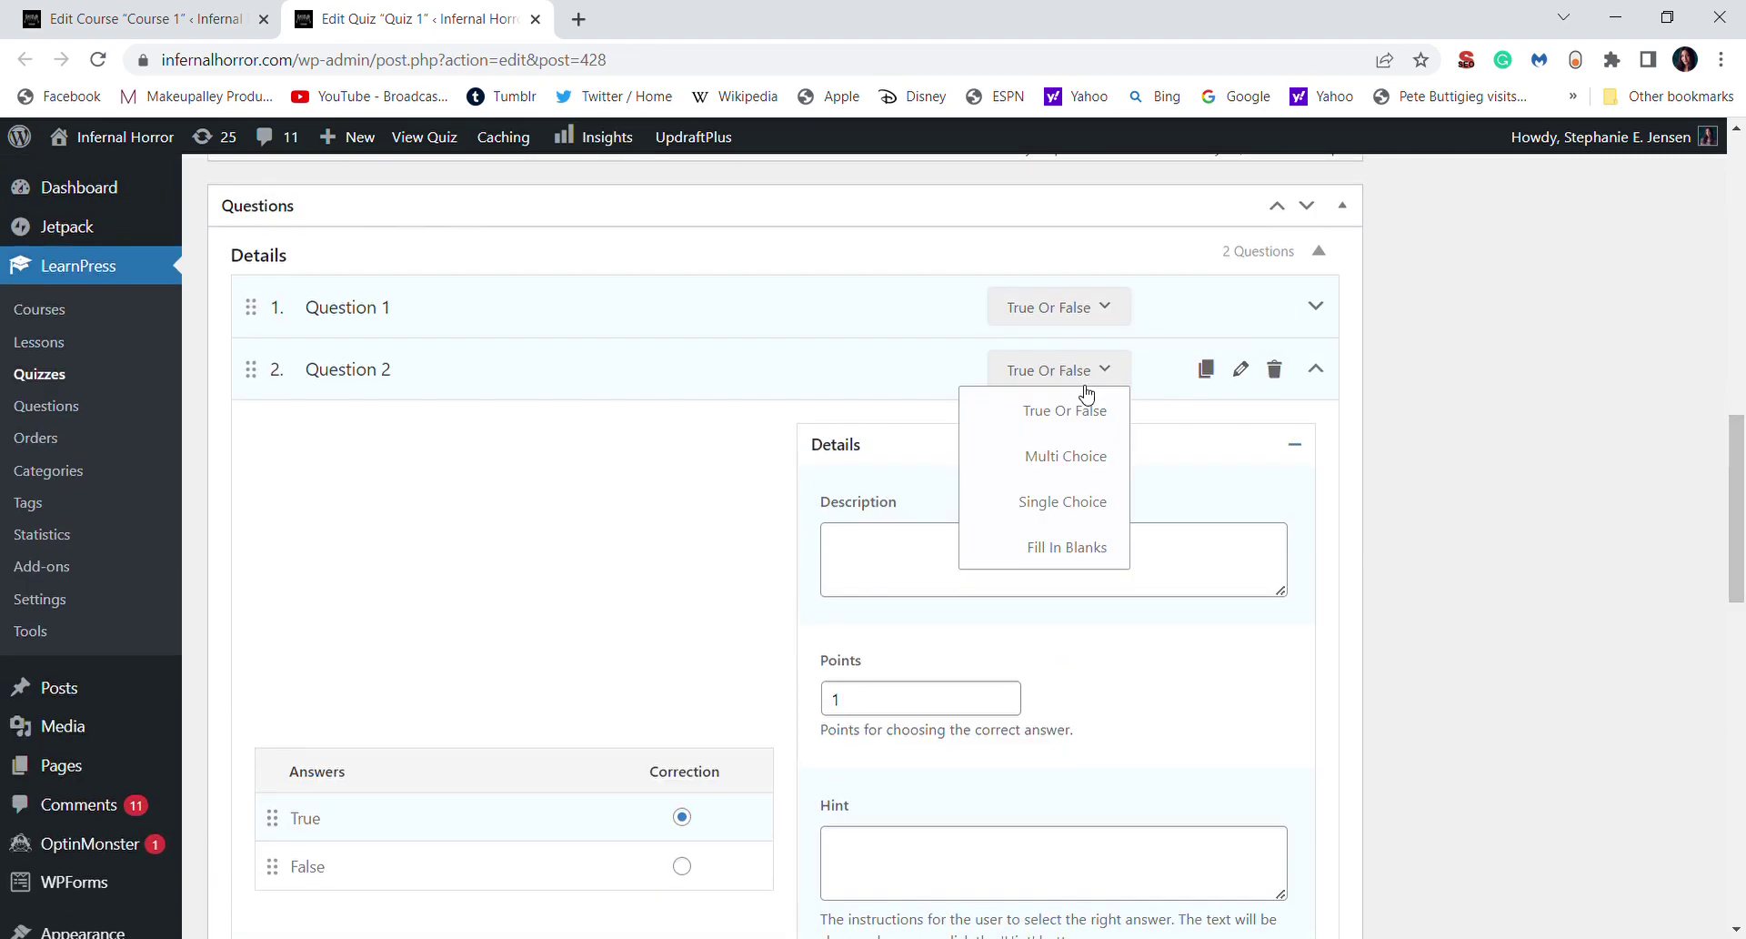
{"action": "left_click", "coordinate": [926, 576]}
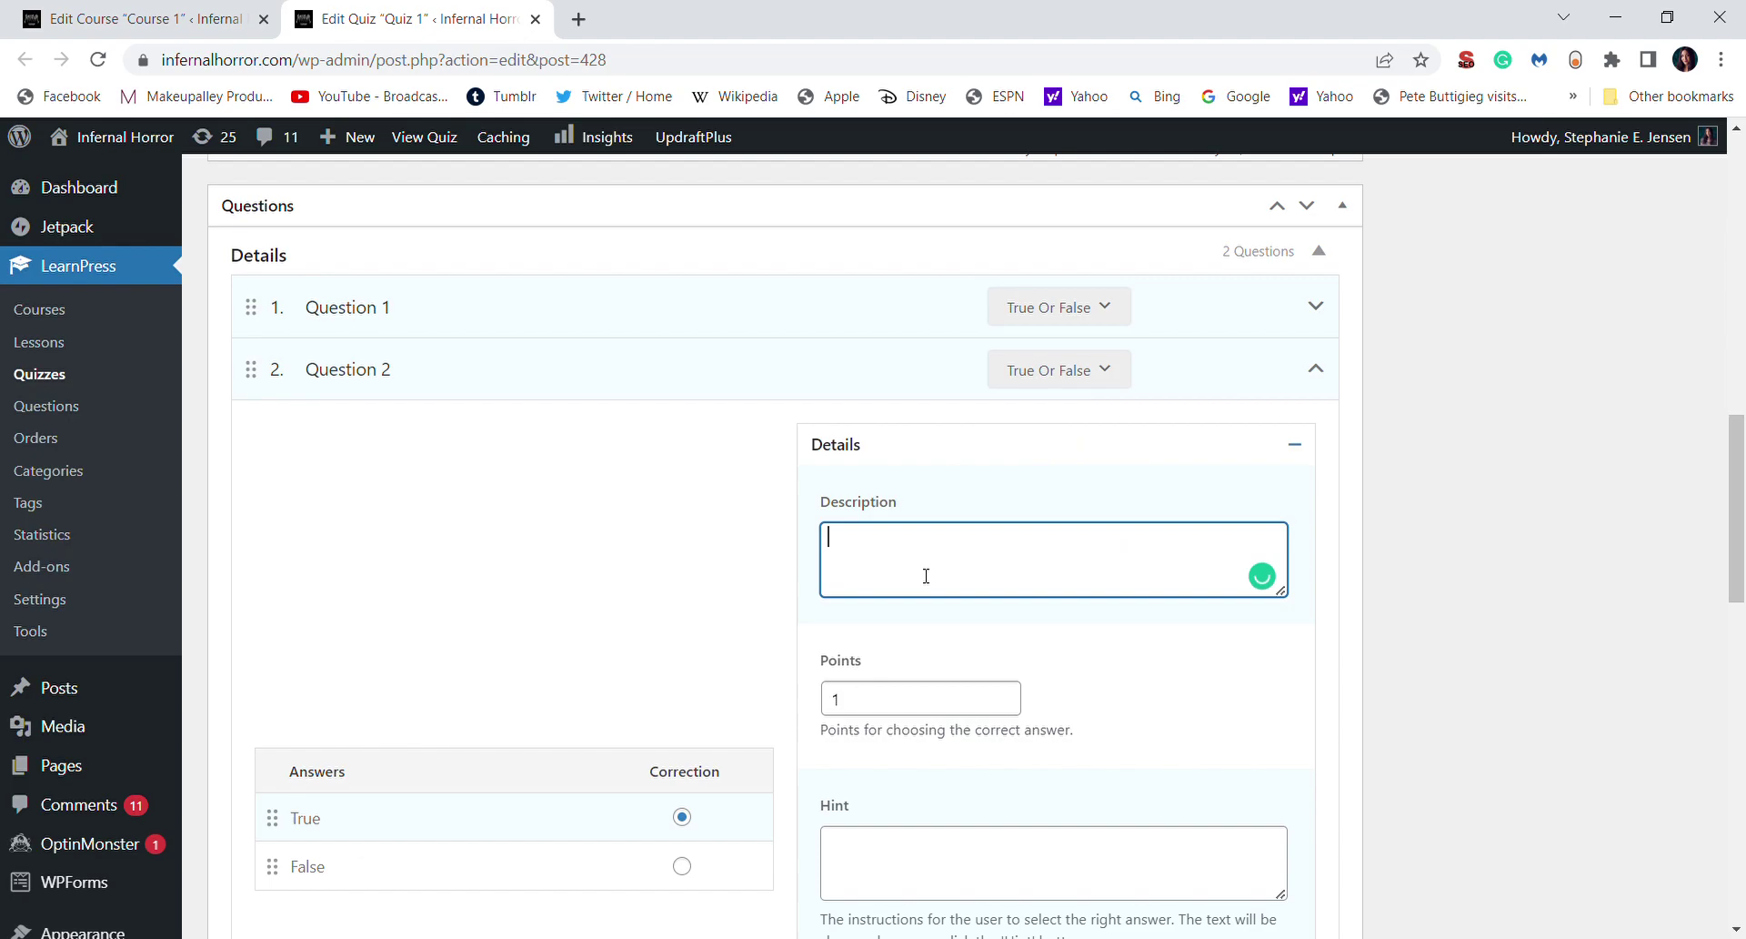
{"action": "type", "text": "This is also a question"}
{"action": "left_click_drag", "start_coordinate": [1737, 509], "coordinate": [1737, 558]}
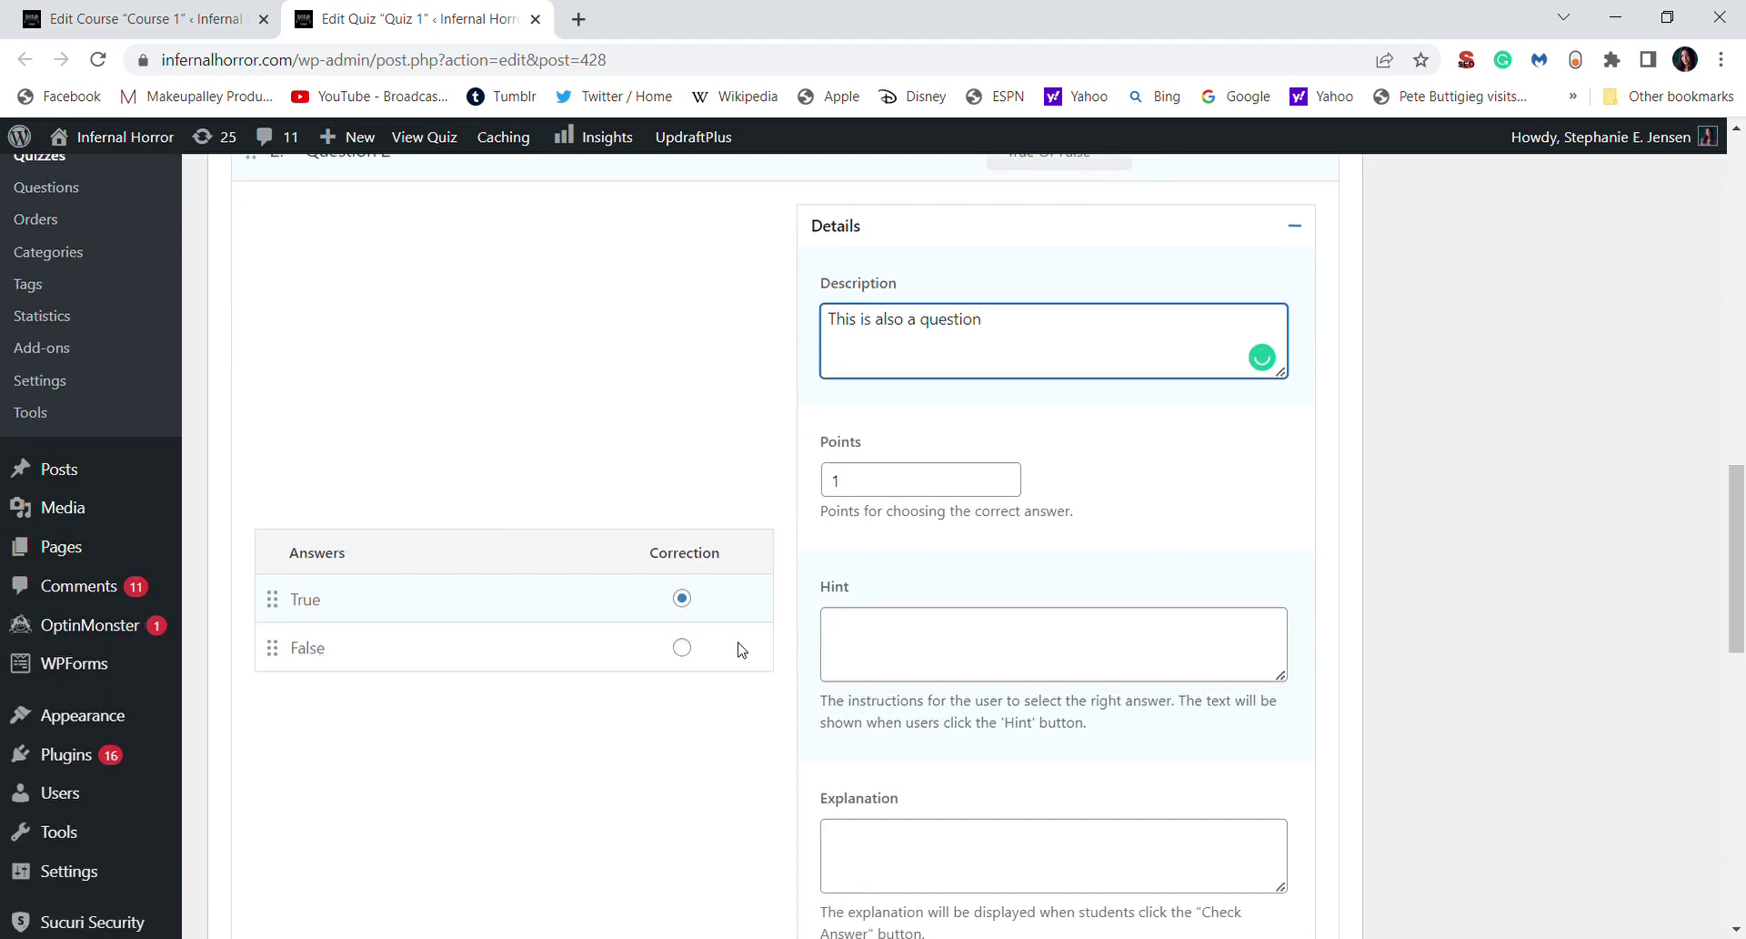
{"action": "left_click", "coordinate": [687, 649]}
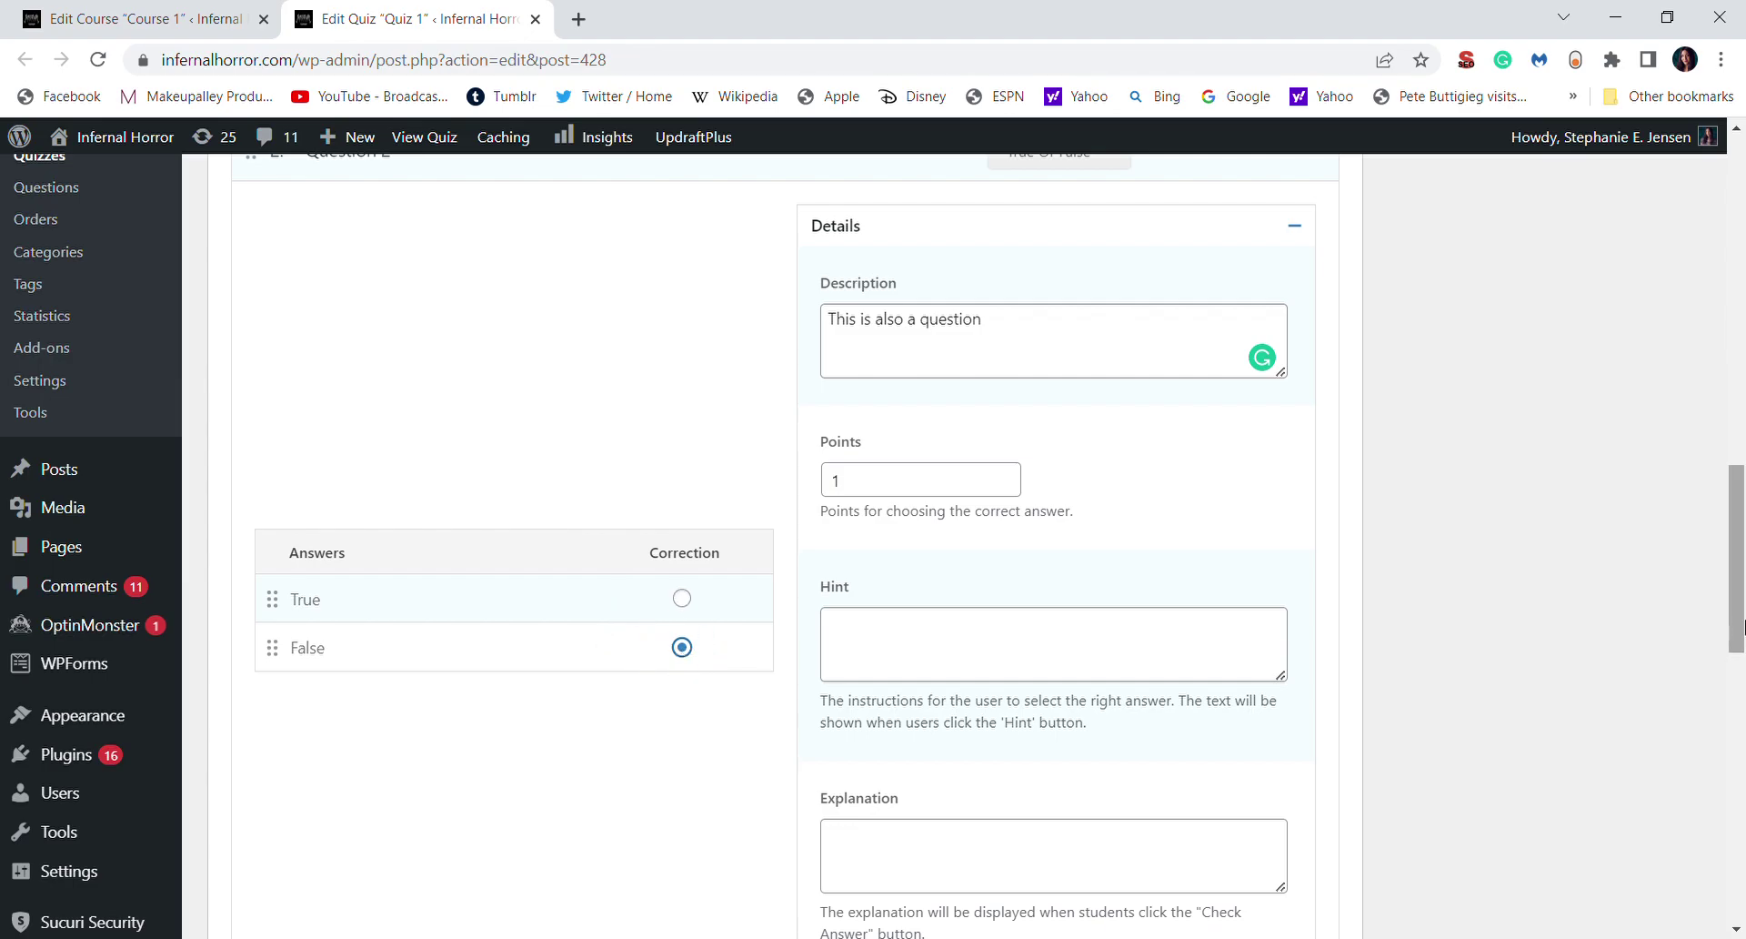
Save the changes to Quiz 1 and close its editor to return to the course
{"action": "left_click_drag", "start_coordinate": [1737, 607], "coordinate": [1738, 375]}
{"action": "left_click", "coordinate": [1655, 718]}
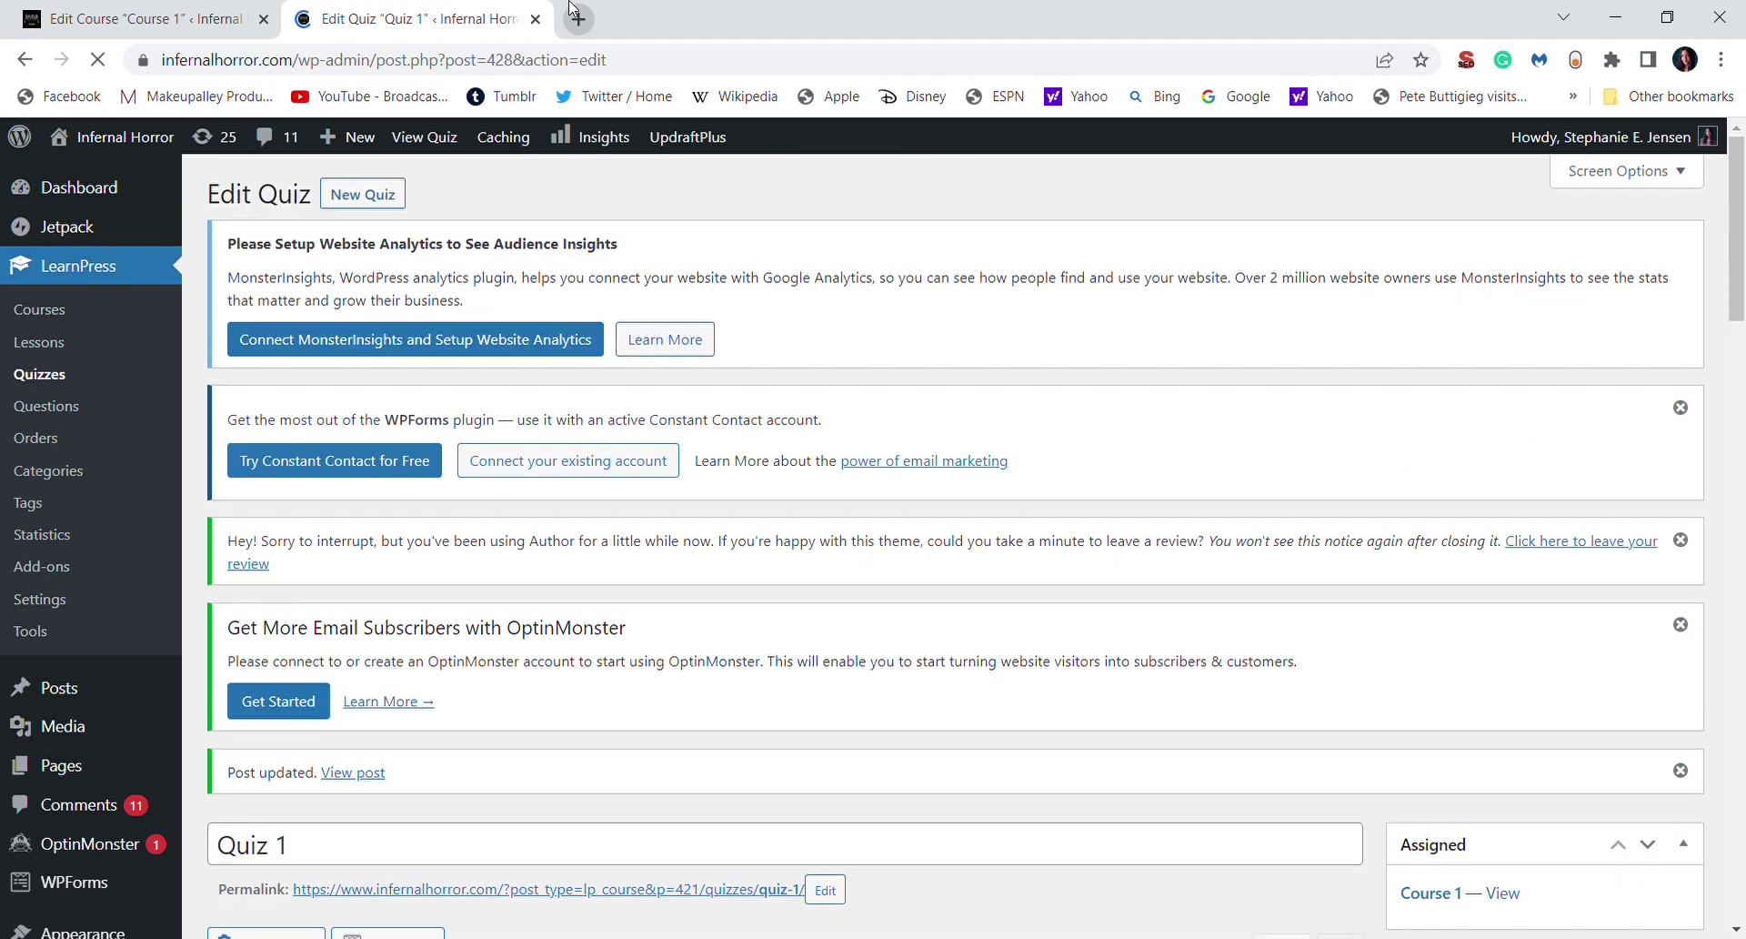
{"action": "left_click", "coordinate": [536, 19]}
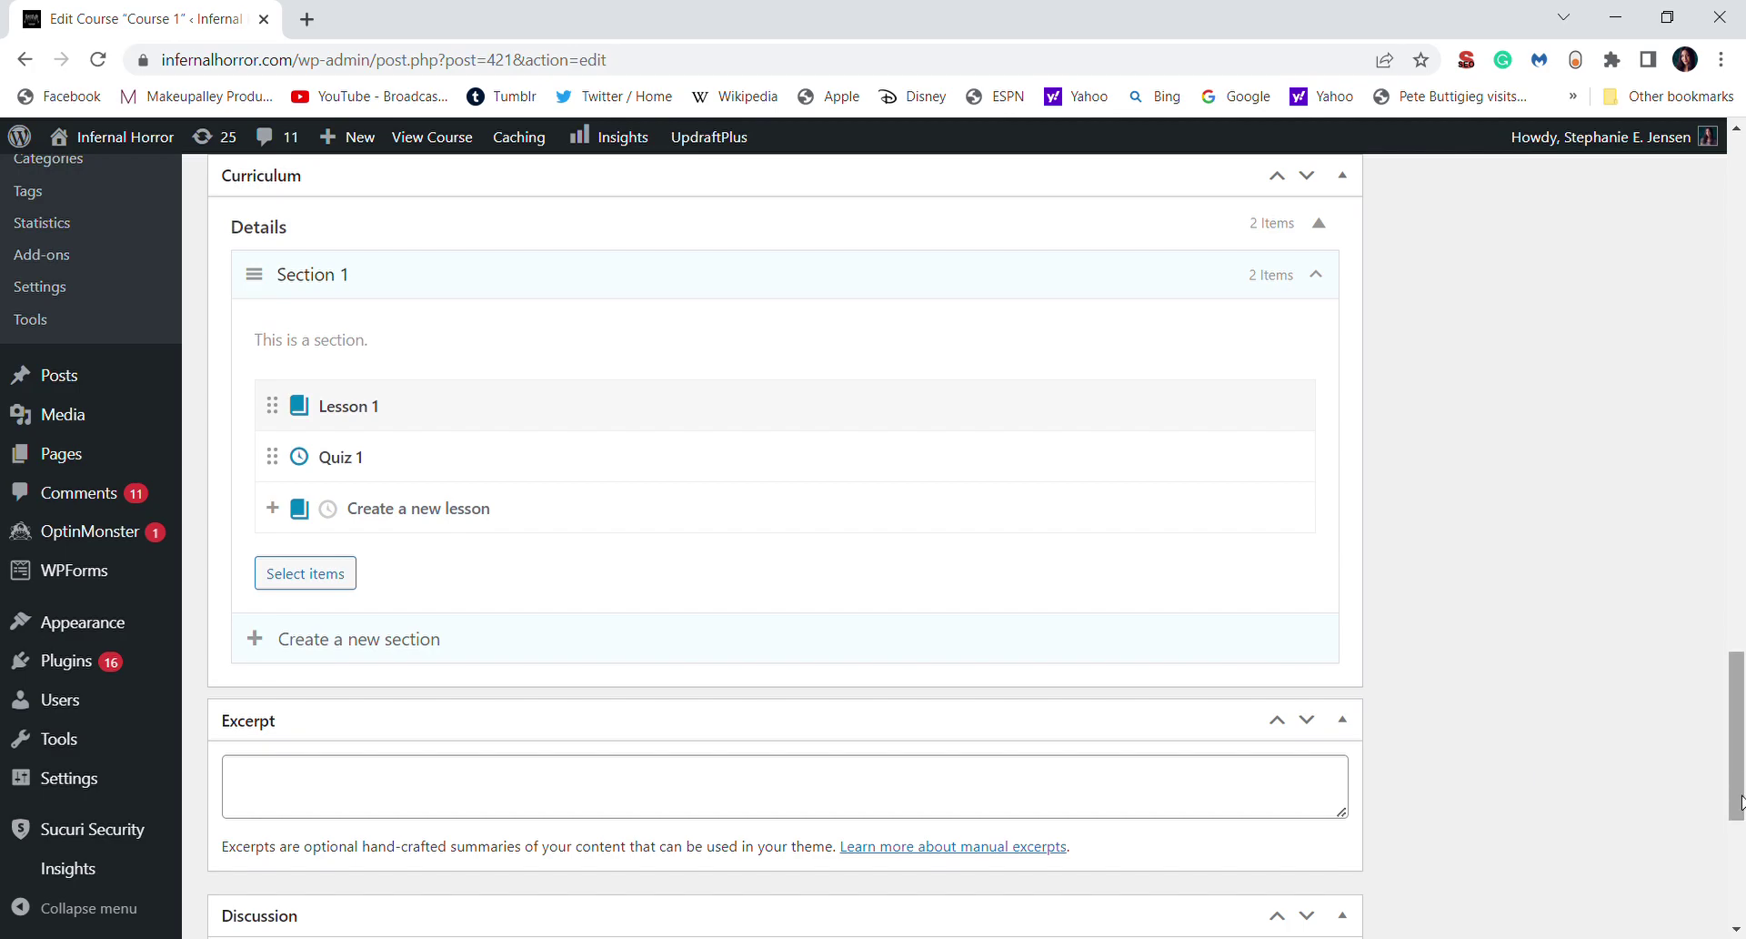
Start a new LearnPress course from the course list and title it "How to Write Horror Fiction"
{"action": "left_click_drag", "start_coordinate": [1739, 800], "coordinate": [1739, 303]}
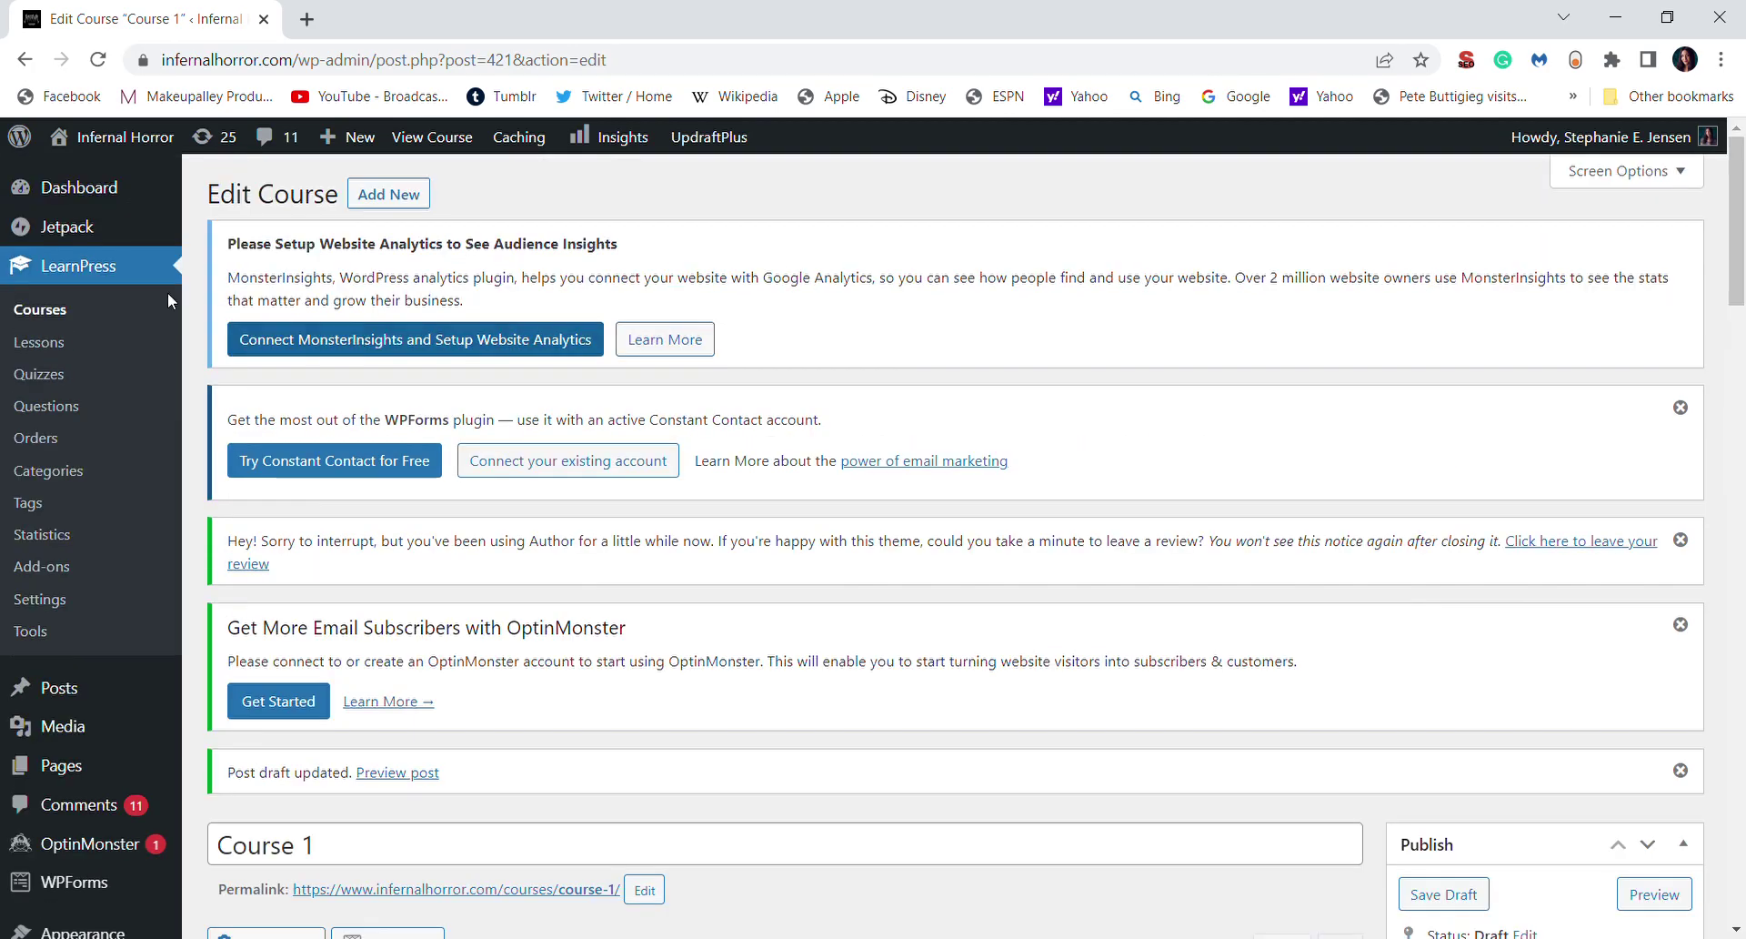
{"action": "left_click", "coordinate": [72, 309]}
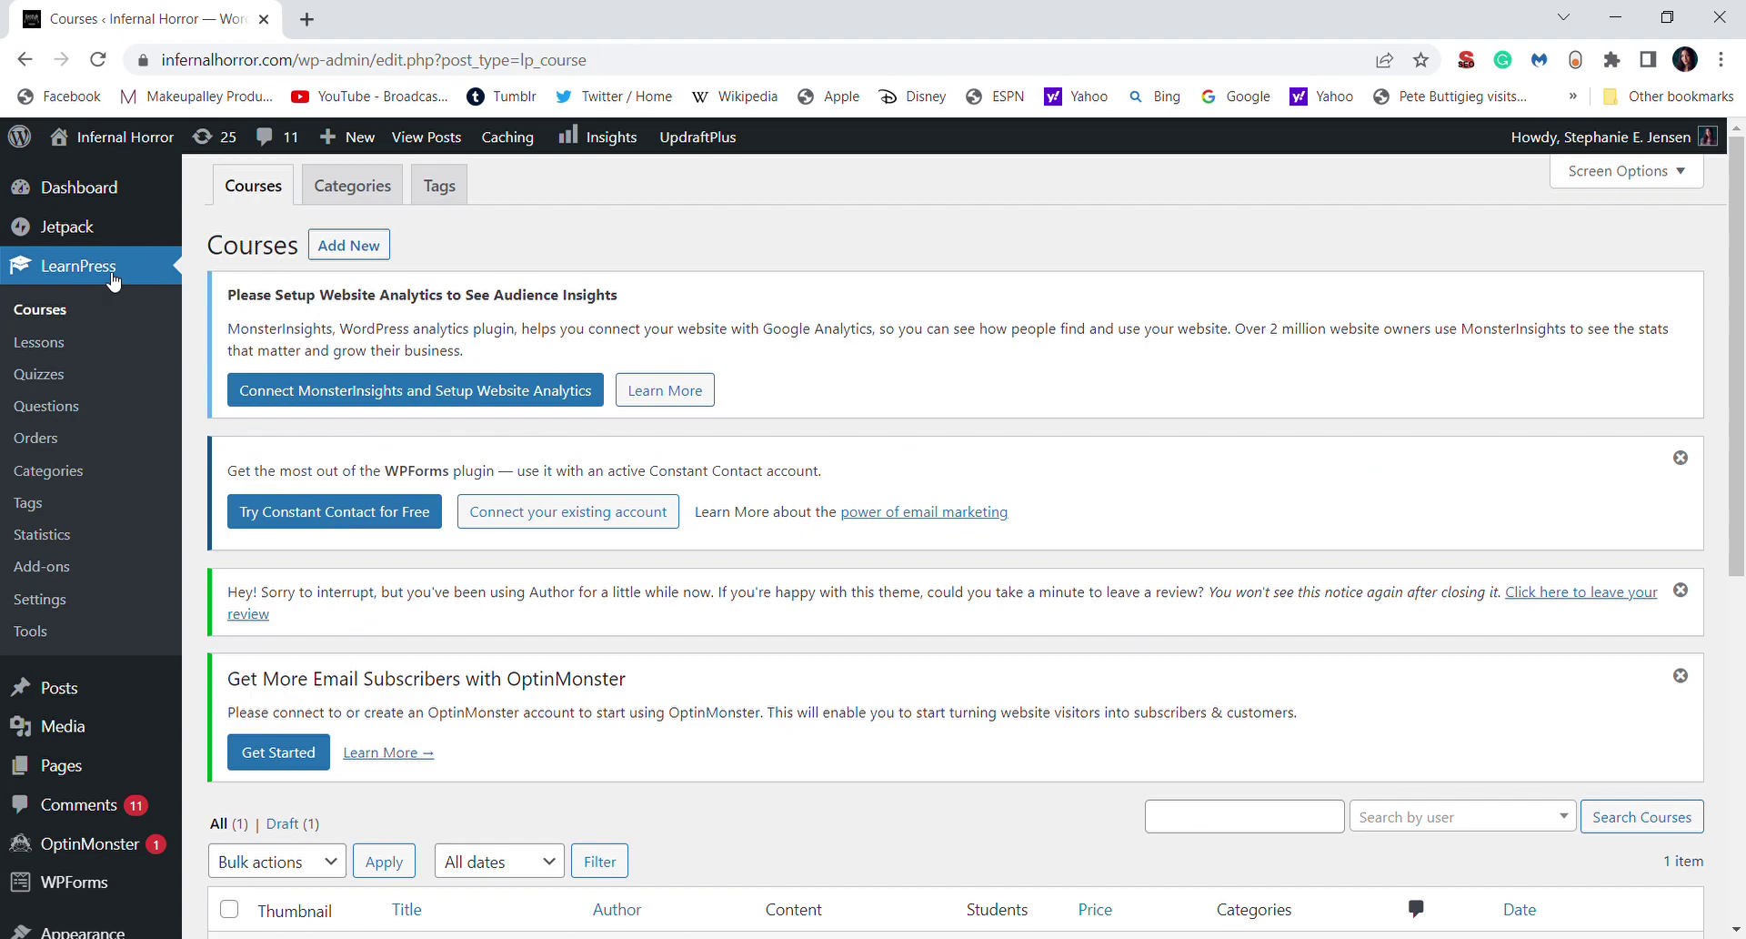
{"action": "left_click", "coordinate": [344, 251]}
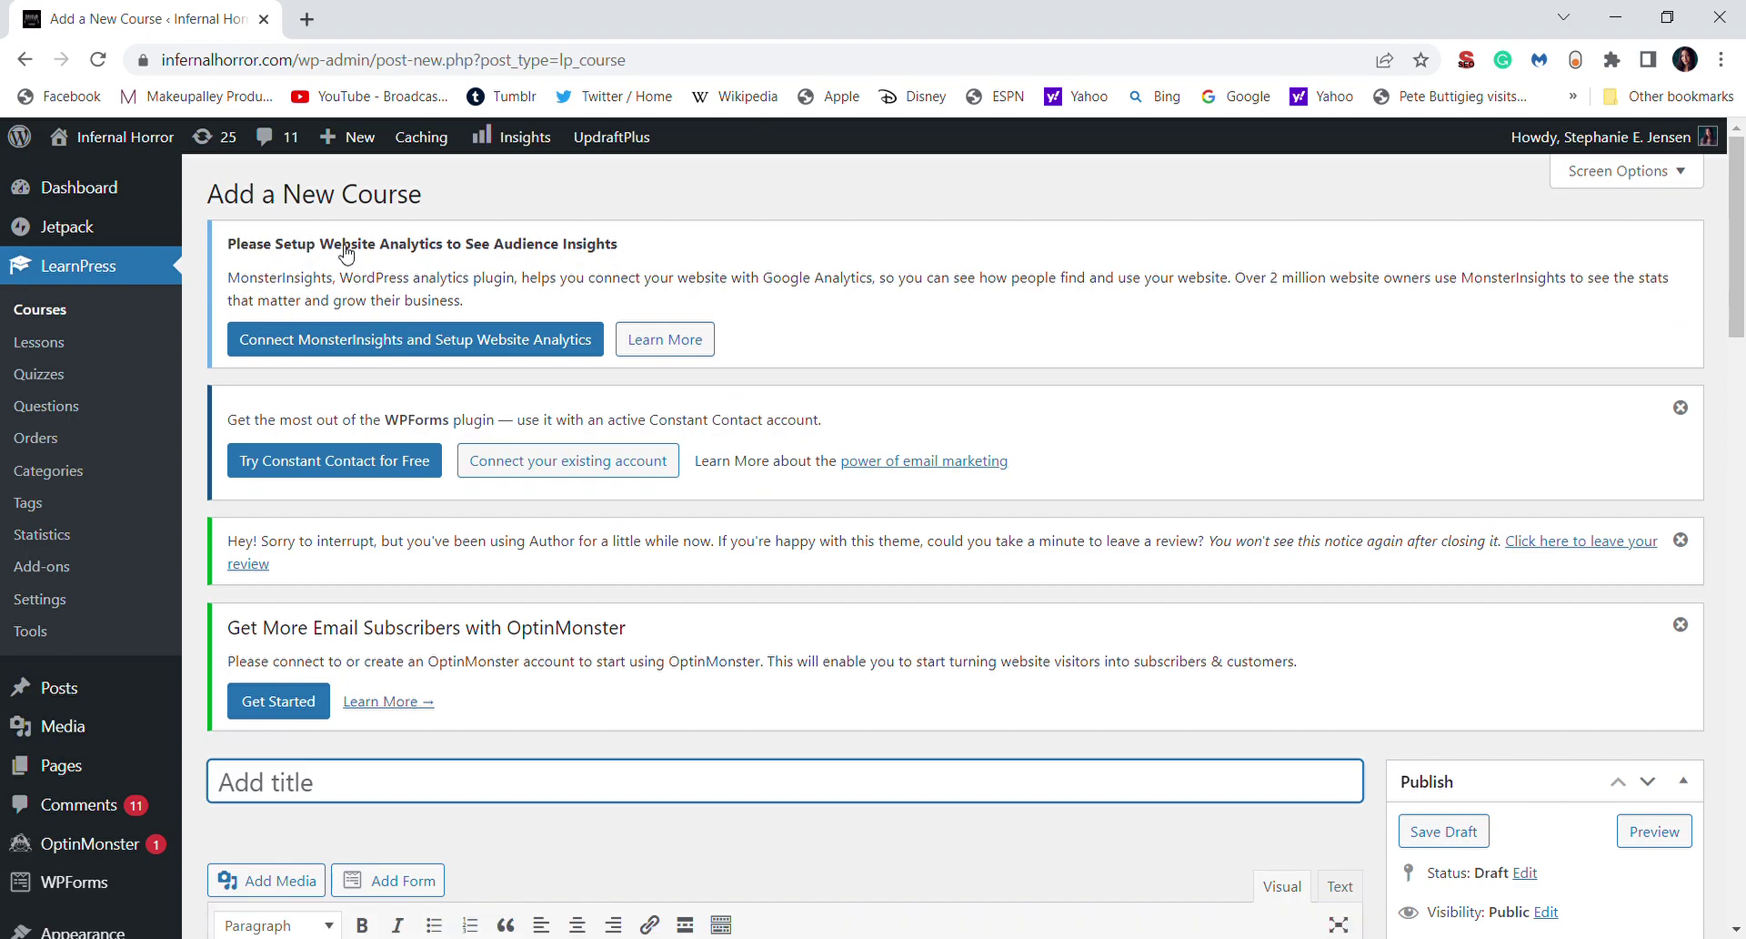
{"action": "type", "text": "How to Write Hor"}
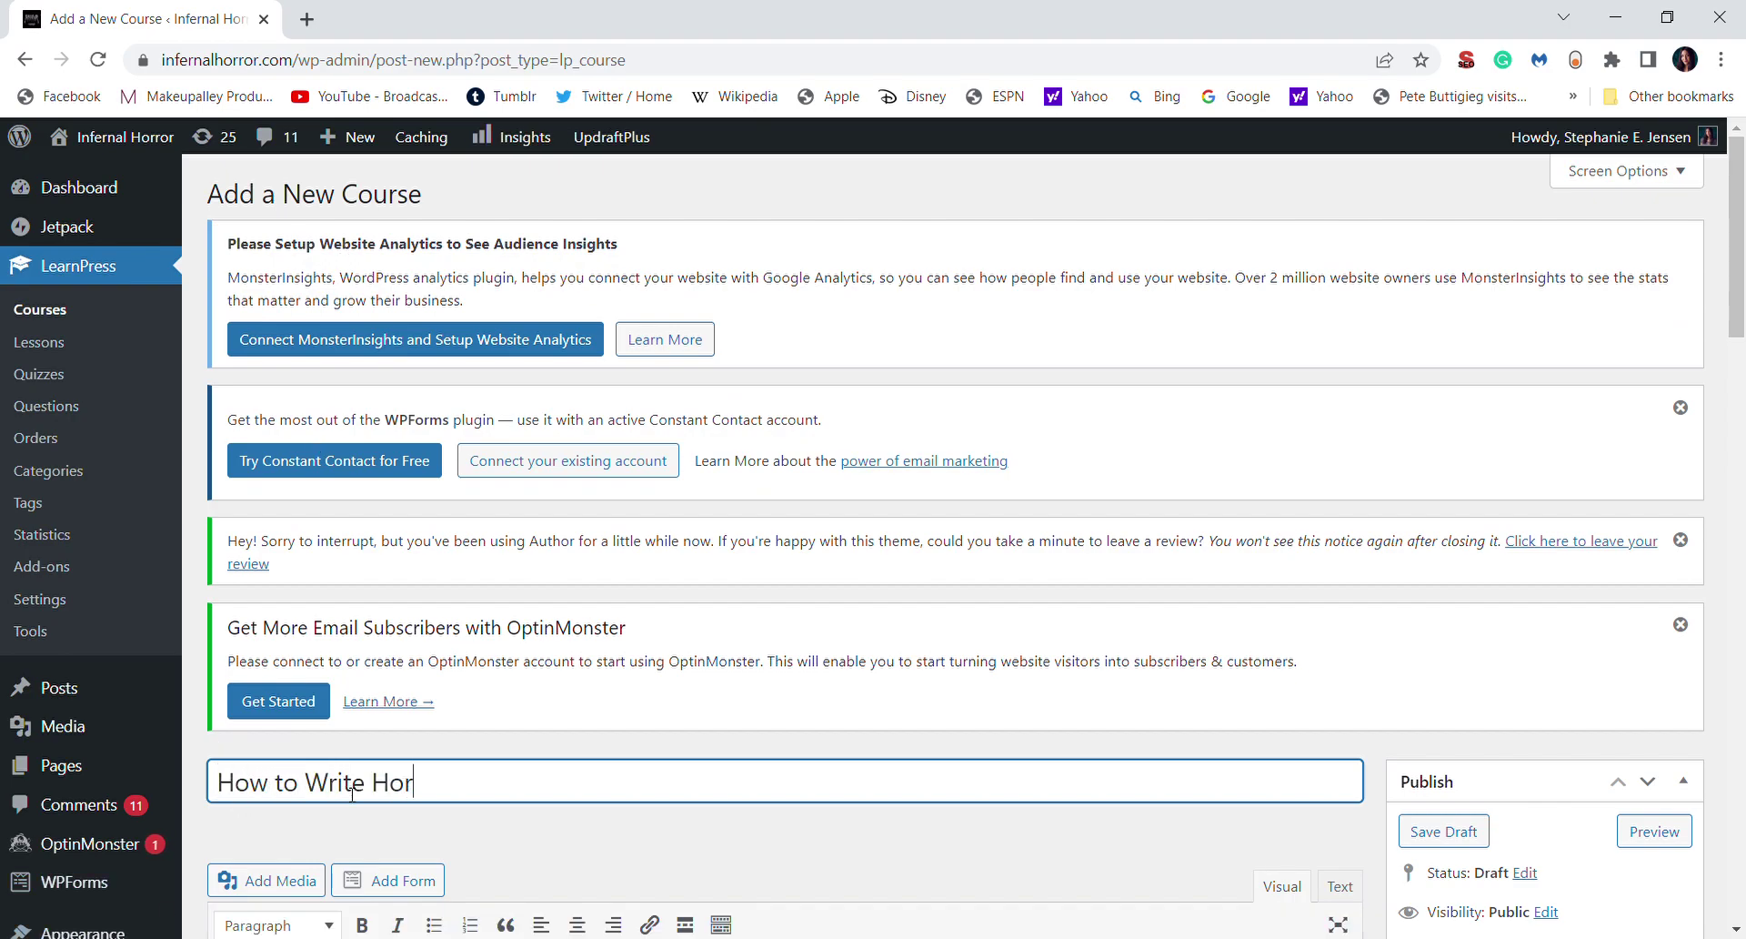
{"action": "type", "text": "ror Fiction"}
Enter the course description "This course will explain everything you need to know about writing horror fiction."
{"action": "scroll", "coordinate": [1282, 617], "scroll_direction": "down", "scroll_amount": 5}
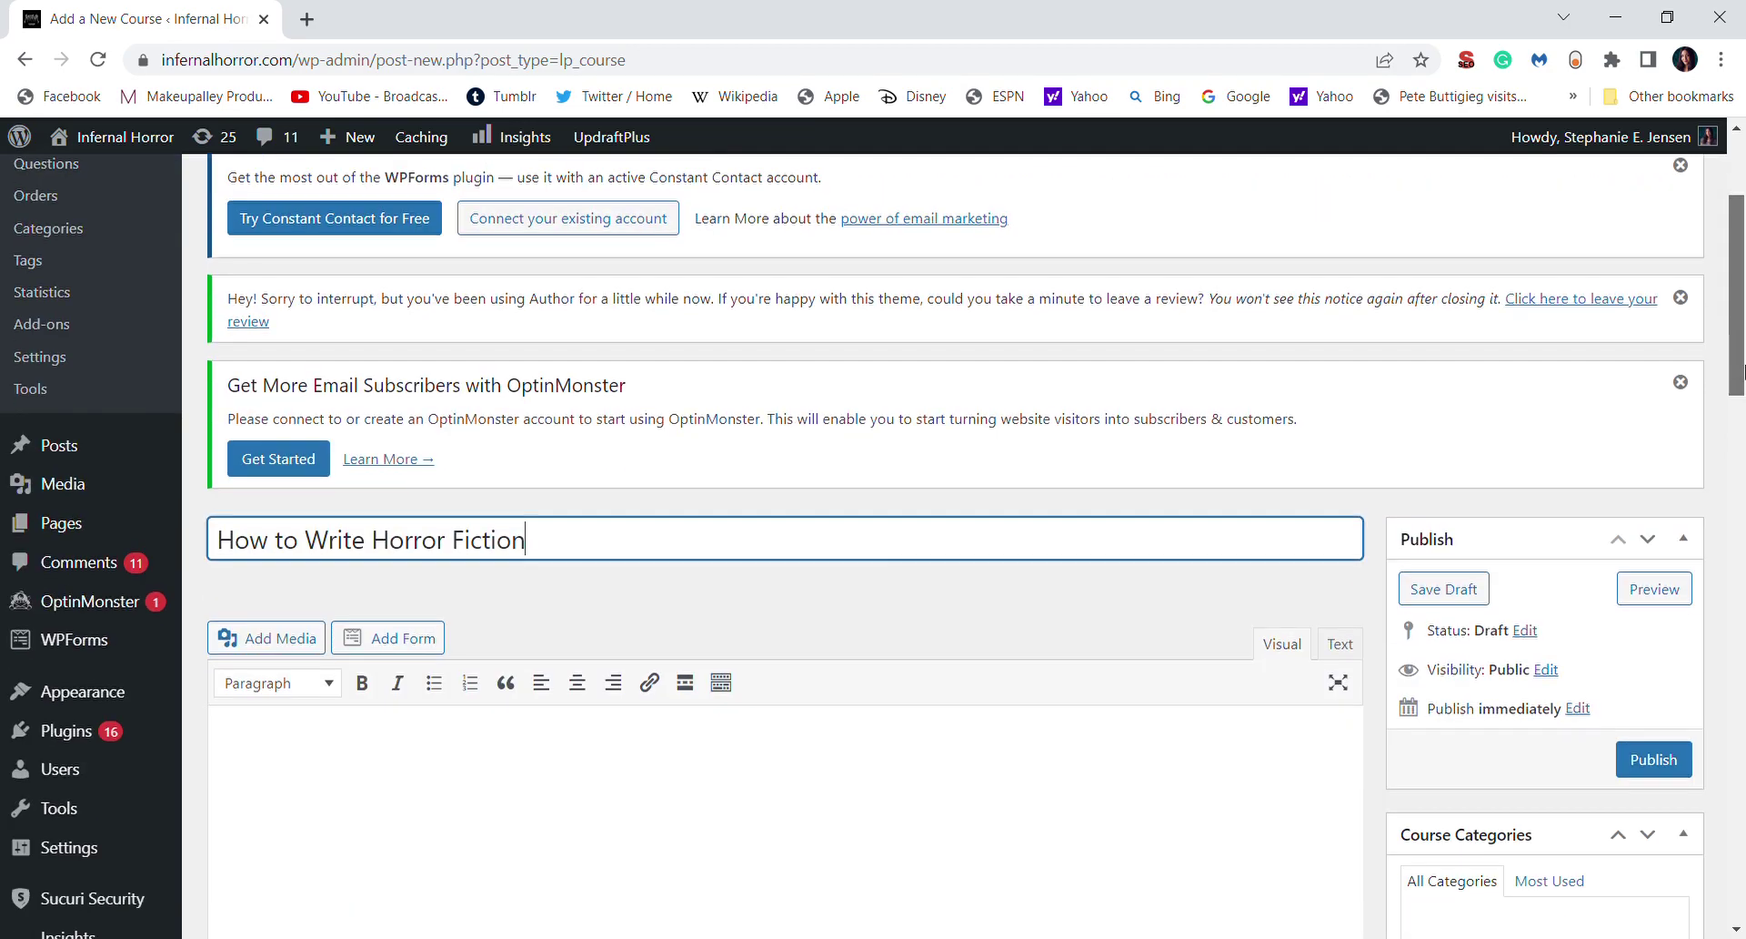
{"action": "left_click", "coordinate": [494, 535]}
{"action": "type", "text": "Thi"}
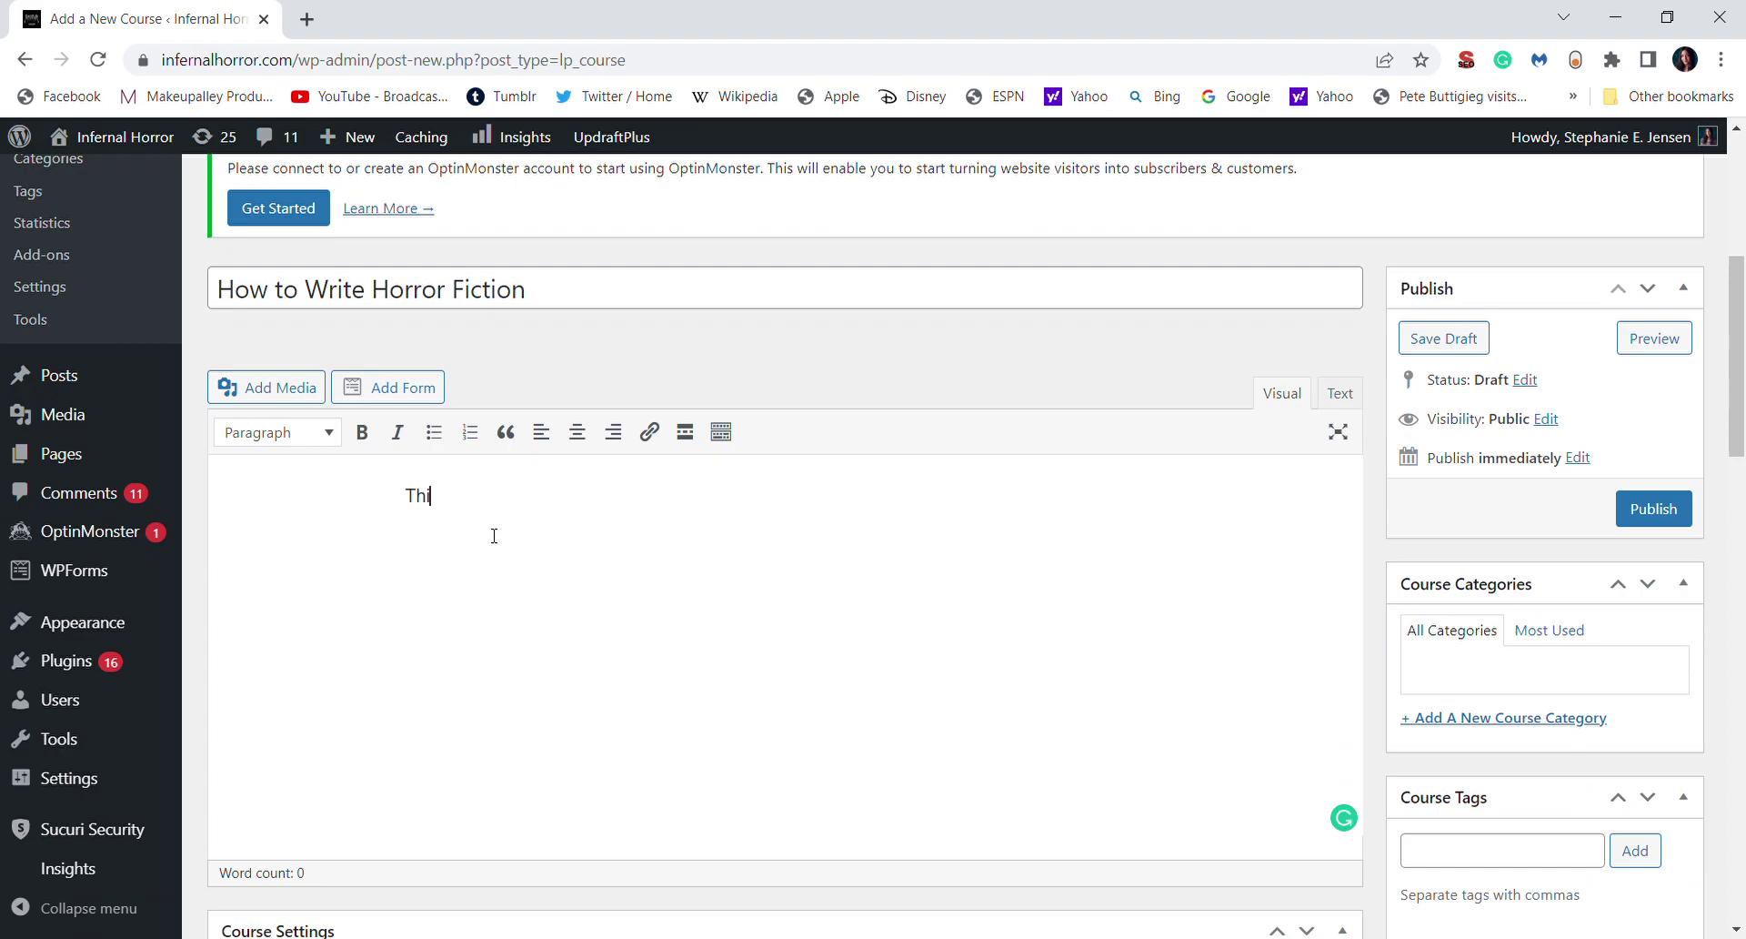
{"action": "type", "text": "s course will explain everythin"}
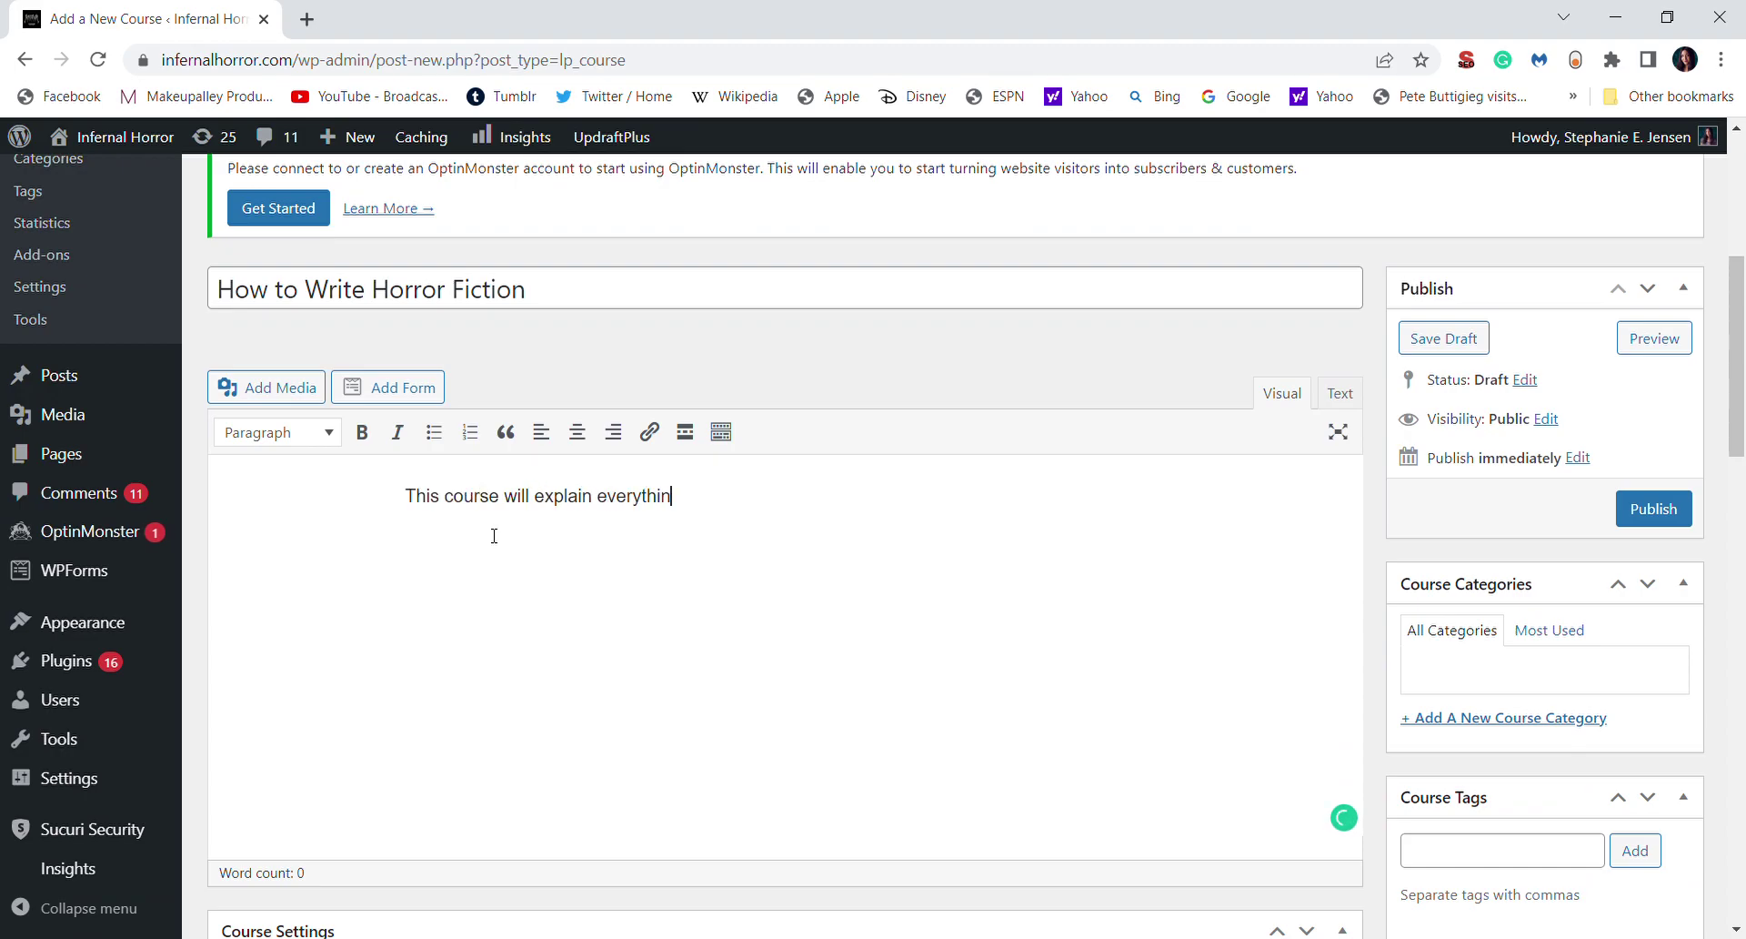
{"action": "type", "text": "g you need to know about "}
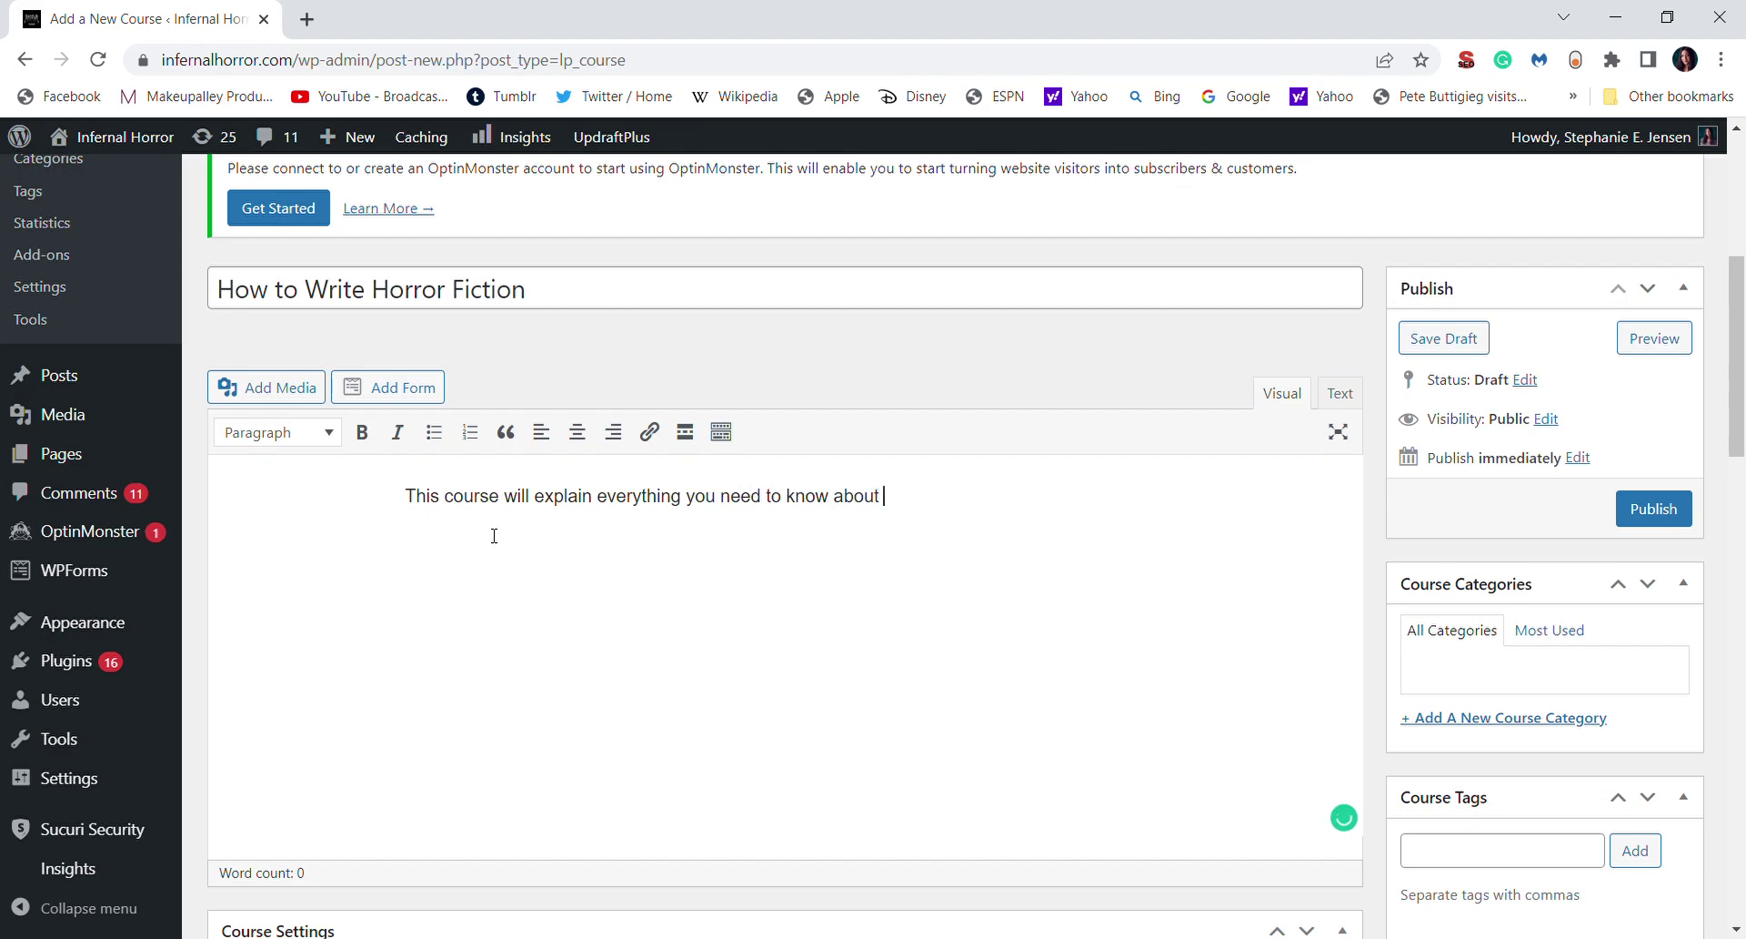
{"action": "type", "text": "writing horror fiction."}
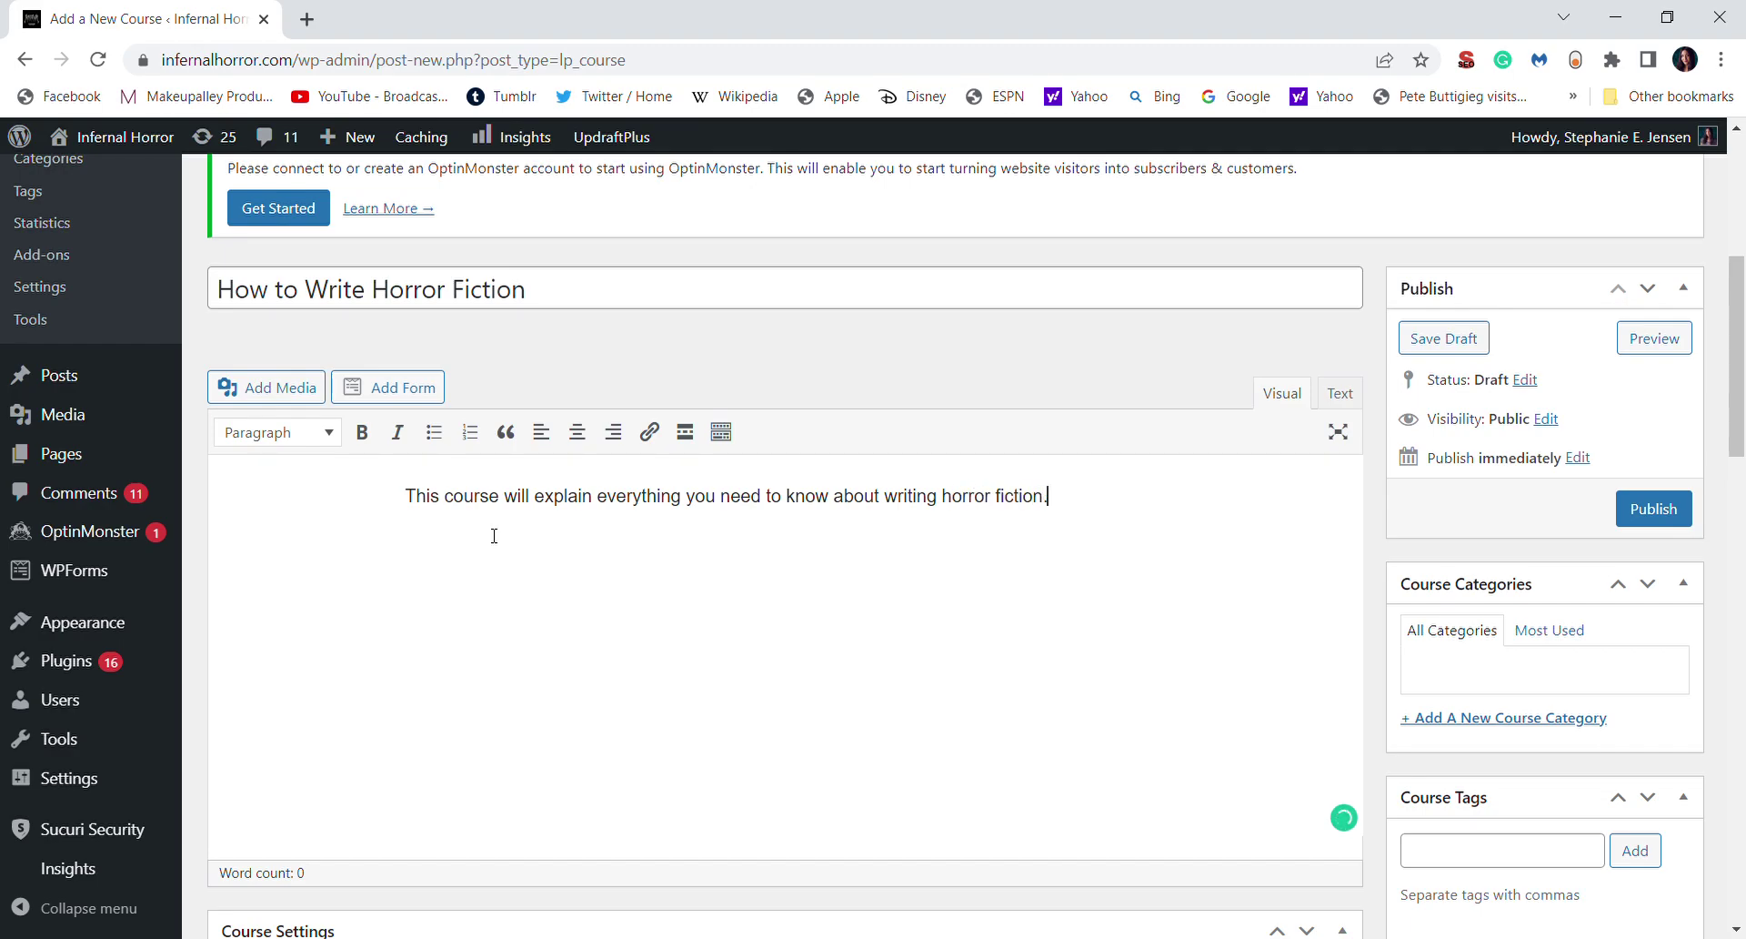
Create a curriculum section named "Before You Start Writing" in the new course
{"action": "left_click_drag", "start_coordinate": [1739, 343], "coordinate": [1741, 753]}
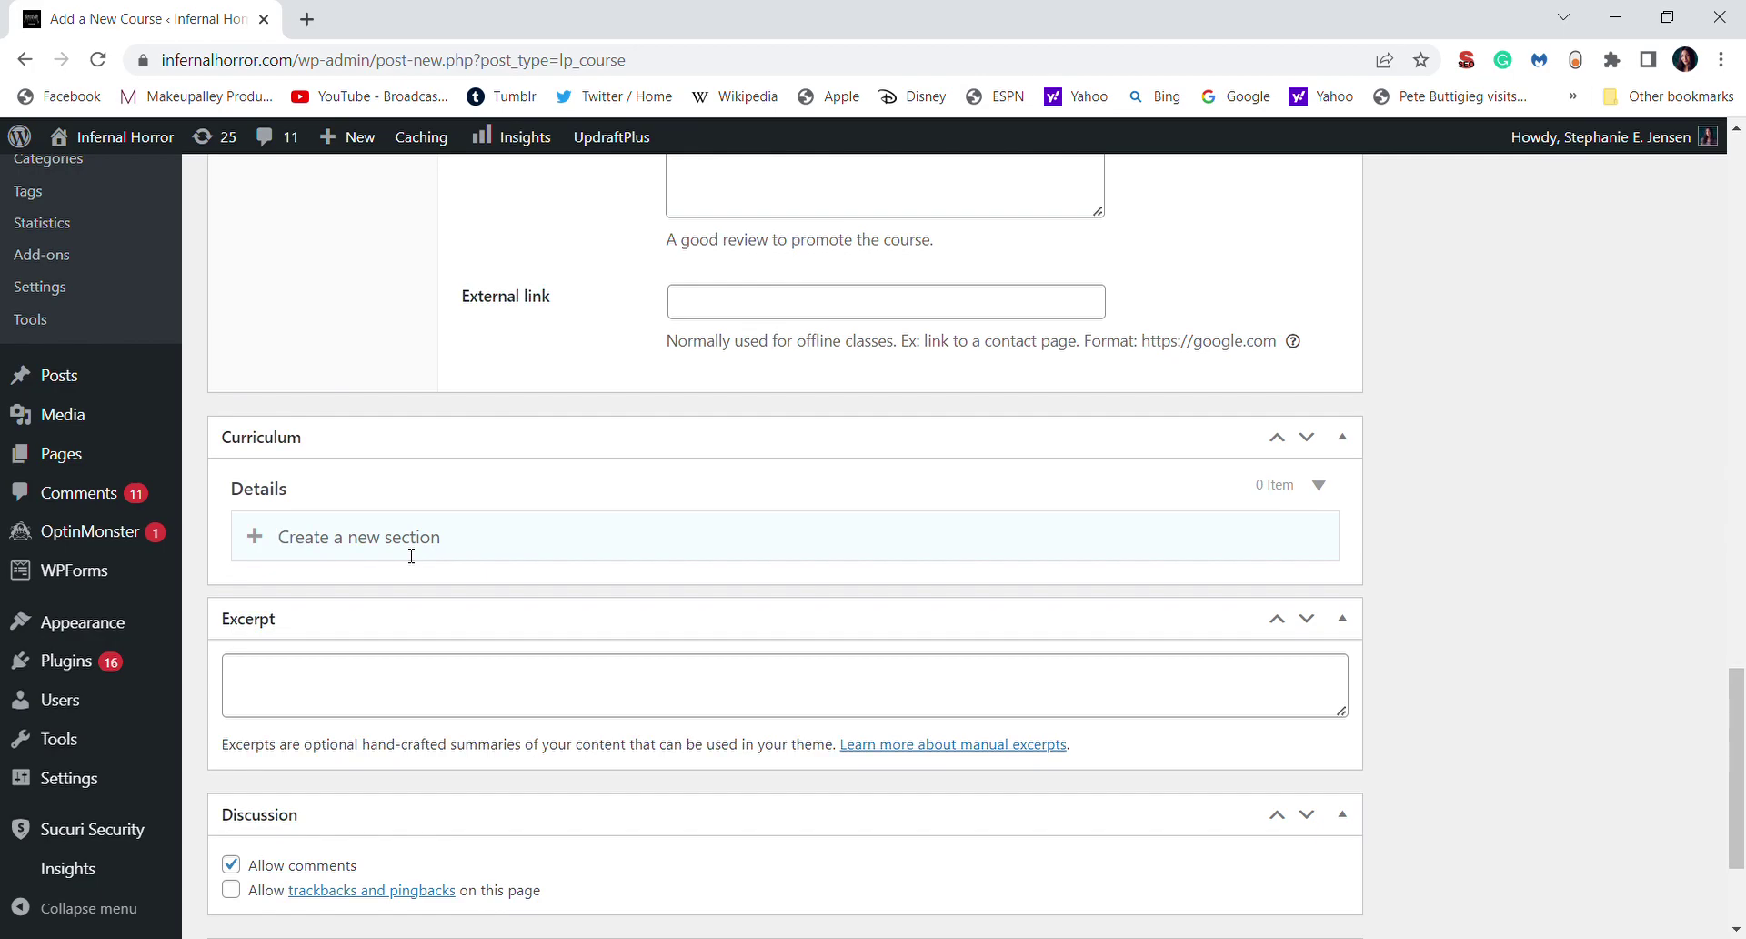
{"action": "type", "text": "To Outline or Not to O"}
{"action": "key", "text": "shift+Left"}
{"action": "key", "text": "shift+Home"}
{"action": "type", "text": "Before You Start Writing"}
{"action": "key", "text": "Return"}
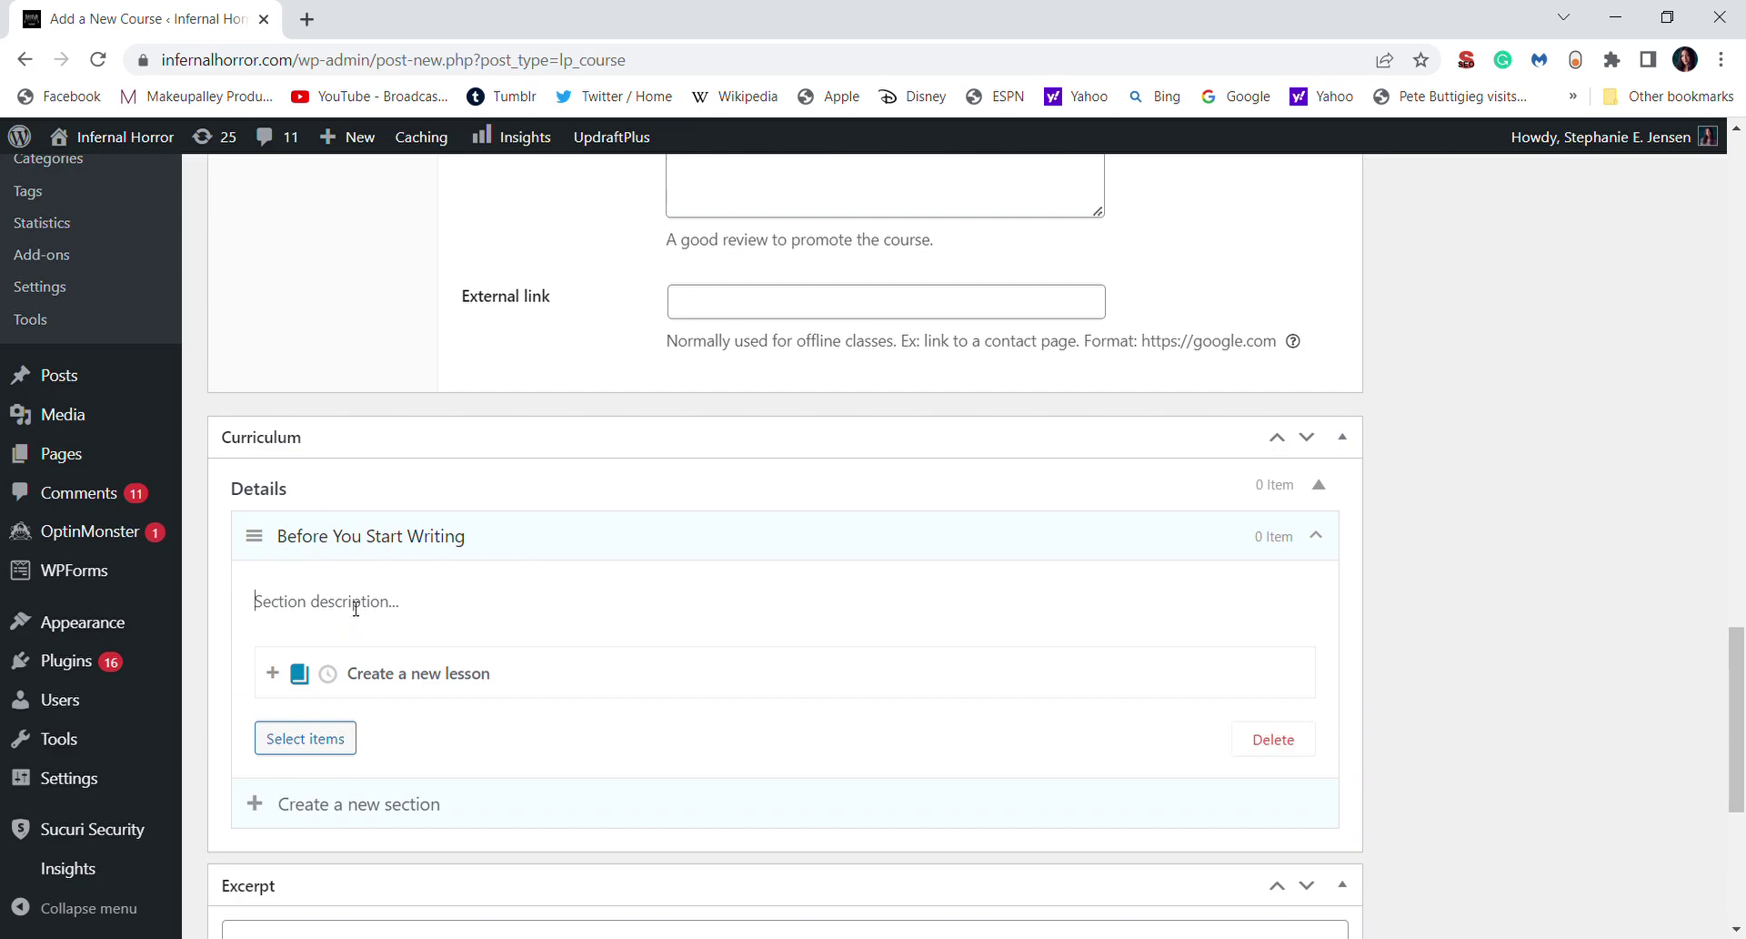
Set the section description to "Here are a few pointers to know before you start writing horror fiction."
{"action": "type", "text": "Here are a few pointers to know before y"}
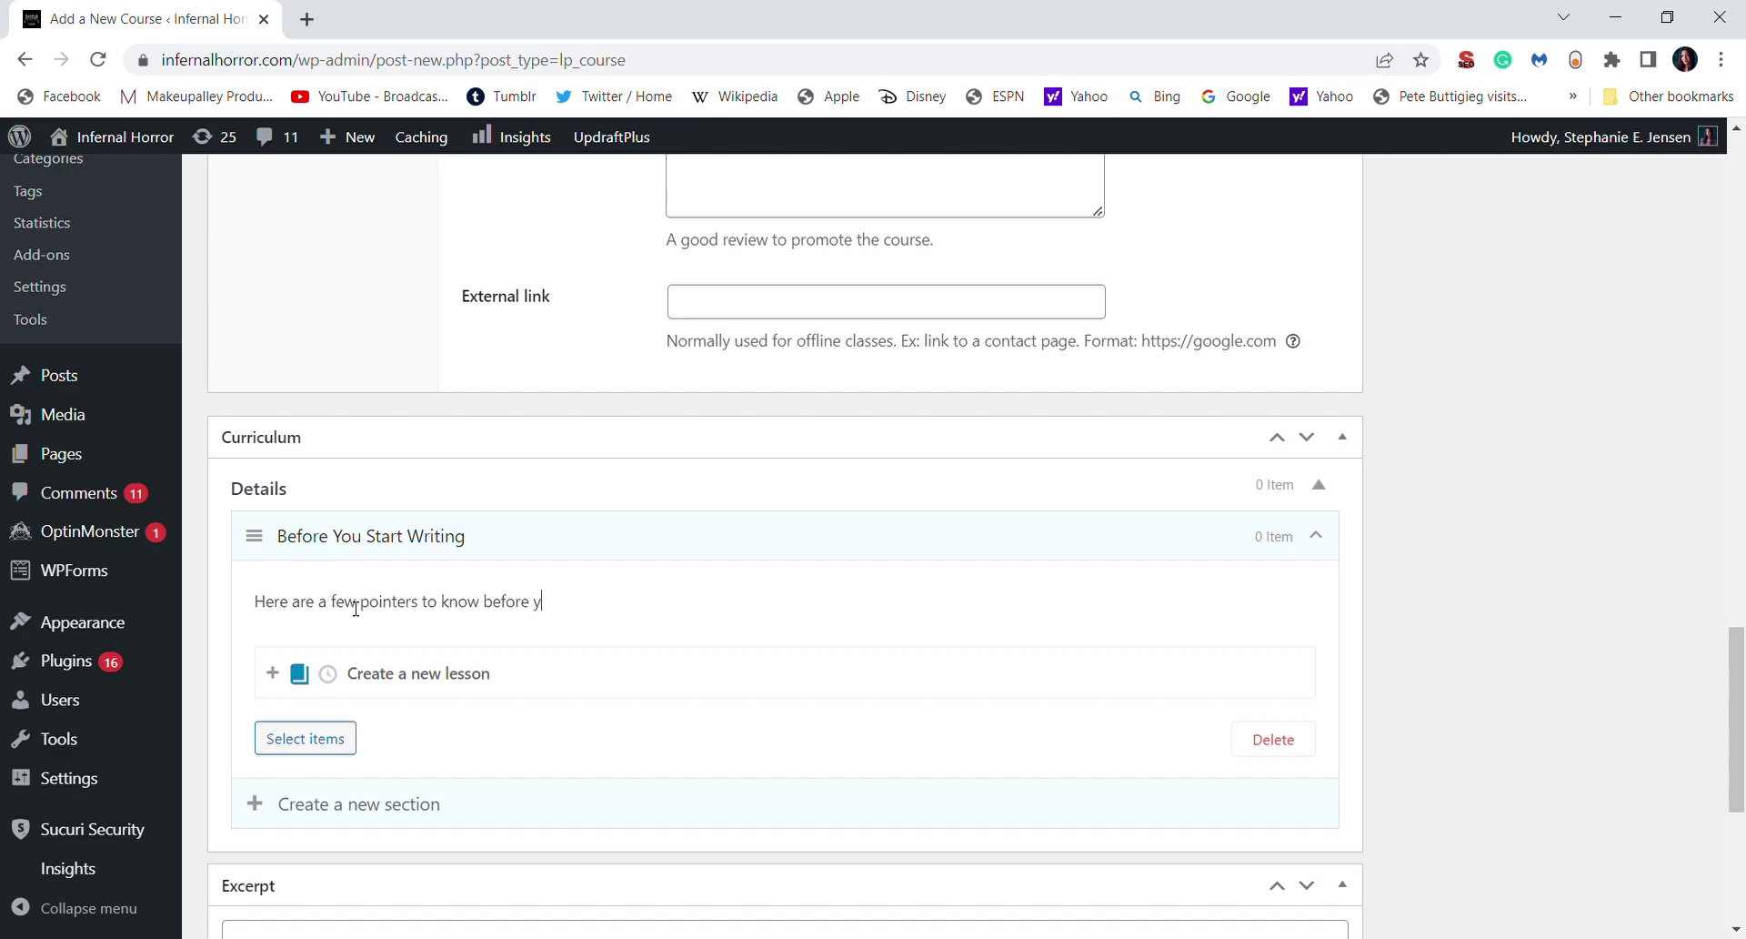
{"action": "type", "text": "ou start writing horror fiction."}
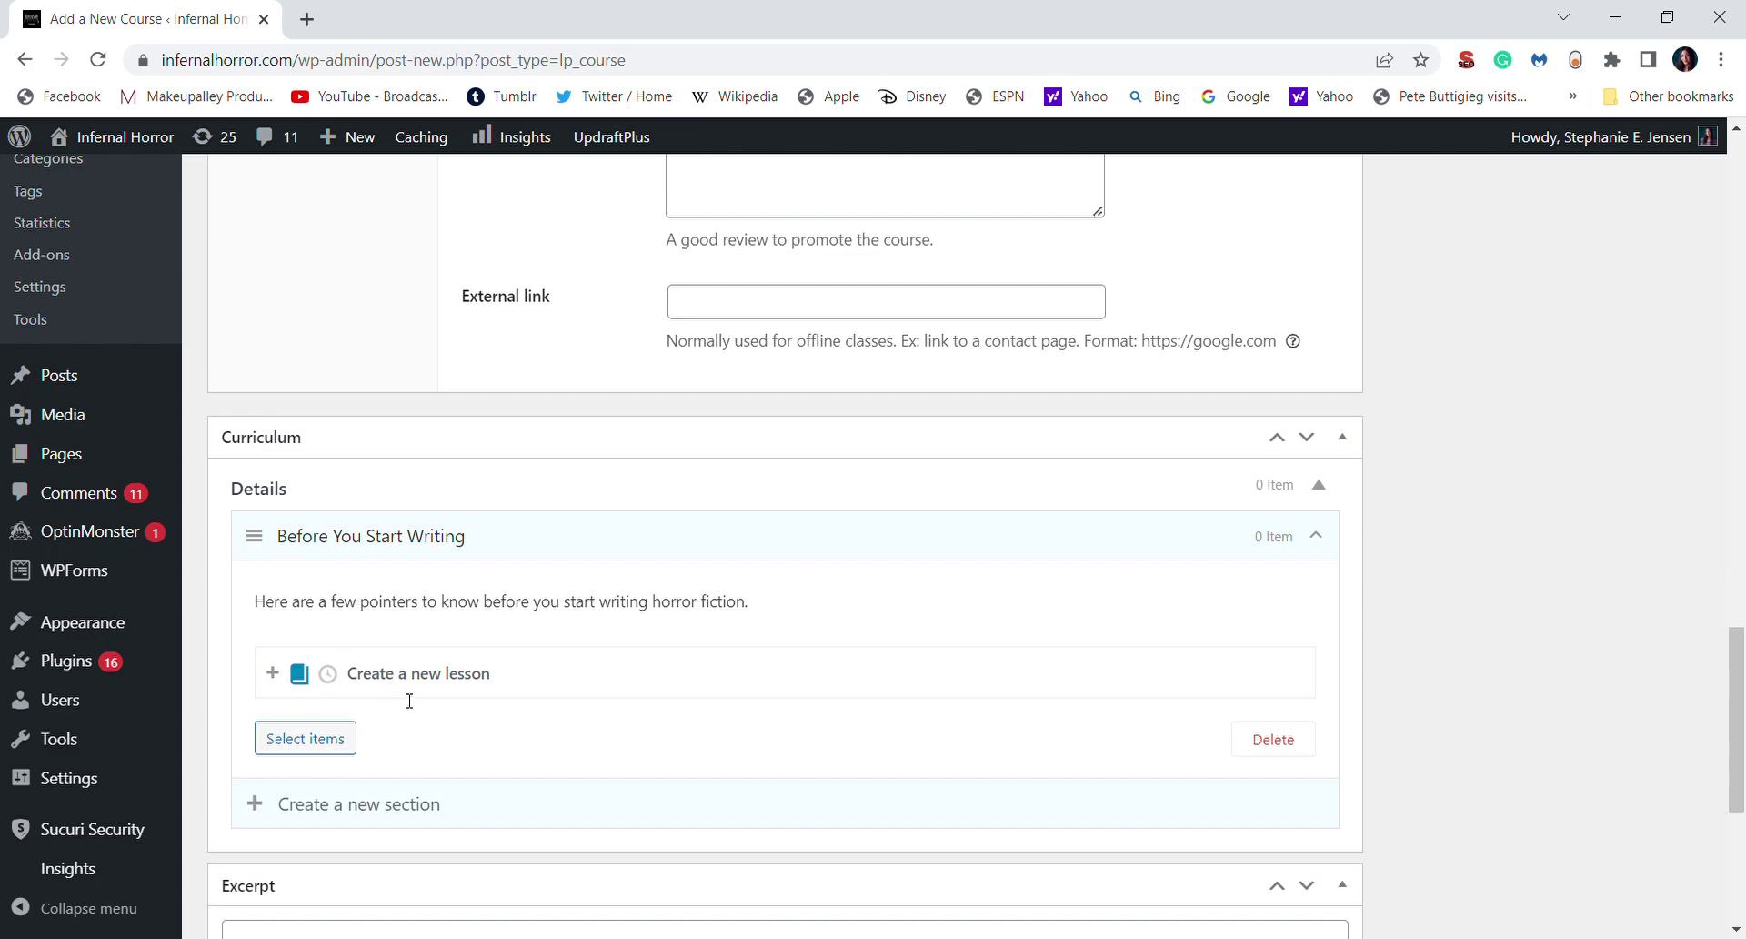
{"action": "key", "text": "Return"}
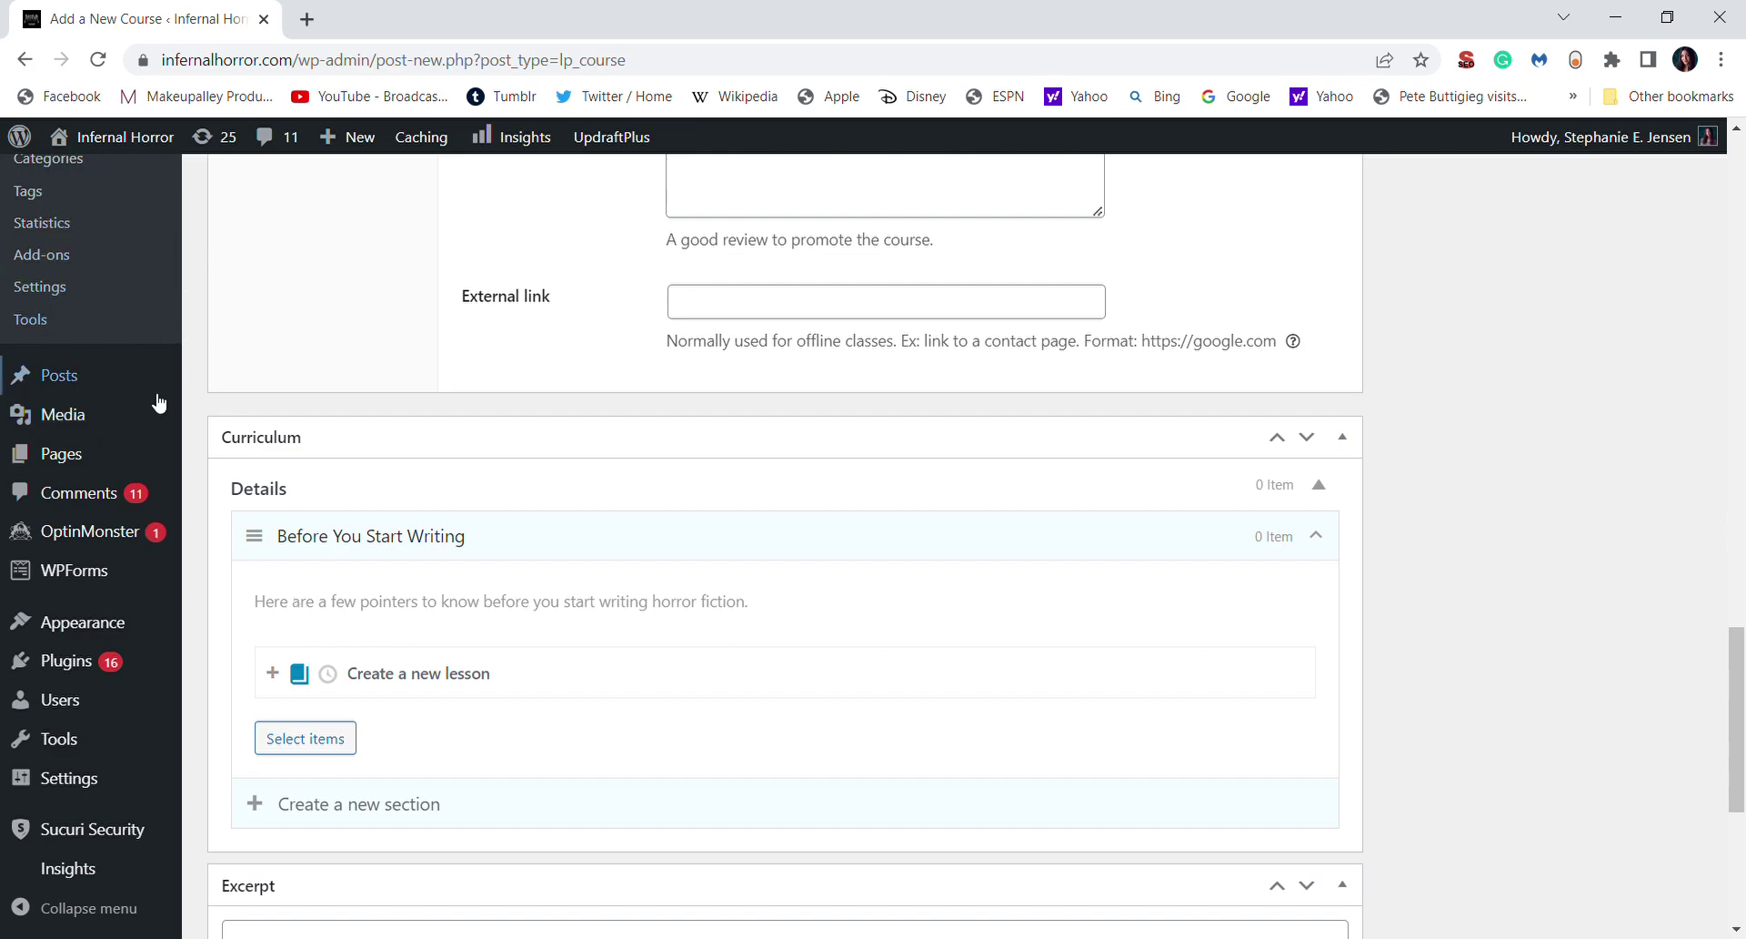
Add a lesson titled "Different Horror Sub-Genres" to the "Before You Start Writing" section
{"action": "mouse_move", "coordinate": [345, 137]}
{"action": "type", "text": "D"}
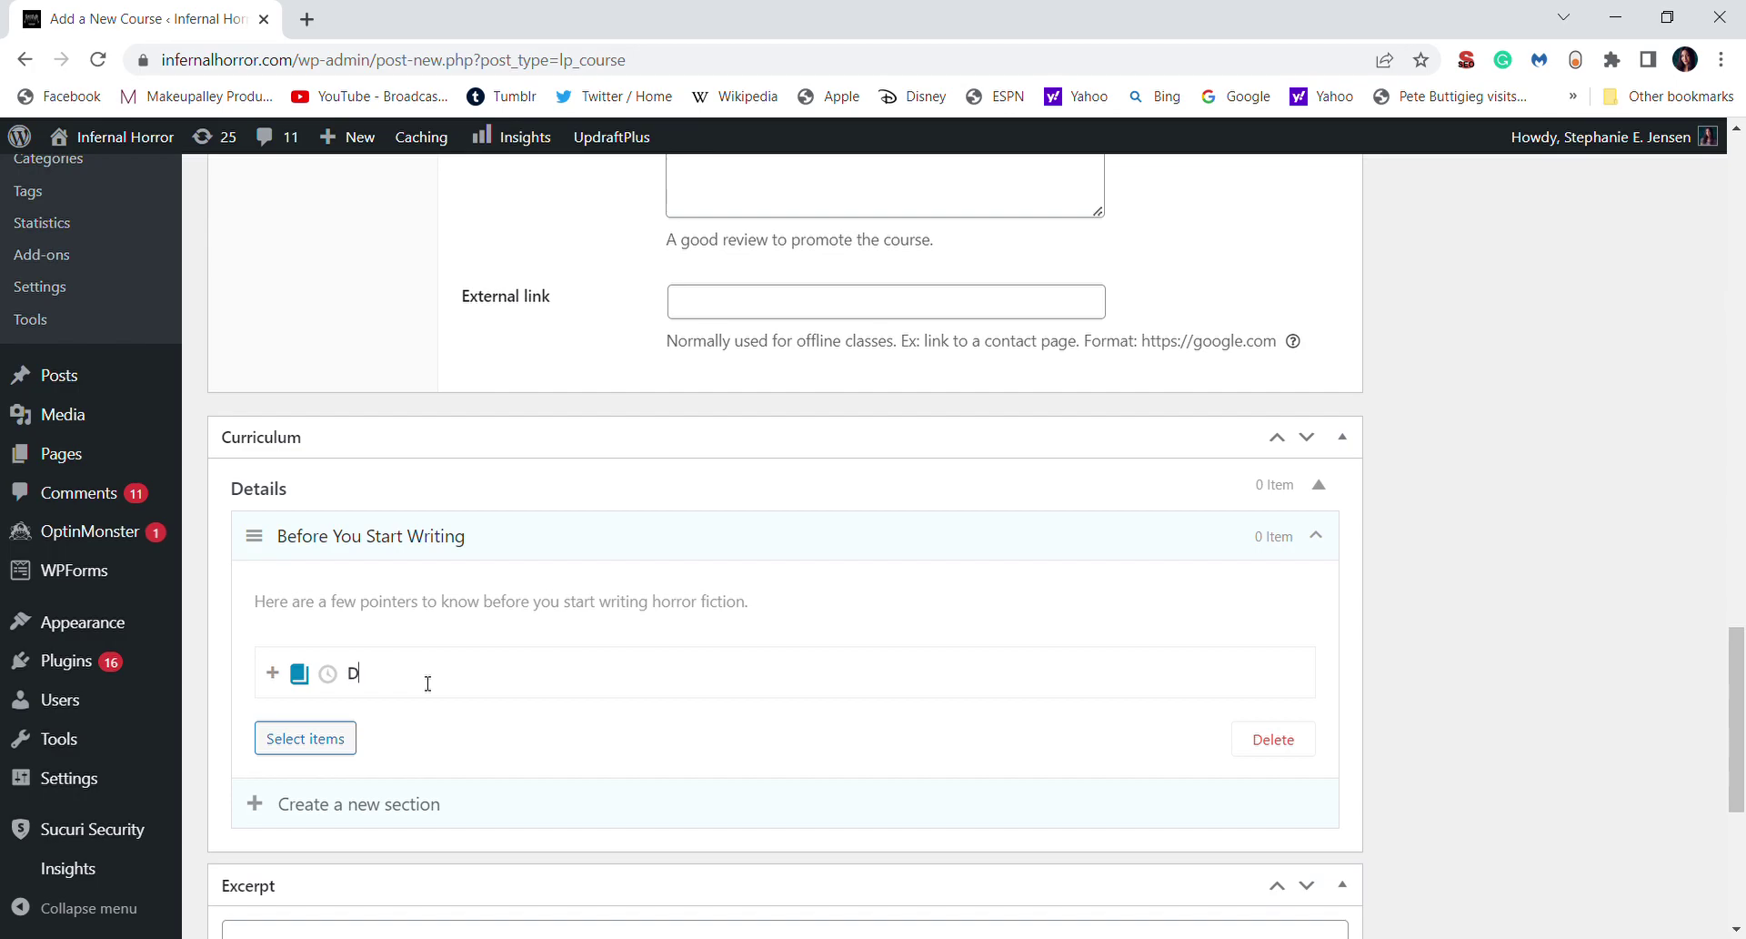
{"action": "type", "text": "ifferent Horror Sub0Ge"}
{"action": "key", "text": "BackSpace"}
{"action": "key", "text": "BackSpace"}
{"action": "key", "text": "BackSpace"}
{"action": "type", "text": "-Genres"}
{"action": "key", "text": "Return"}
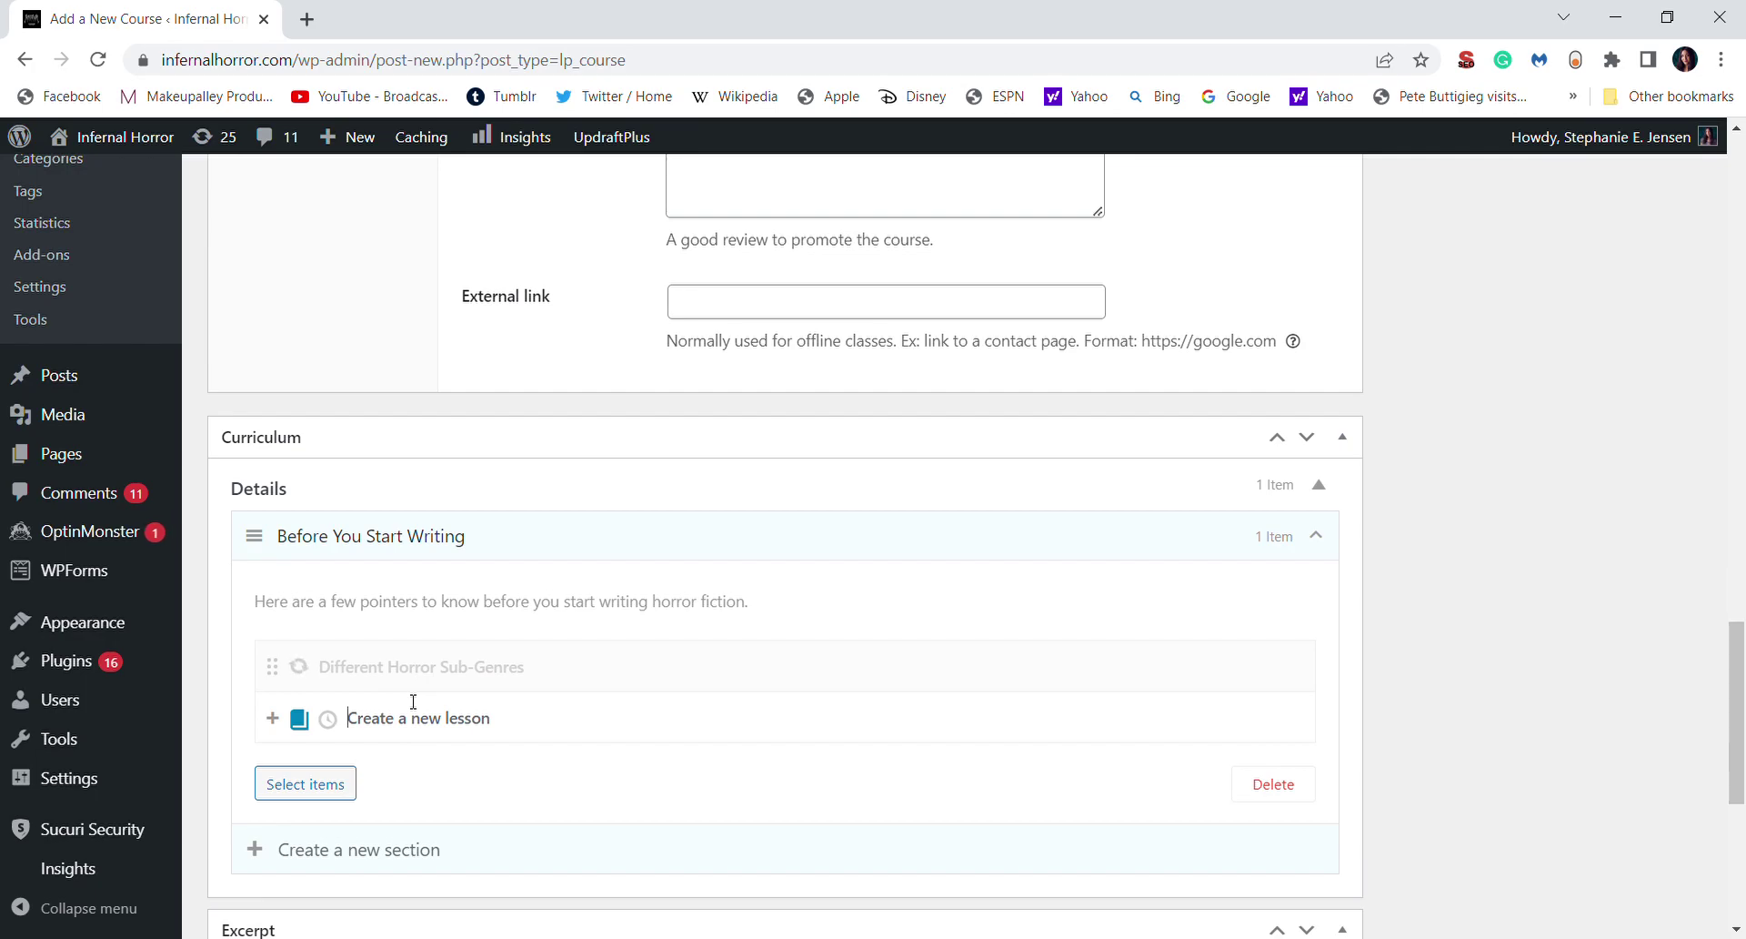
{"action": "type", "text": "Kill Your Dar"}
{"action": "key", "text": "BackSpace"}
{"action": "key", "text": "BackSpace"}
{"action": "key", "text": "BackSpace"}
{"action": "key", "text": "BackSpace"}
{"action": "key", "text": "BackSpace"}
{"action": "key", "text": "BackSpace"}
{"action": "key", "text": "BackSpace"}
{"action": "key", "text": "BackSpace"}
{"action": "key", "text": "BackSpace"}
{"action": "key", "text": "BackSpace"}
{"action": "key", "text": "BackSpace"}
Add a second lesson titled "To Outline or Not to Outline" to the section and open it for editing
{"action": "type", "text": "To Outline or Not to Outline"}
{"action": "key", "text": "Return"}
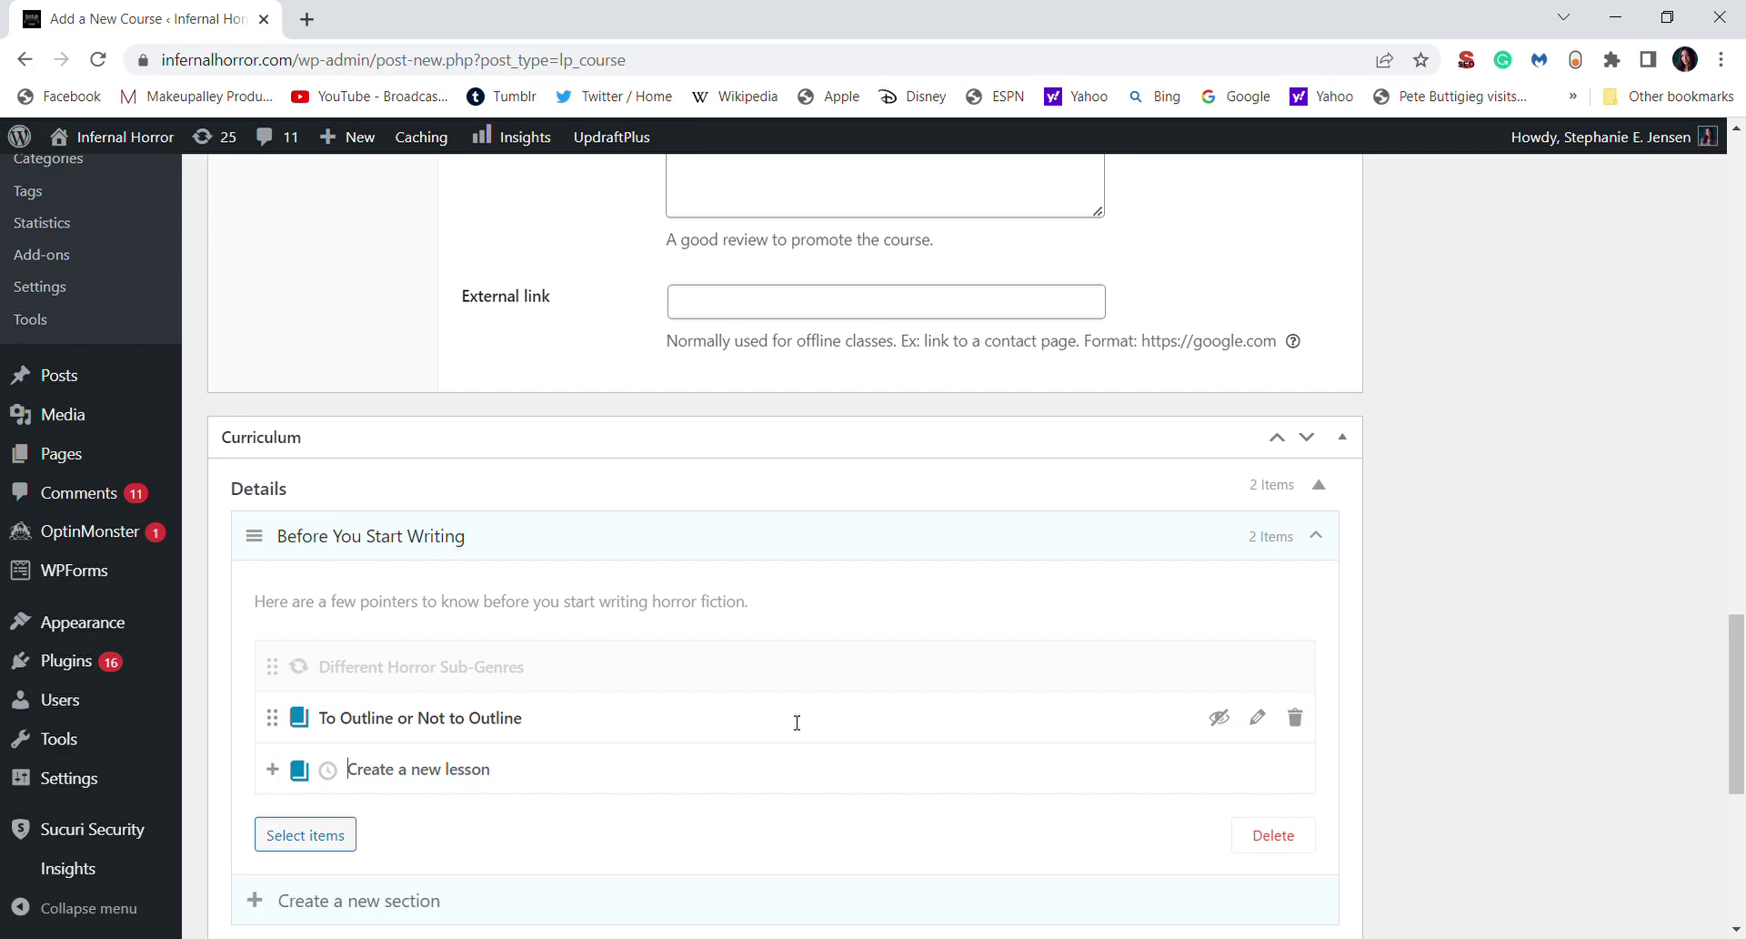
{"action": "left_click", "coordinate": [1258, 717]}
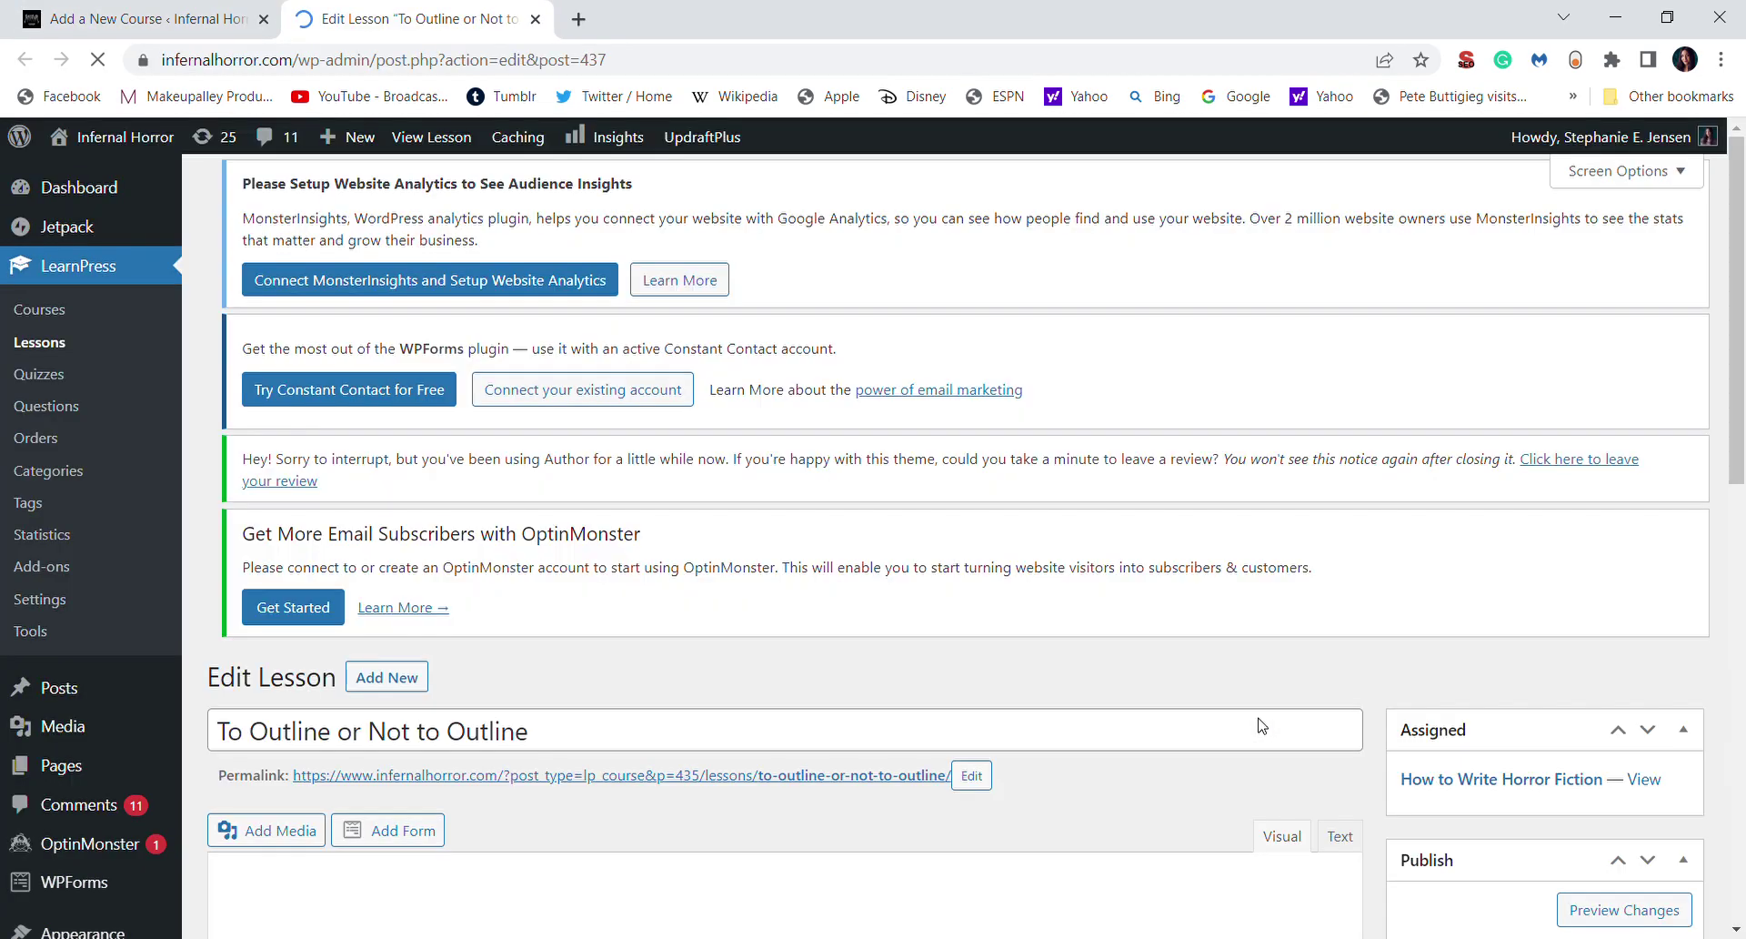
Begin the lesson's content with the sentence "Some writers outline and others don't."
{"action": "scroll", "coordinate": [1723, 619], "scroll_direction": "down", "scroll_amount": 6}
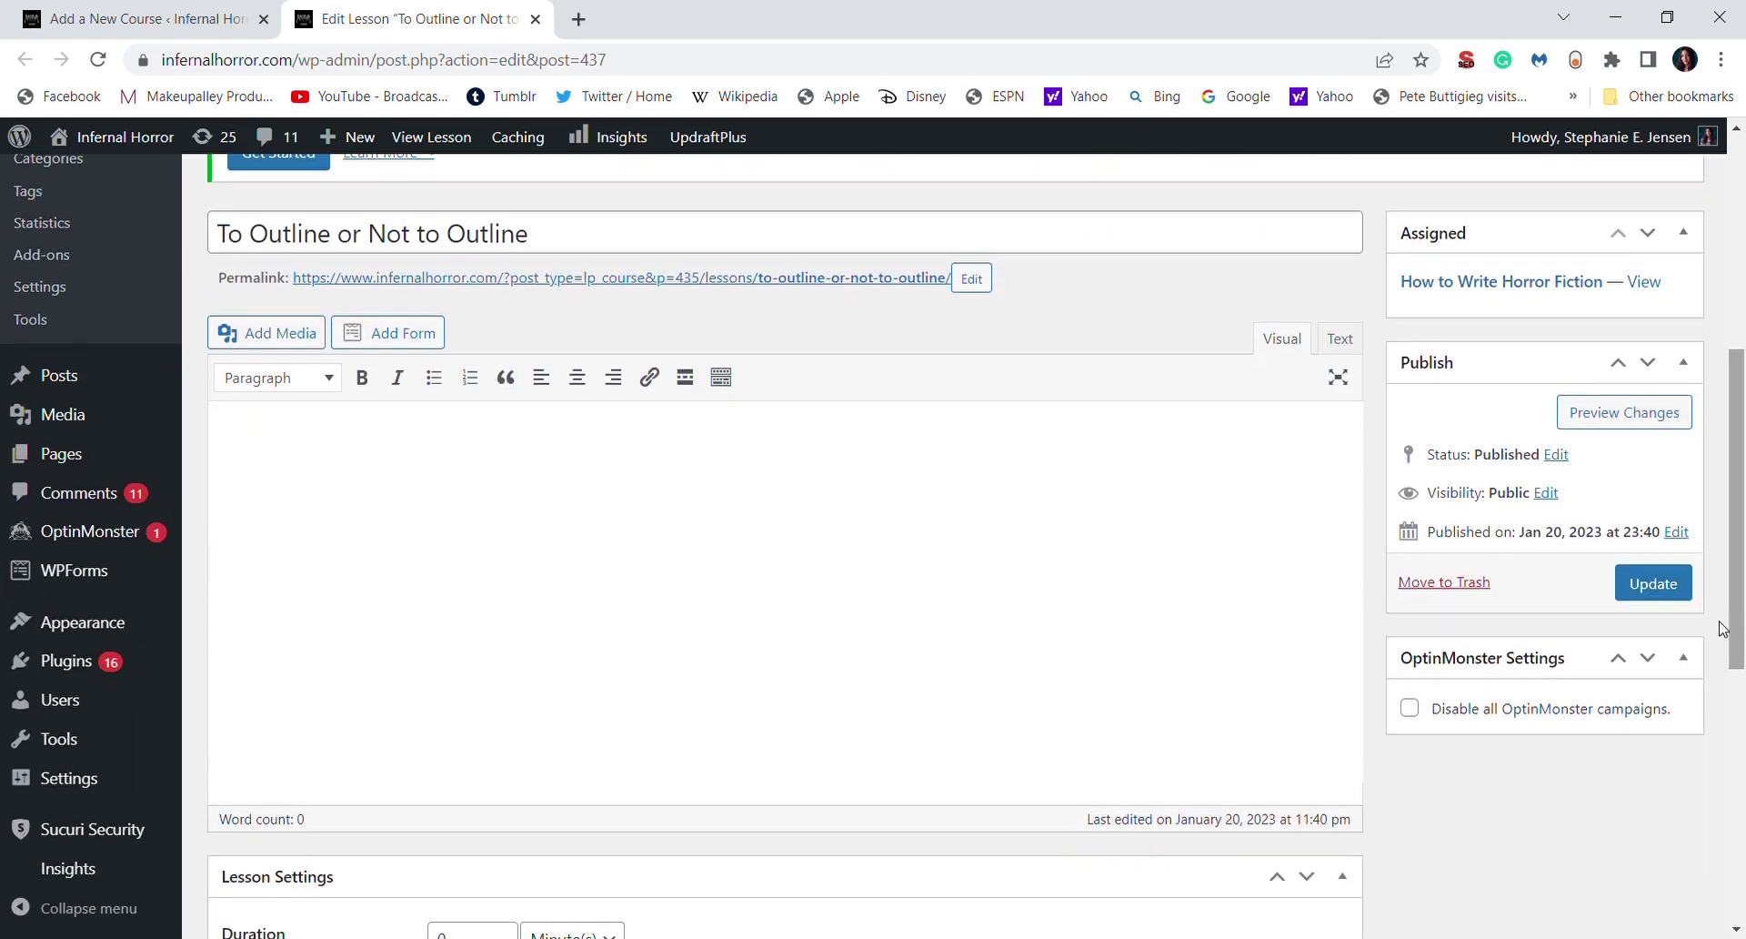
{"action": "left_click", "coordinate": [654, 468]}
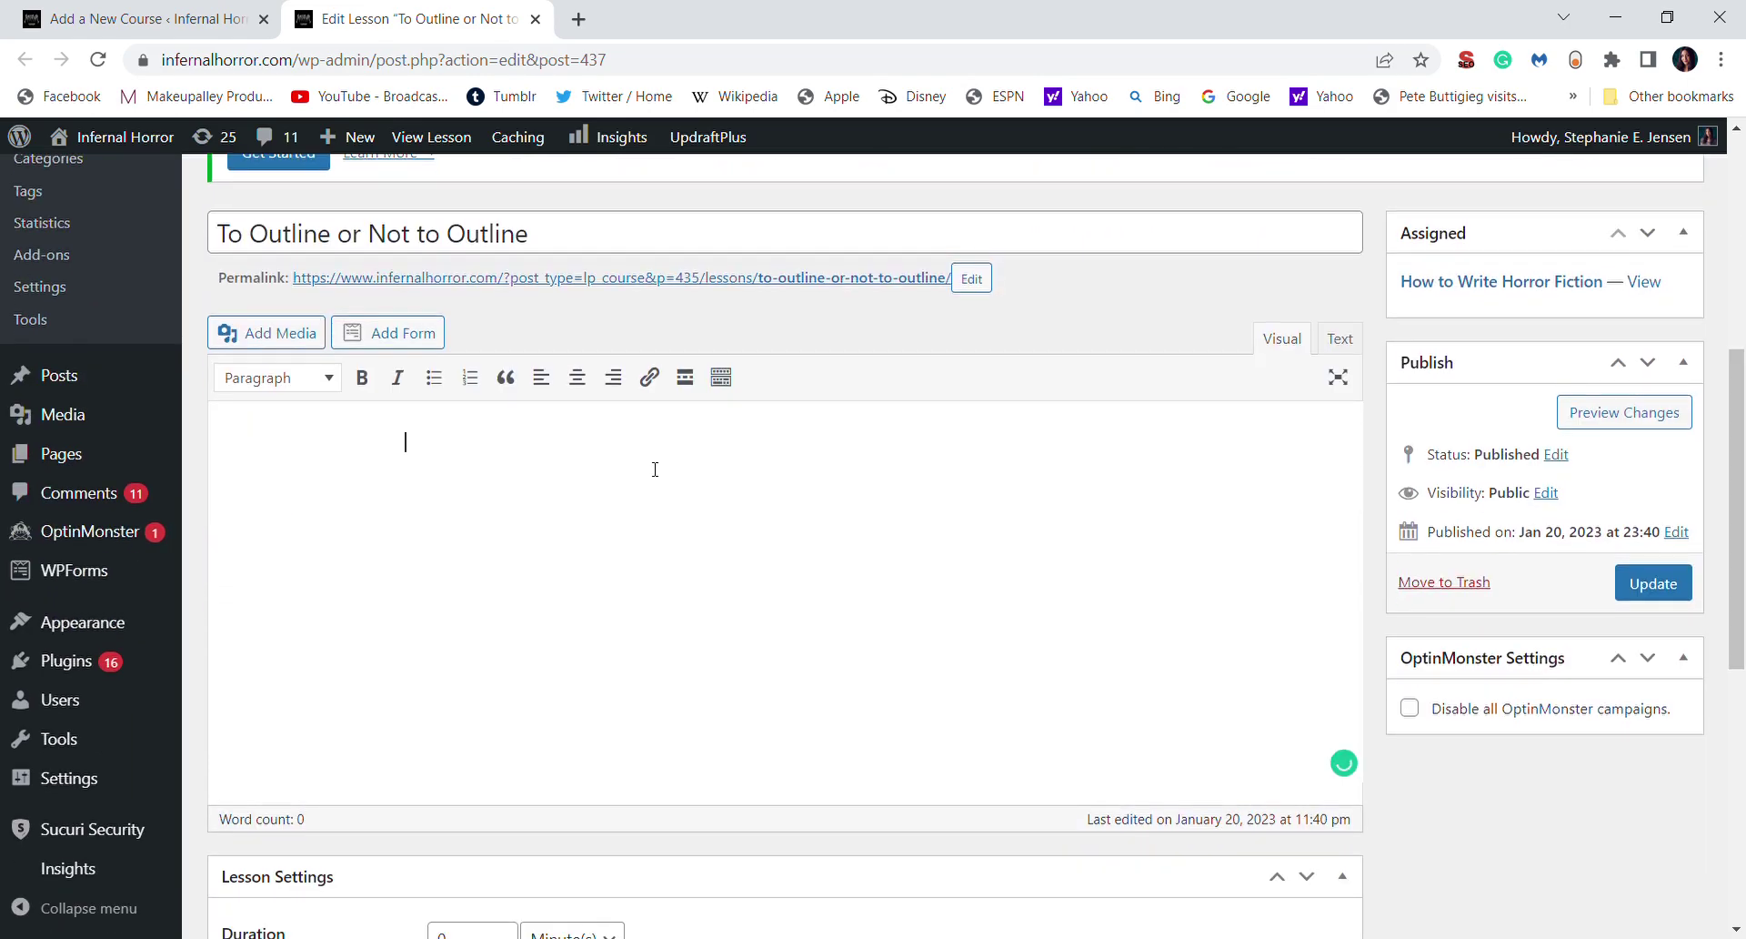
{"action": "type", "text": "Some writers outline and othe"}
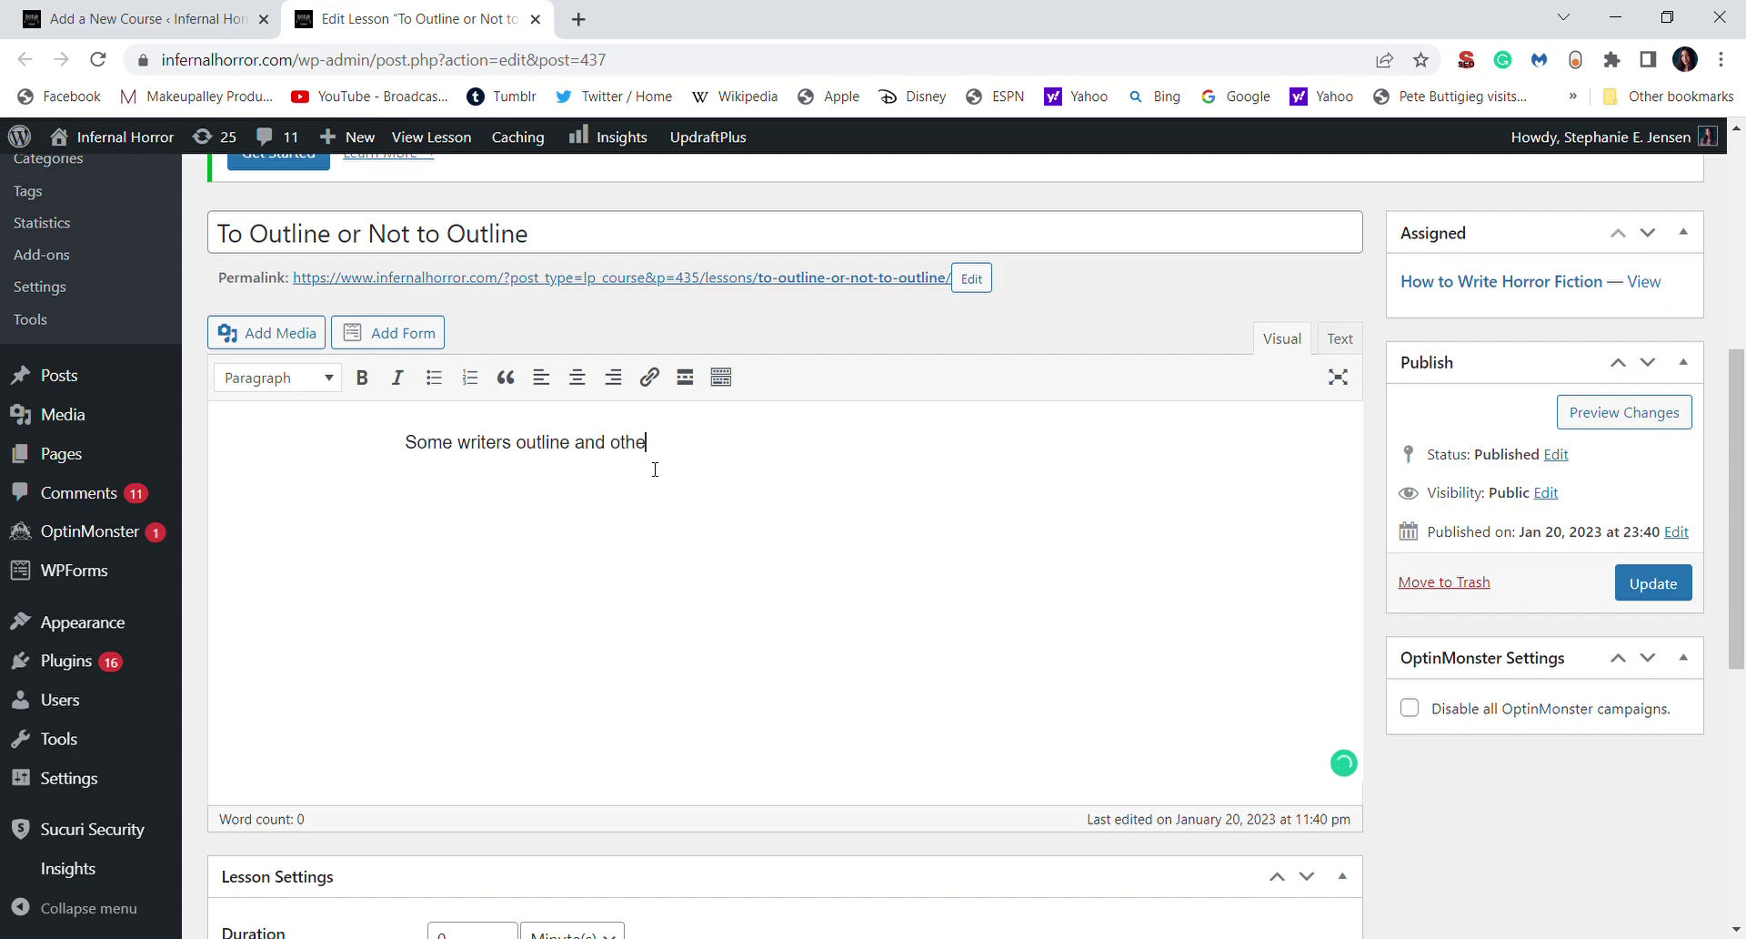
{"action": "type", "text": "rs don't. This lesson"}
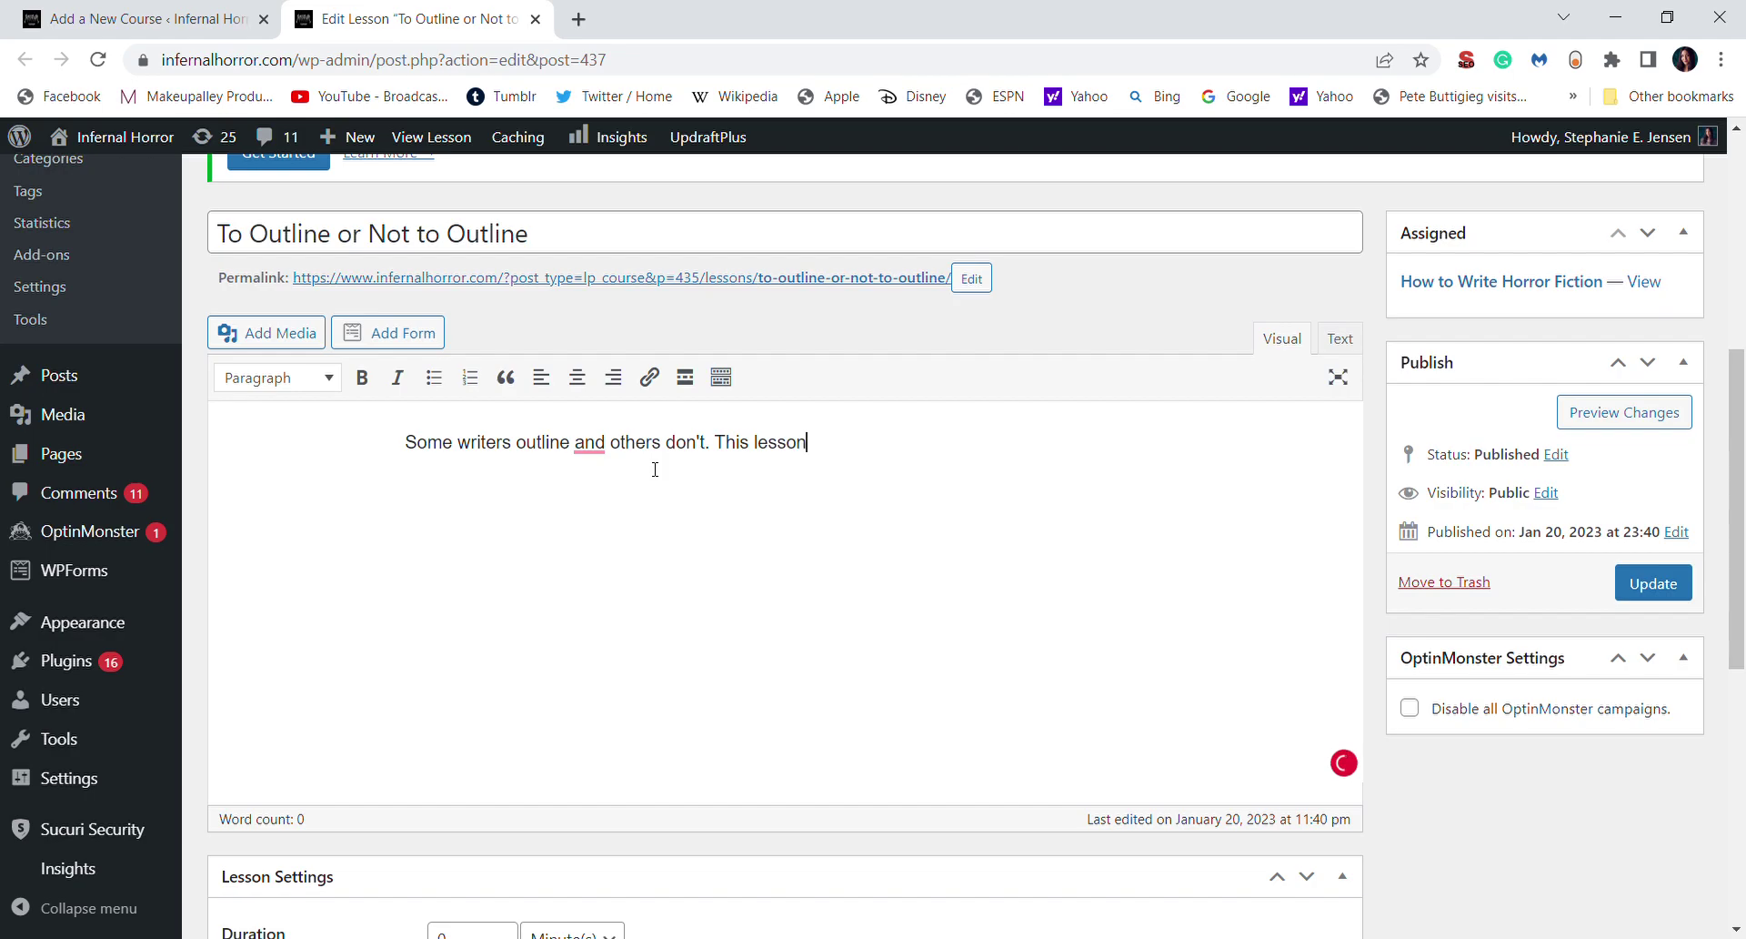
Continue the lesson with "This lesson will explain what outlining is, how to create an effective story outline, and what your outline should include."
{"action": "type", "text": " will explain what outlinin"}
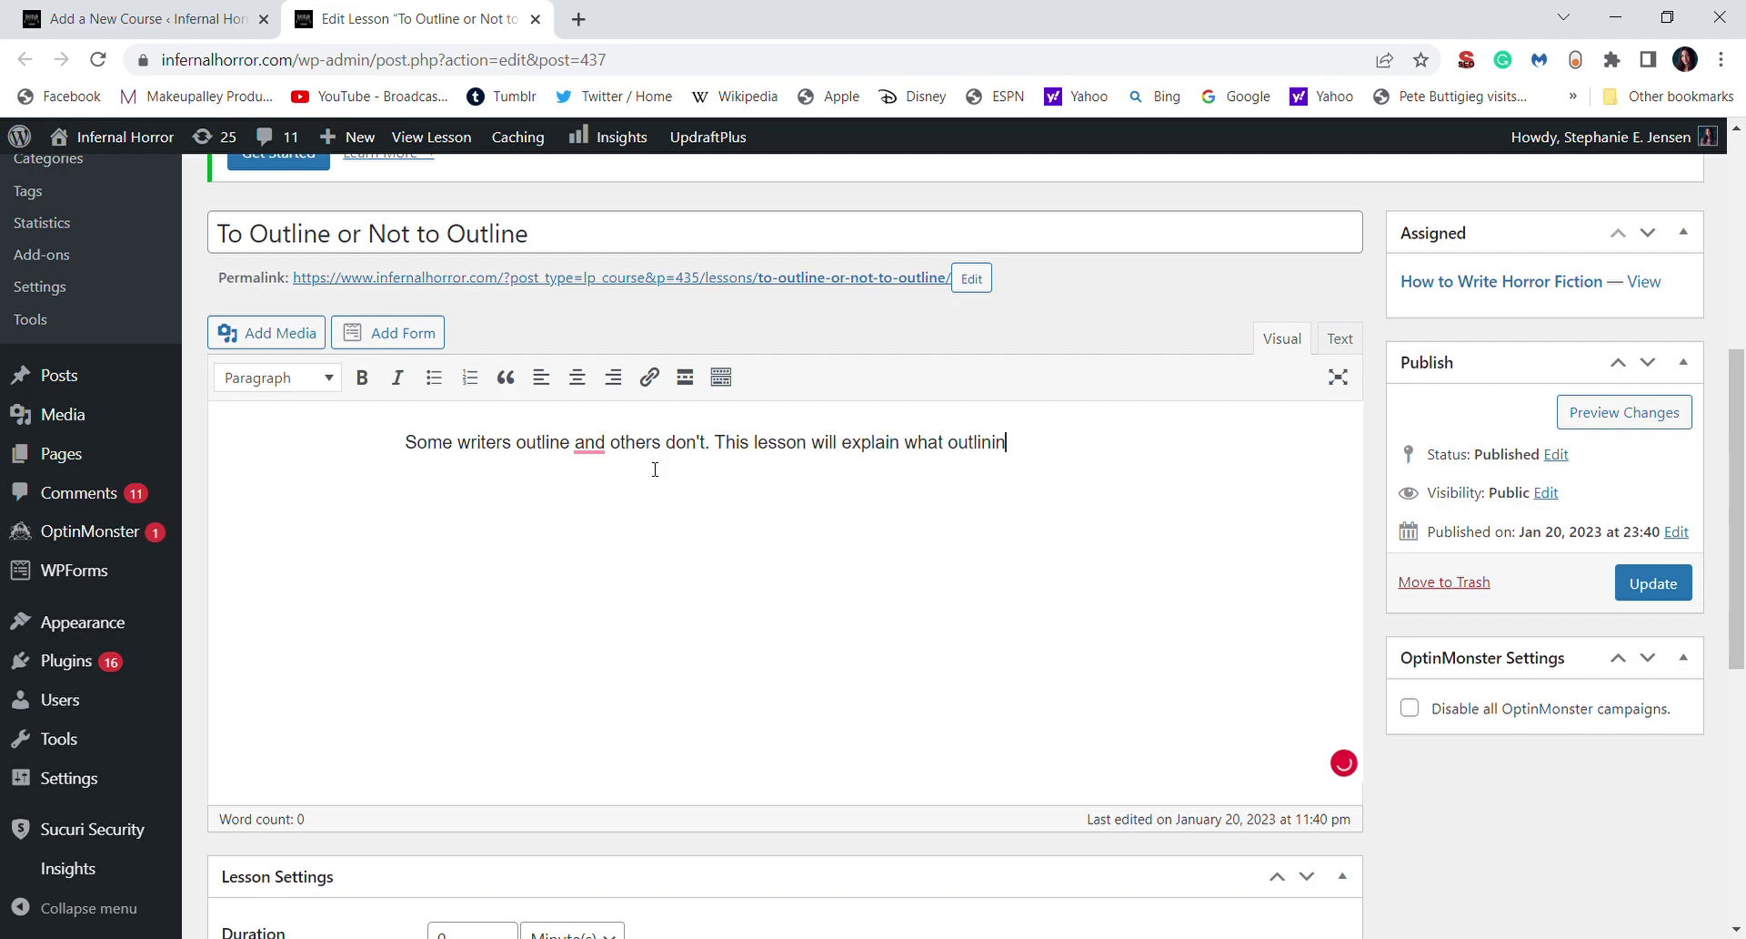
{"action": "type", "text": "g is, how to create an e"}
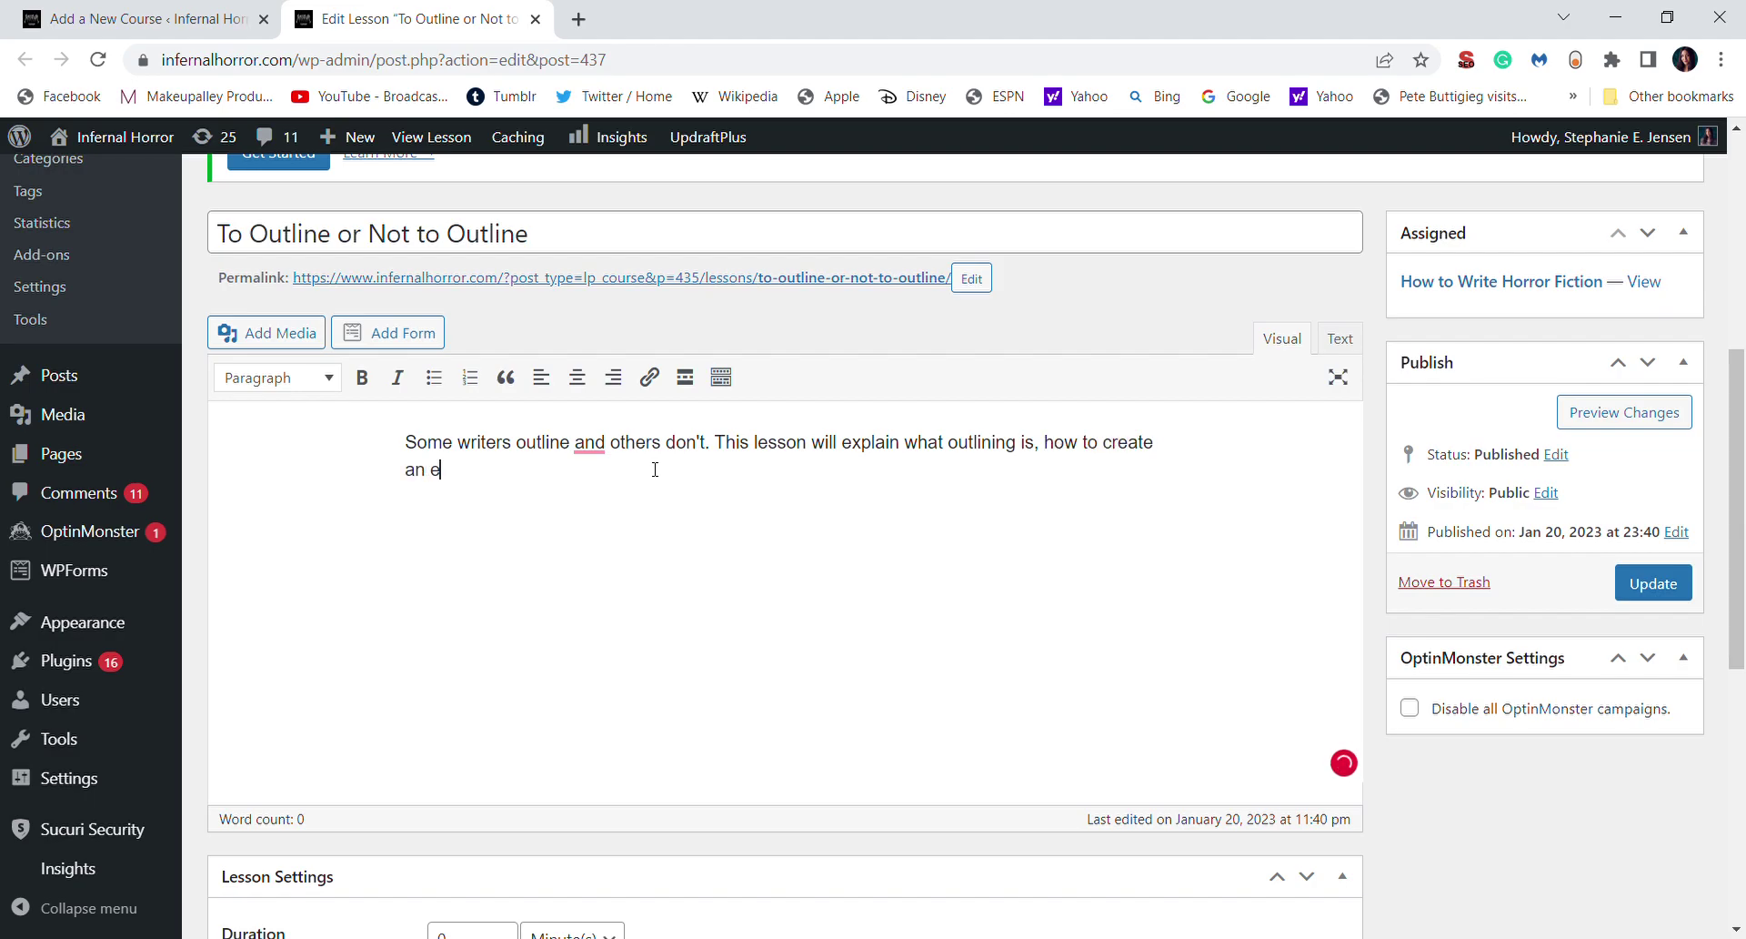
{"action": "type", "text": "ffective story outline, and wh"}
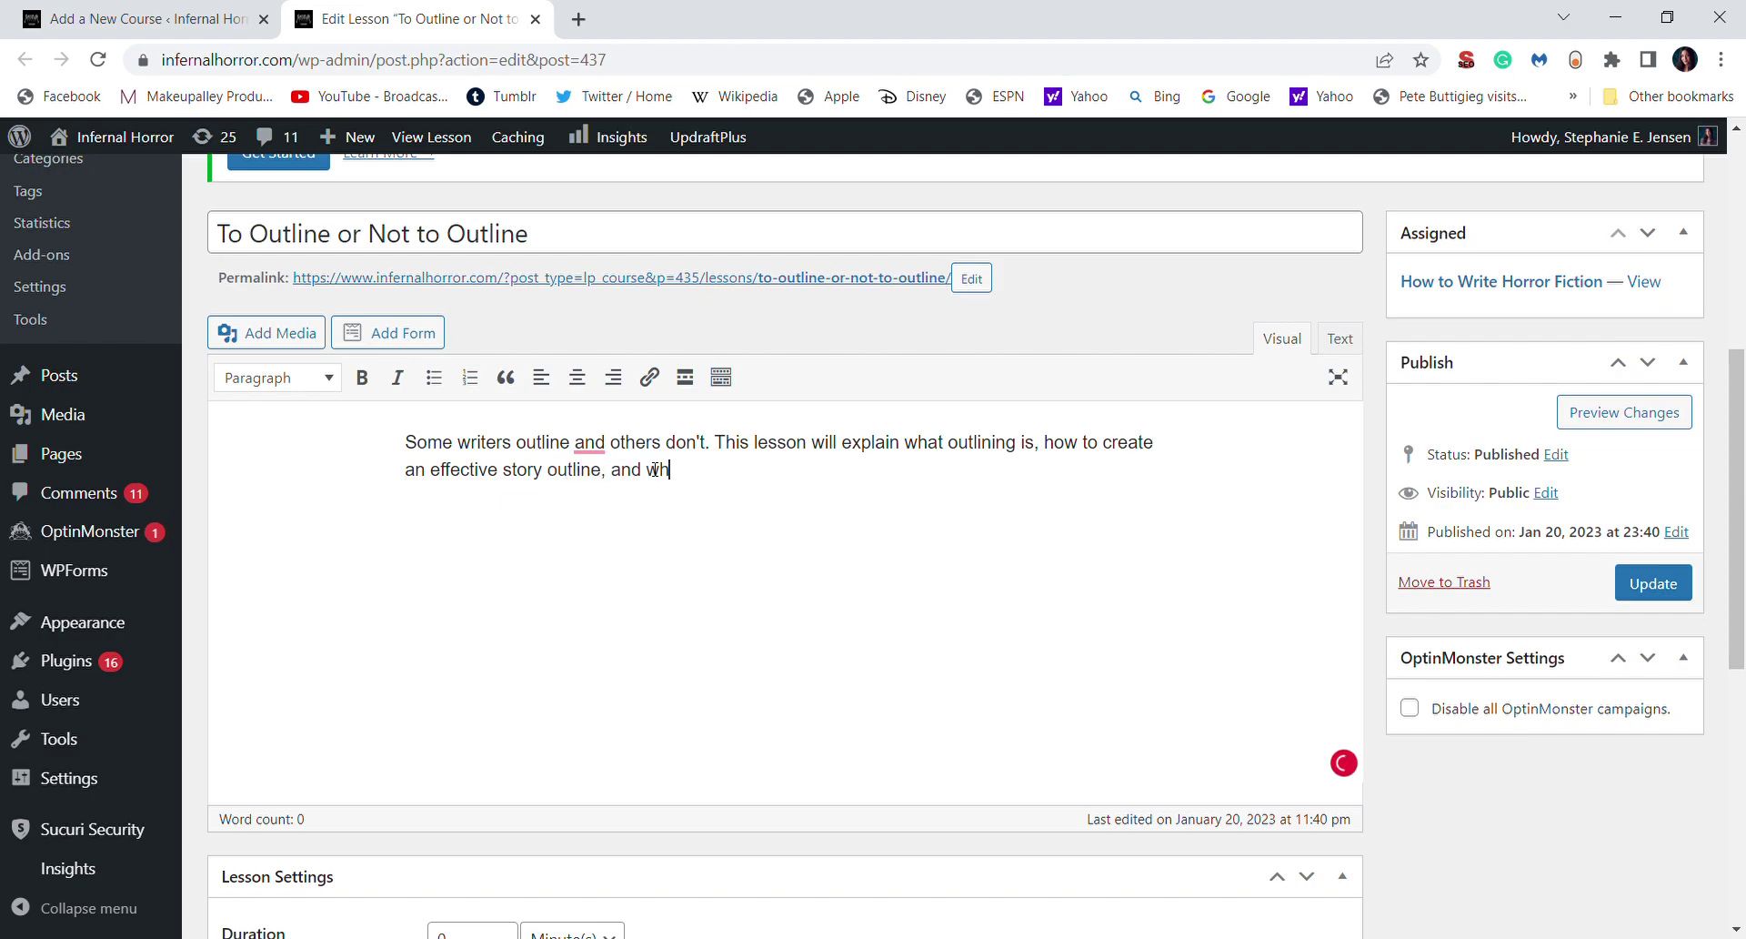
{"action": "type", "text": "at your outline sho"}
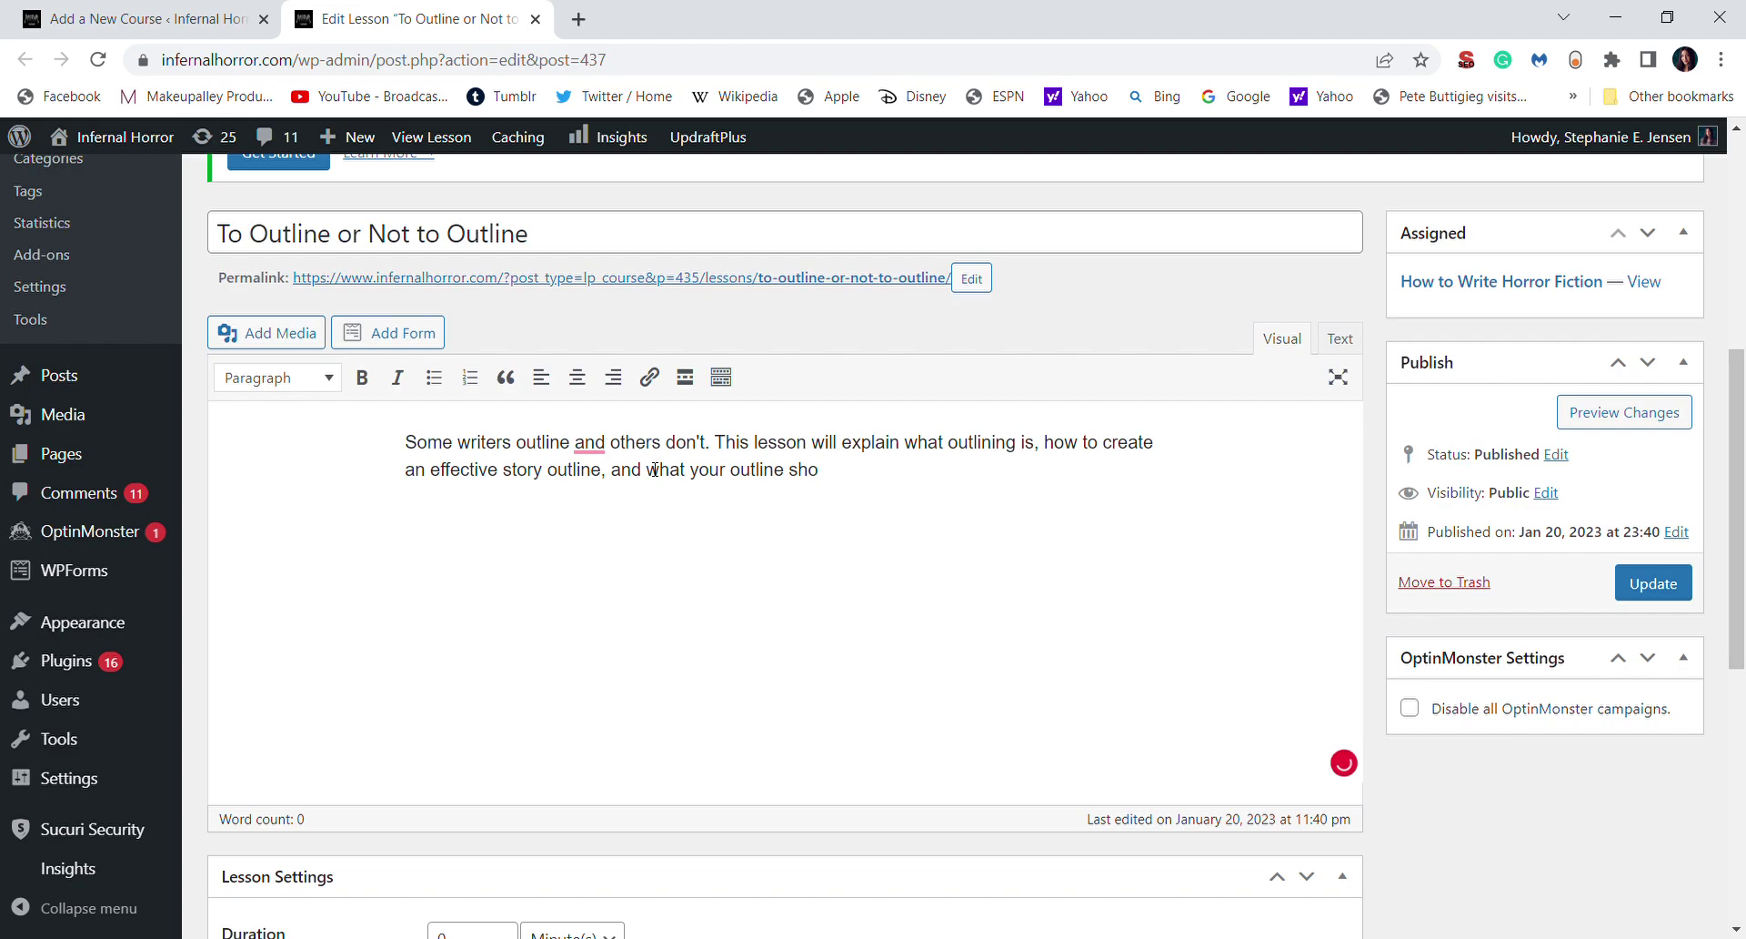
{"action": "type", "text": "u;d"}
{"action": "type", "text": "ld include. O"}
Add "Or, you can choose to not outline" to the lesson's content as a separate paragraph
{"action": "type", "text": "r, you c"}
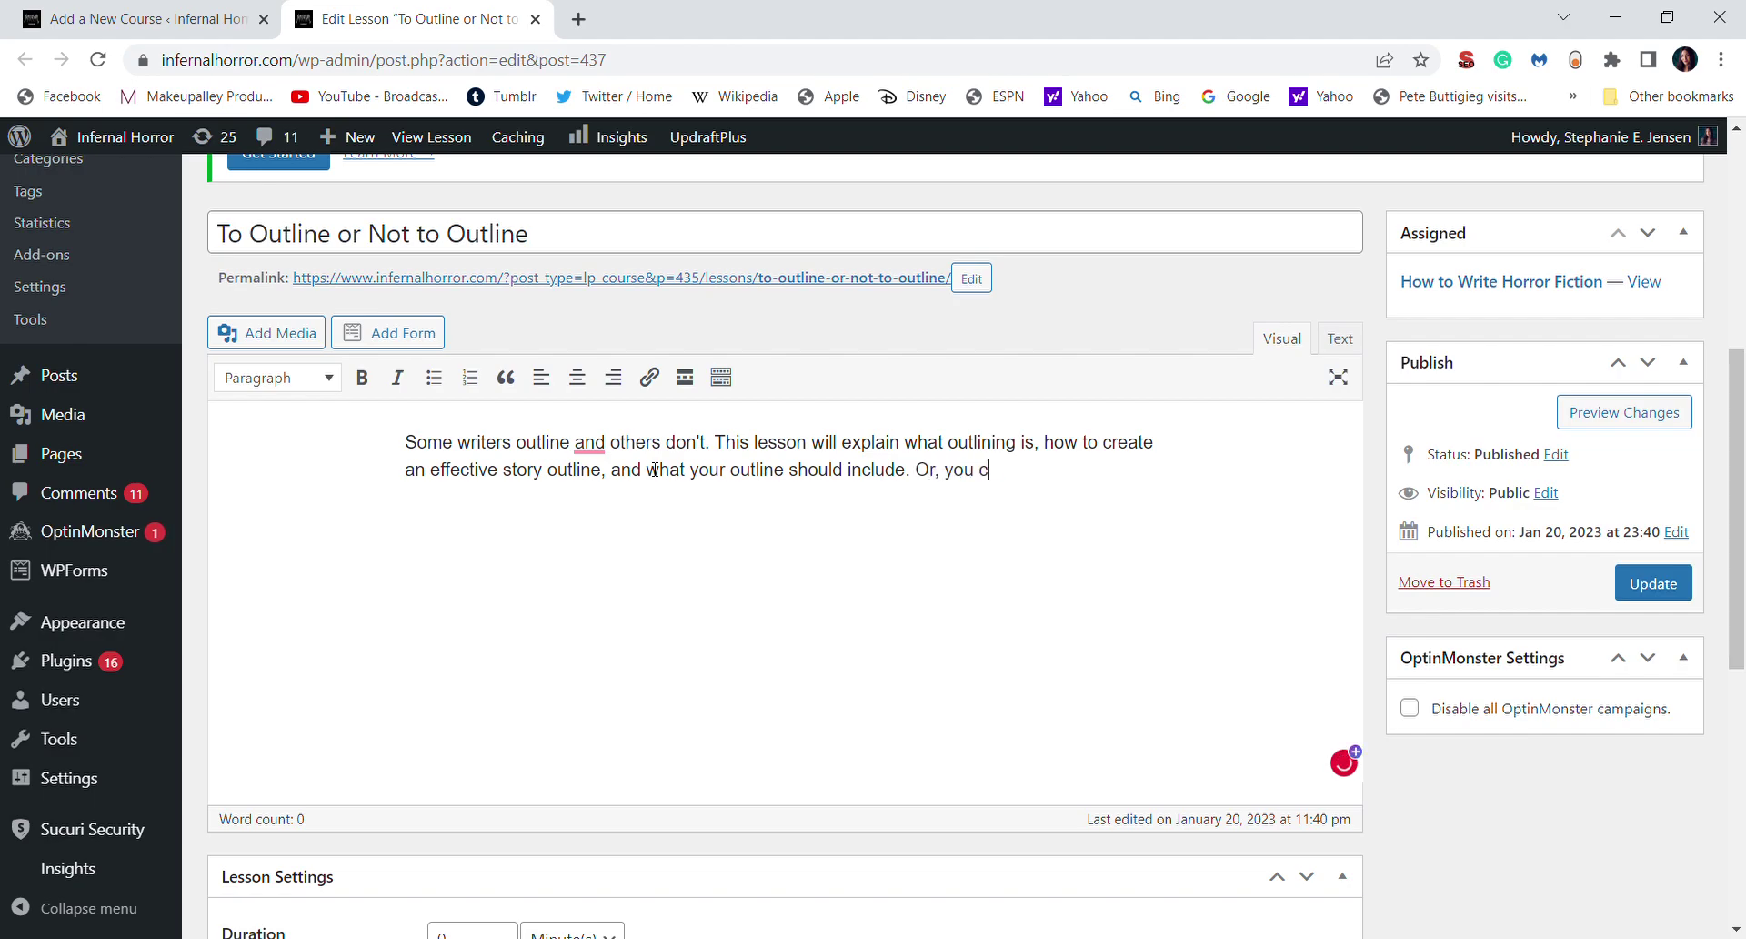
{"action": "type", "text": "an choose to not outline"}
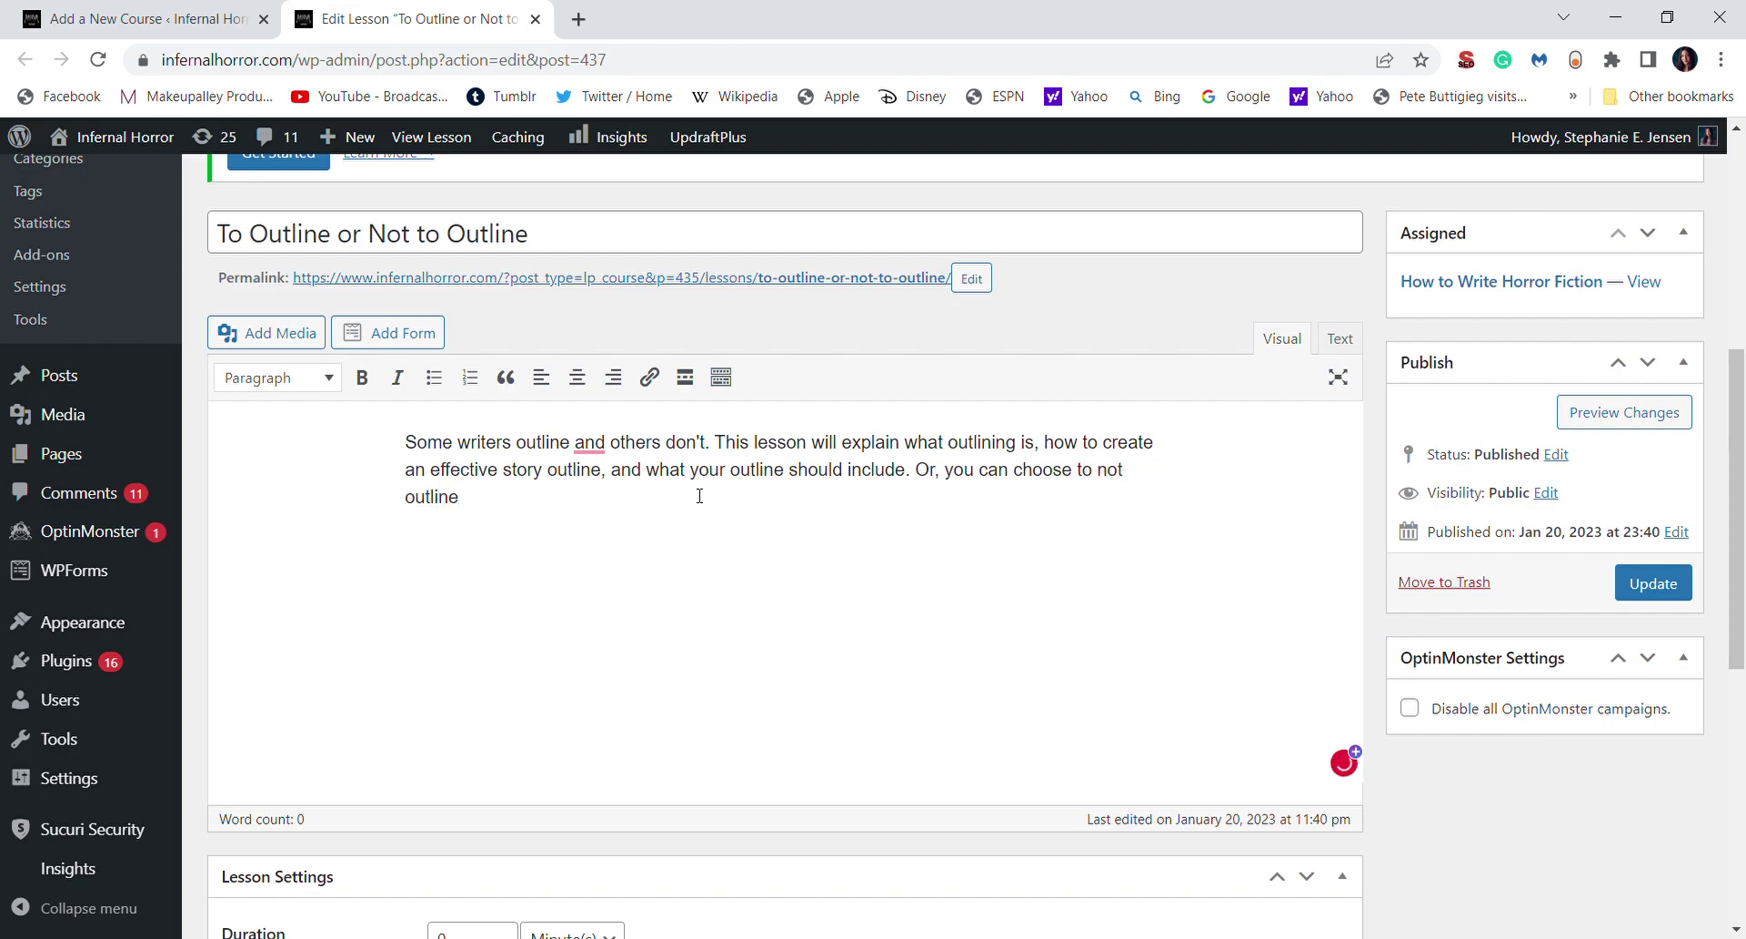
{"action": "key", "text": "Return"}
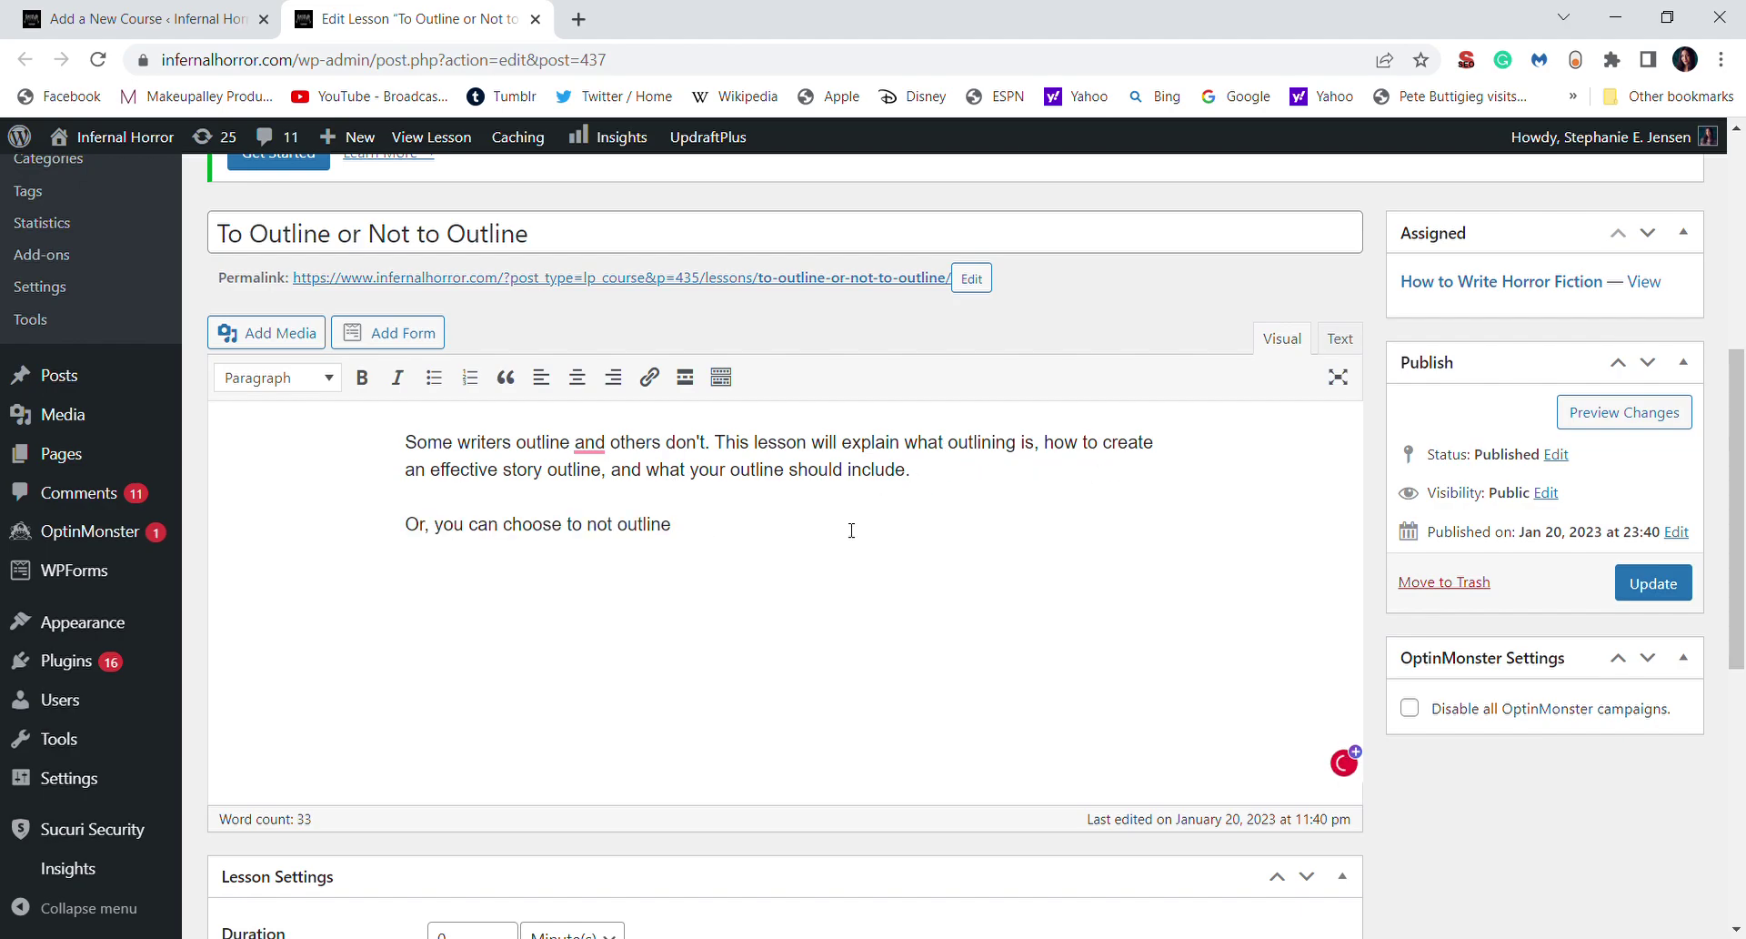
Complete the second paragraph with "and let the story flow naturally. We will also explain the pros and cons of this method."
{"action": "type", "text": "and let the story flow "}
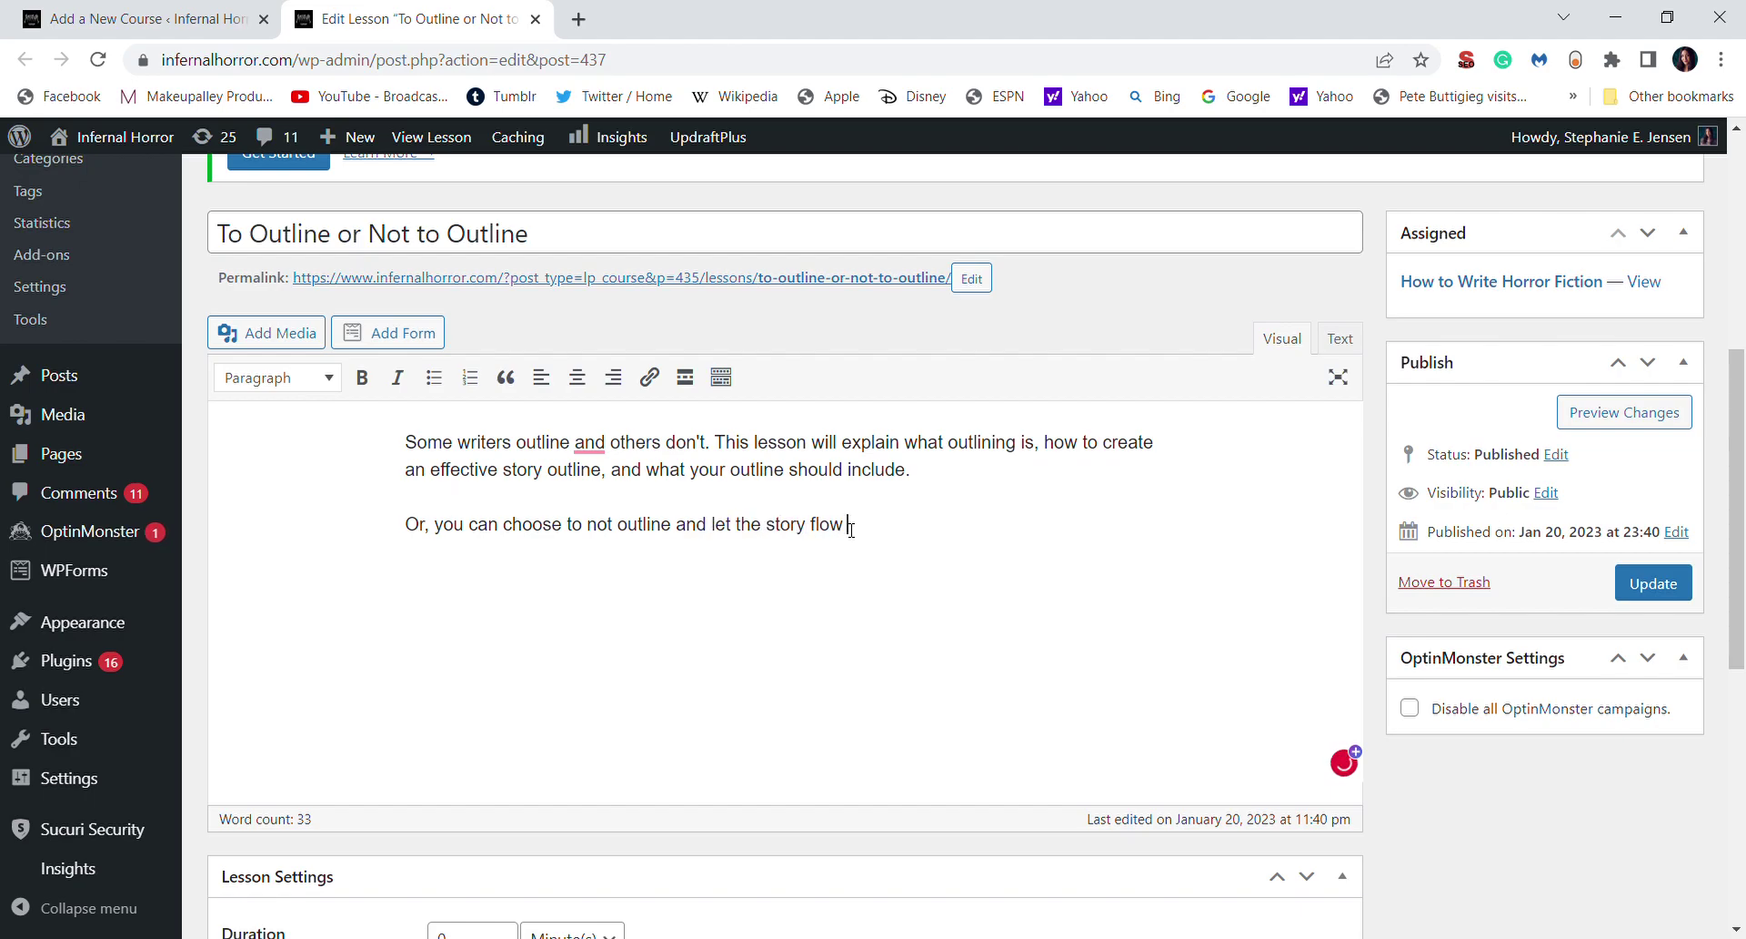
{"action": "type", "text": "naturally. We will also expl"}
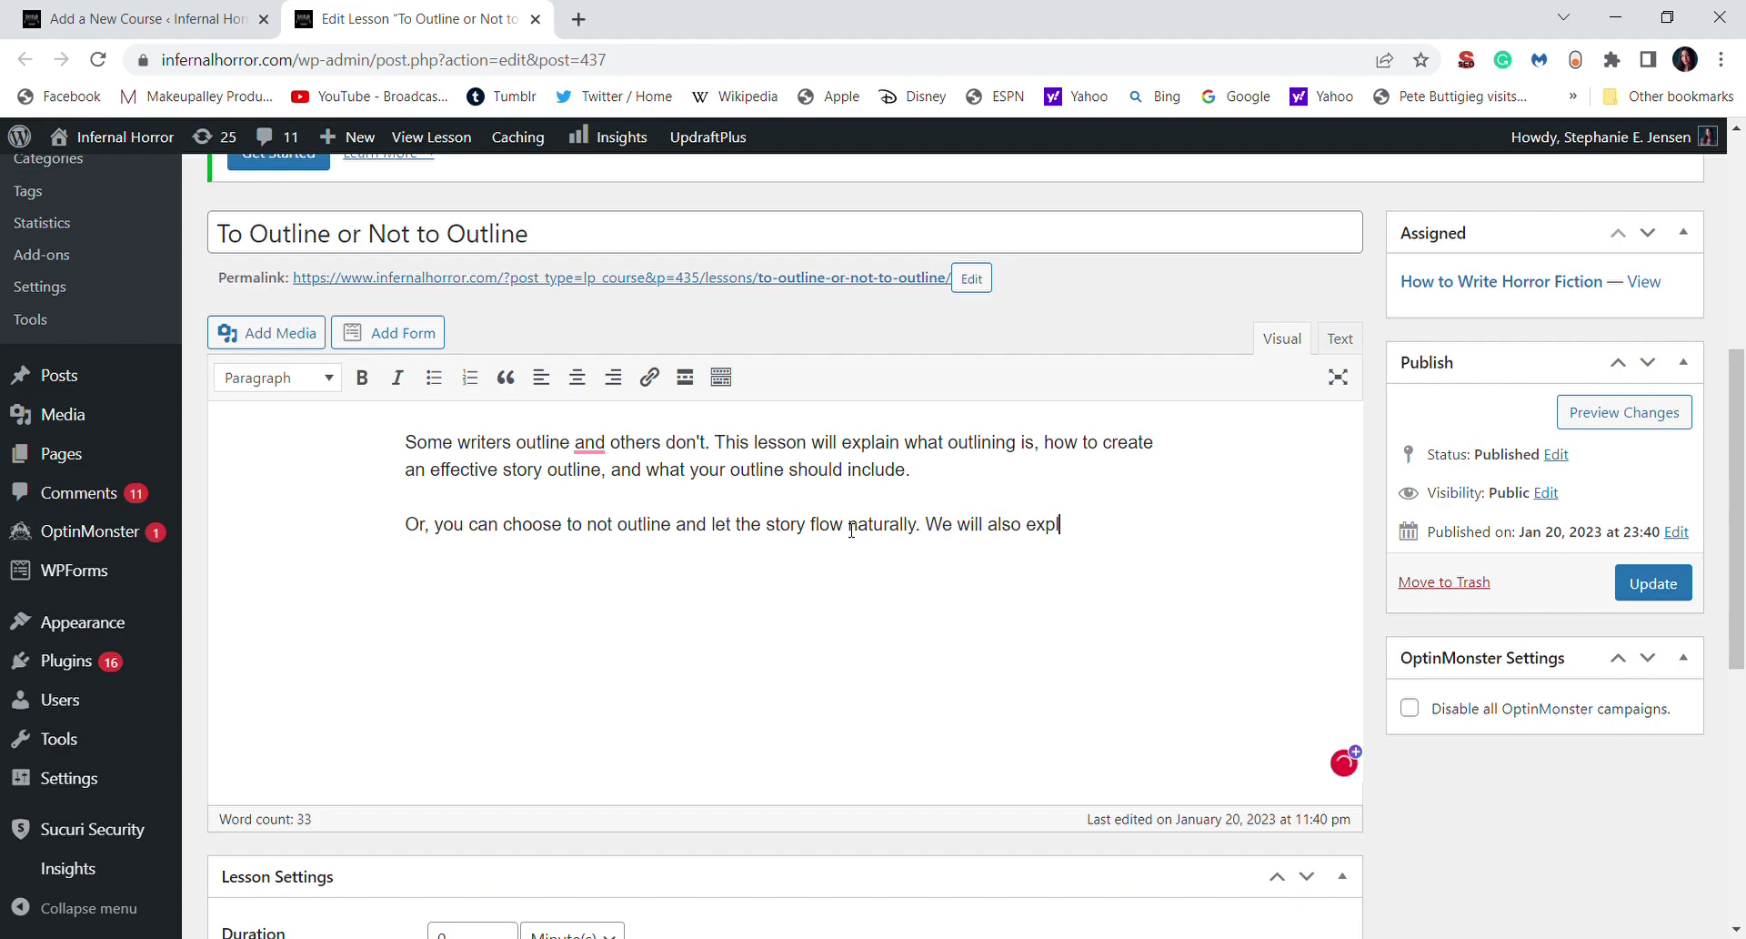
{"action": "type", "text": "ain the pros an"}
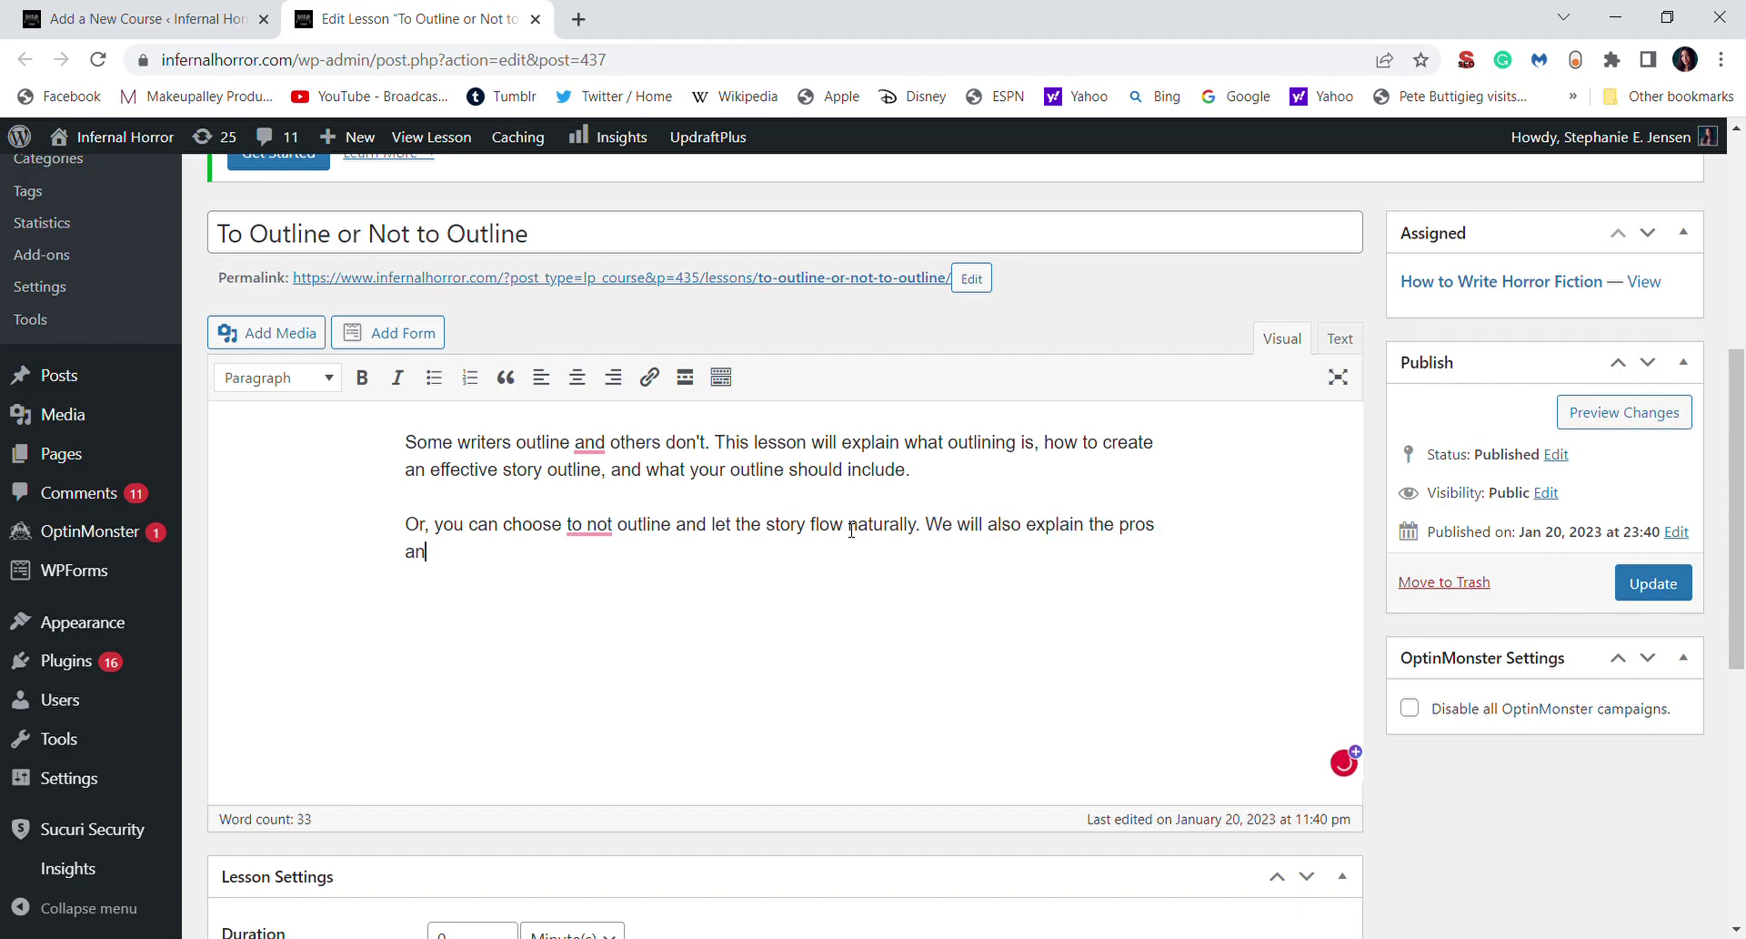
{"action": "type", "text": "d cons of this method."}
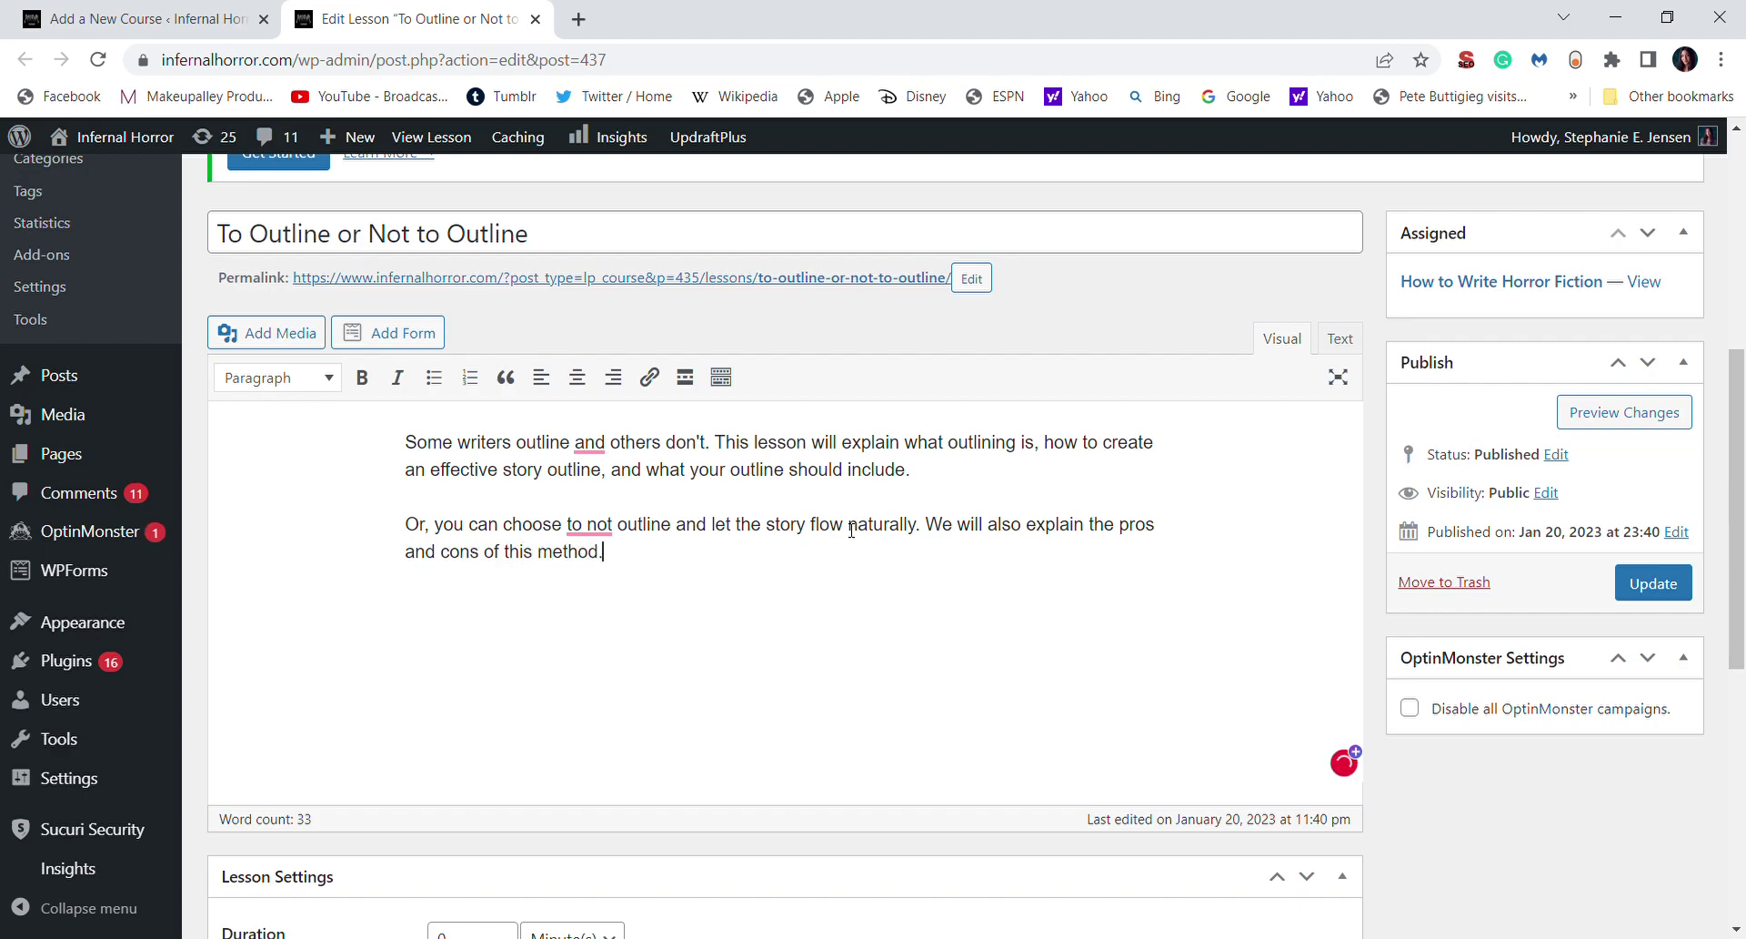
Accept the grammar corrections for the comma after "outline" and for "not to outline", and dismiss the suggestion on "what outlining is"
{"action": "mouse_move", "coordinate": [590, 443]}
{"action": "left_click", "coordinate": [596, 484]}
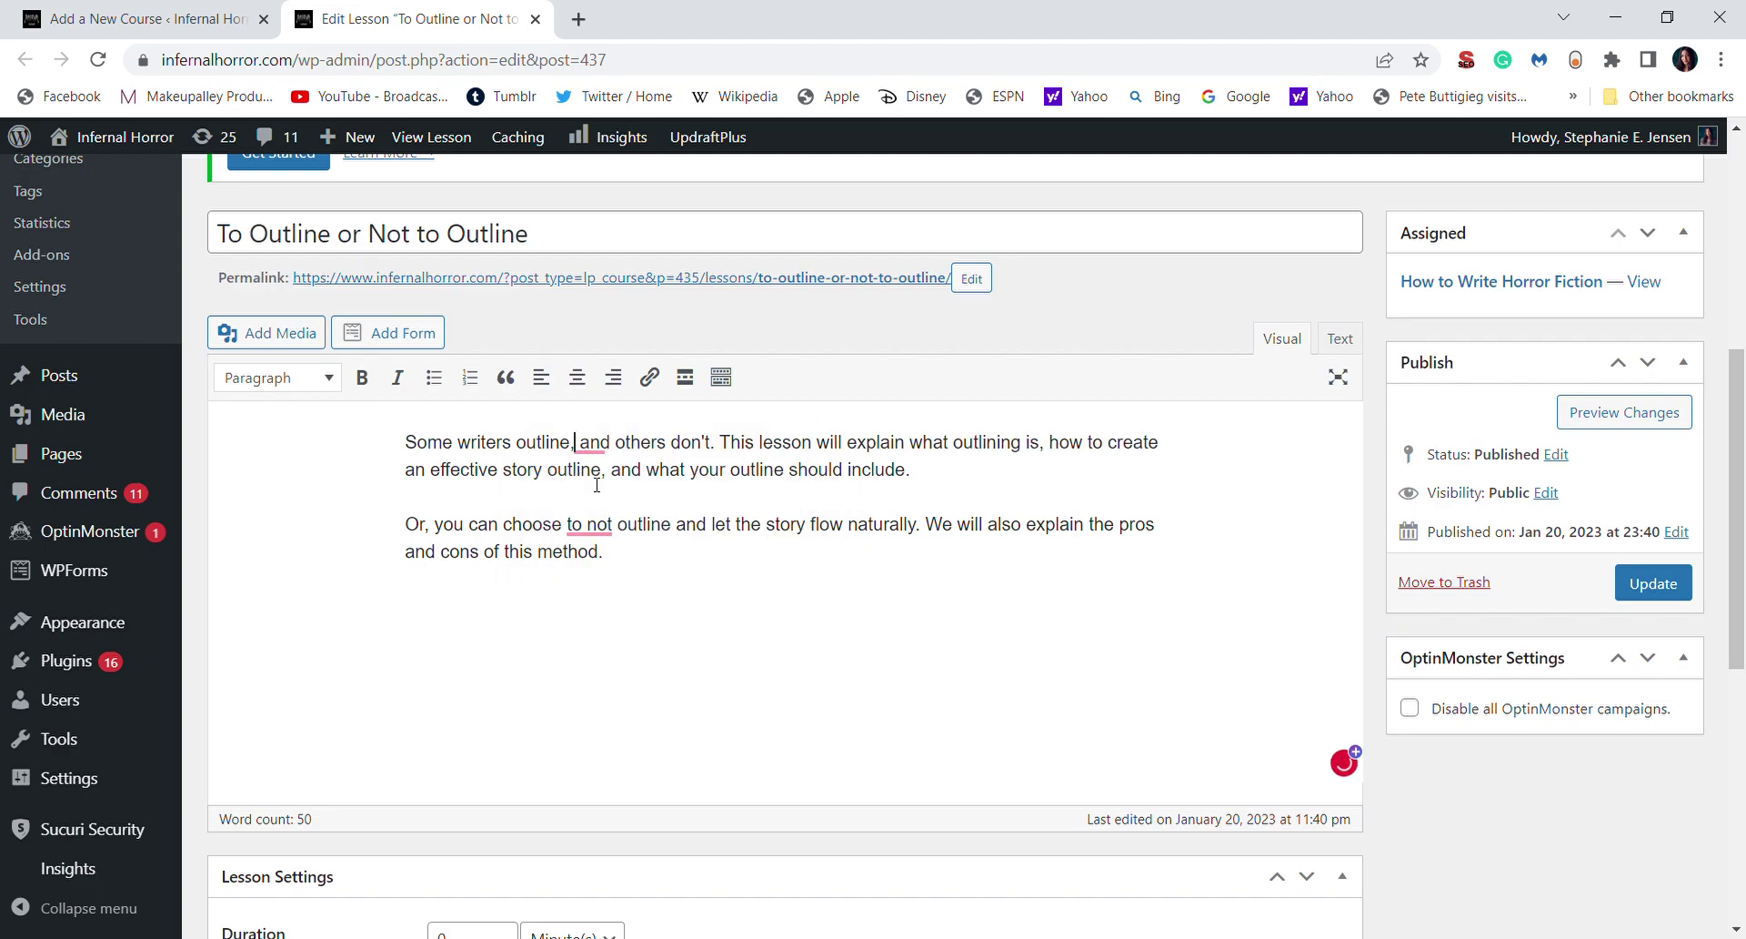
{"action": "mouse_move", "coordinate": [590, 526]}
{"action": "left_click", "coordinate": [596, 587]}
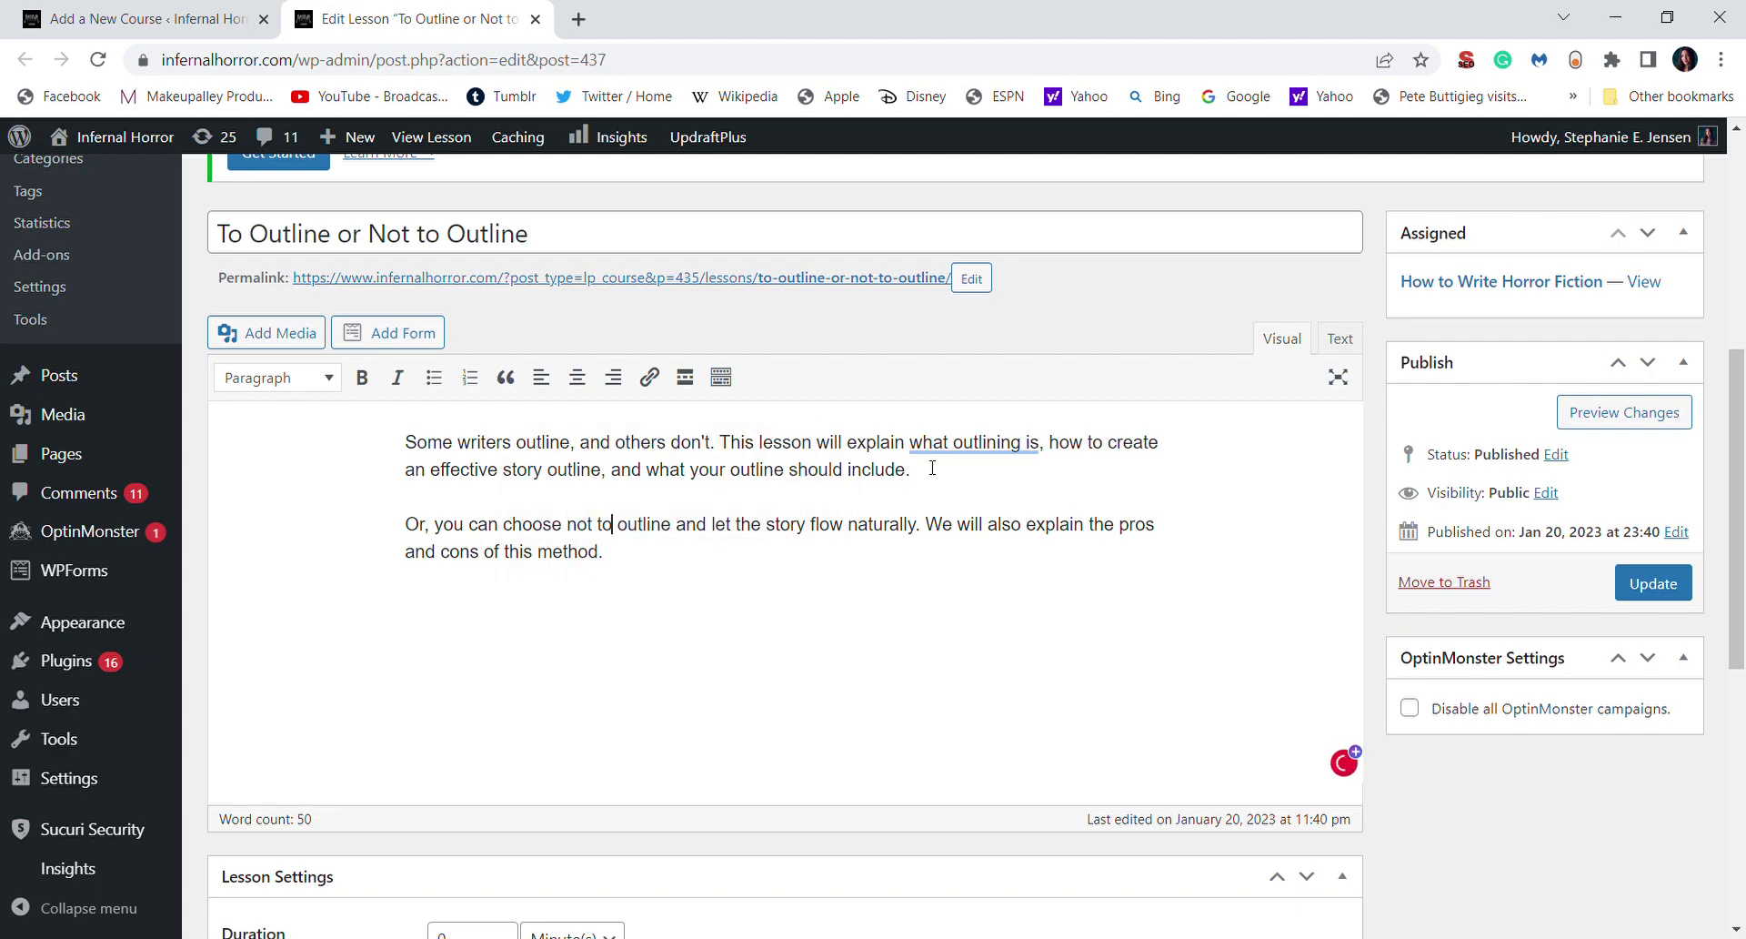
{"action": "mouse_move", "coordinate": [950, 447]}
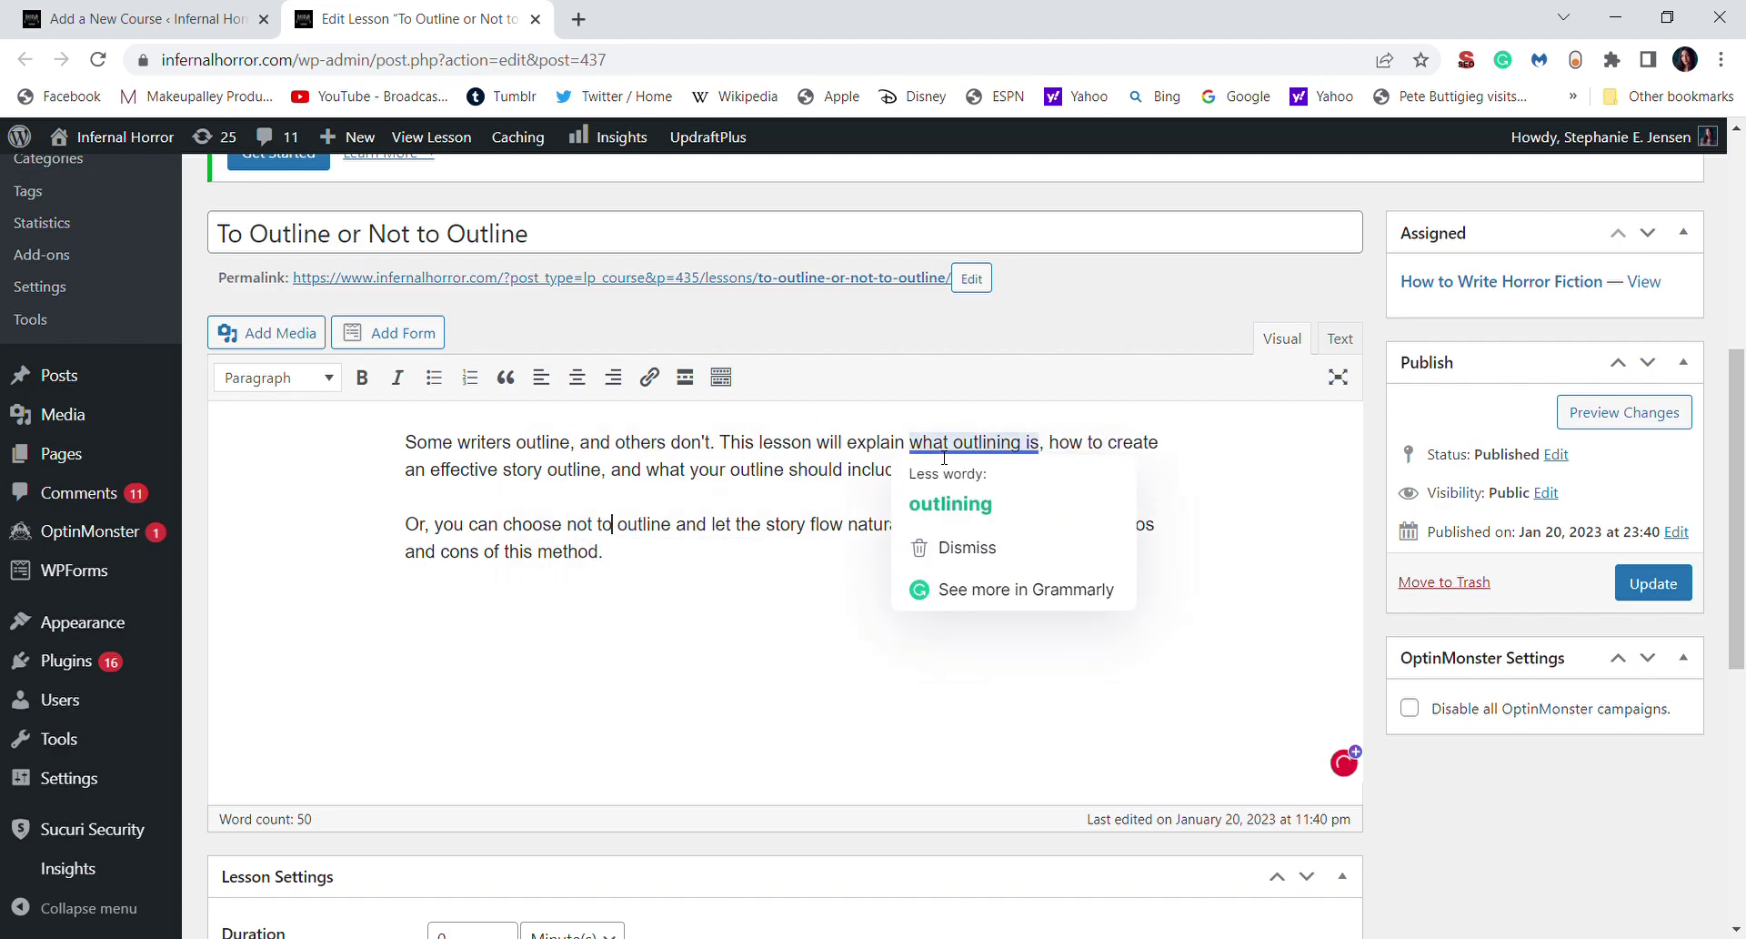
{"action": "left_click", "coordinate": [946, 549]}
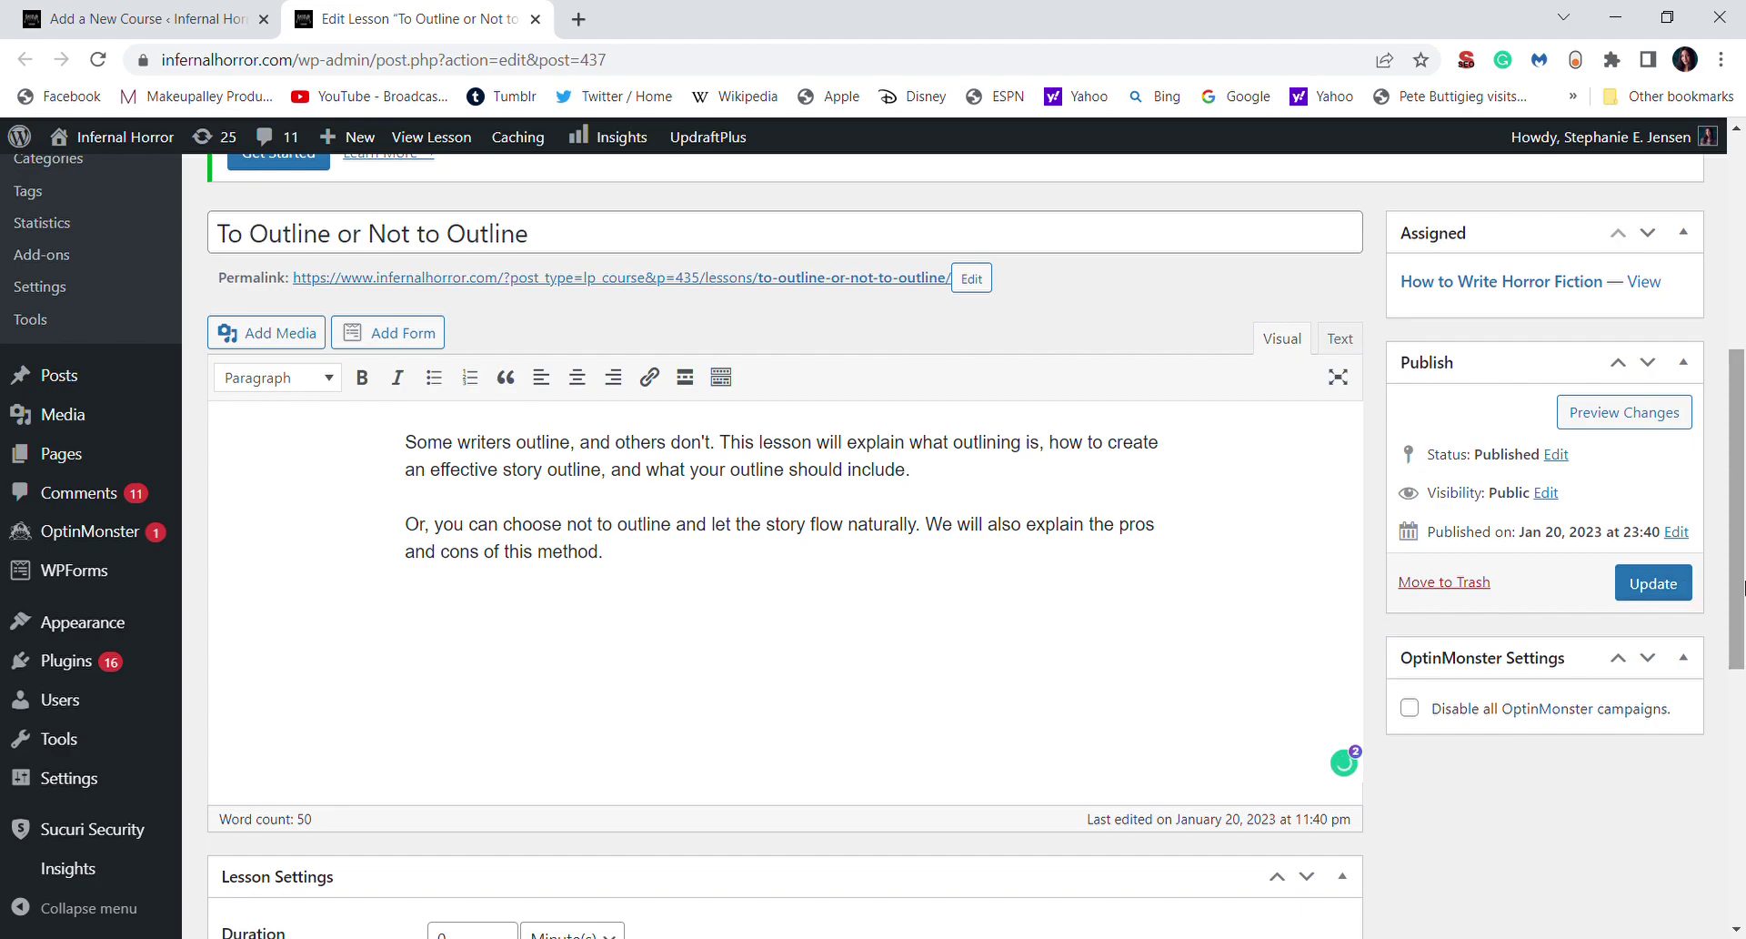
Save the updated "To Outline or Not to Outline" lesson and close it to return to the course
{"action": "scroll", "coordinate": [1742, 586], "scroll_direction": "down", "scroll_amount": 5}
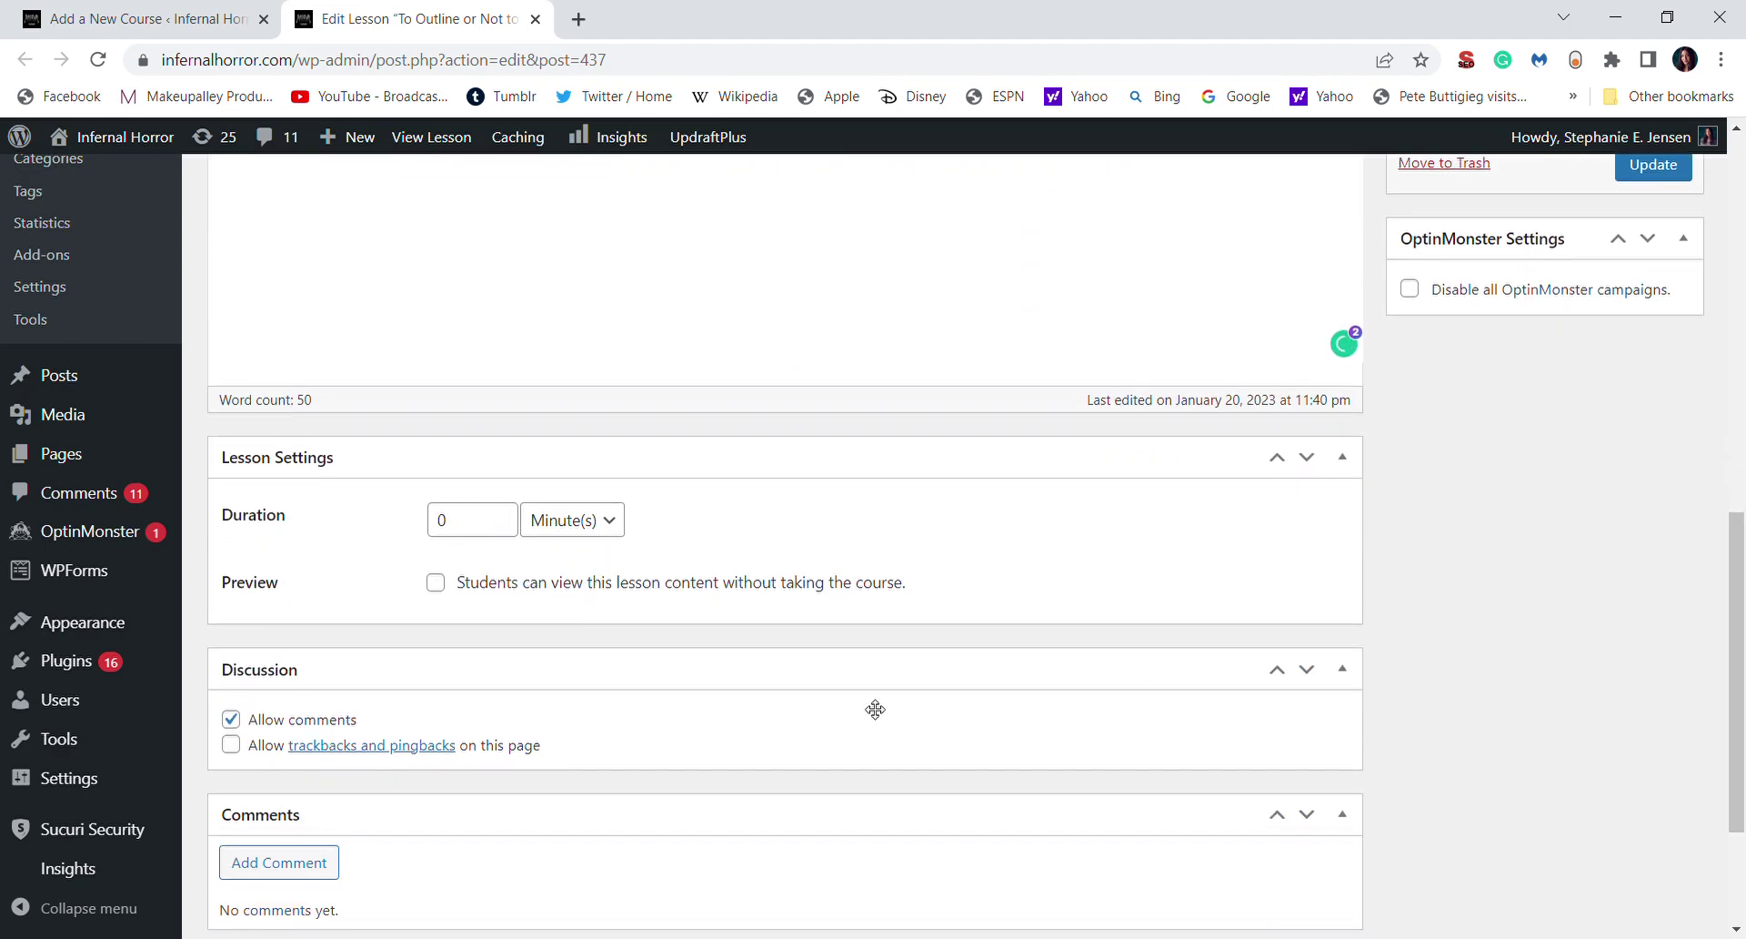
{"action": "scroll", "coordinate": [1645, 591], "scroll_direction": "up", "scroll_amount": 5}
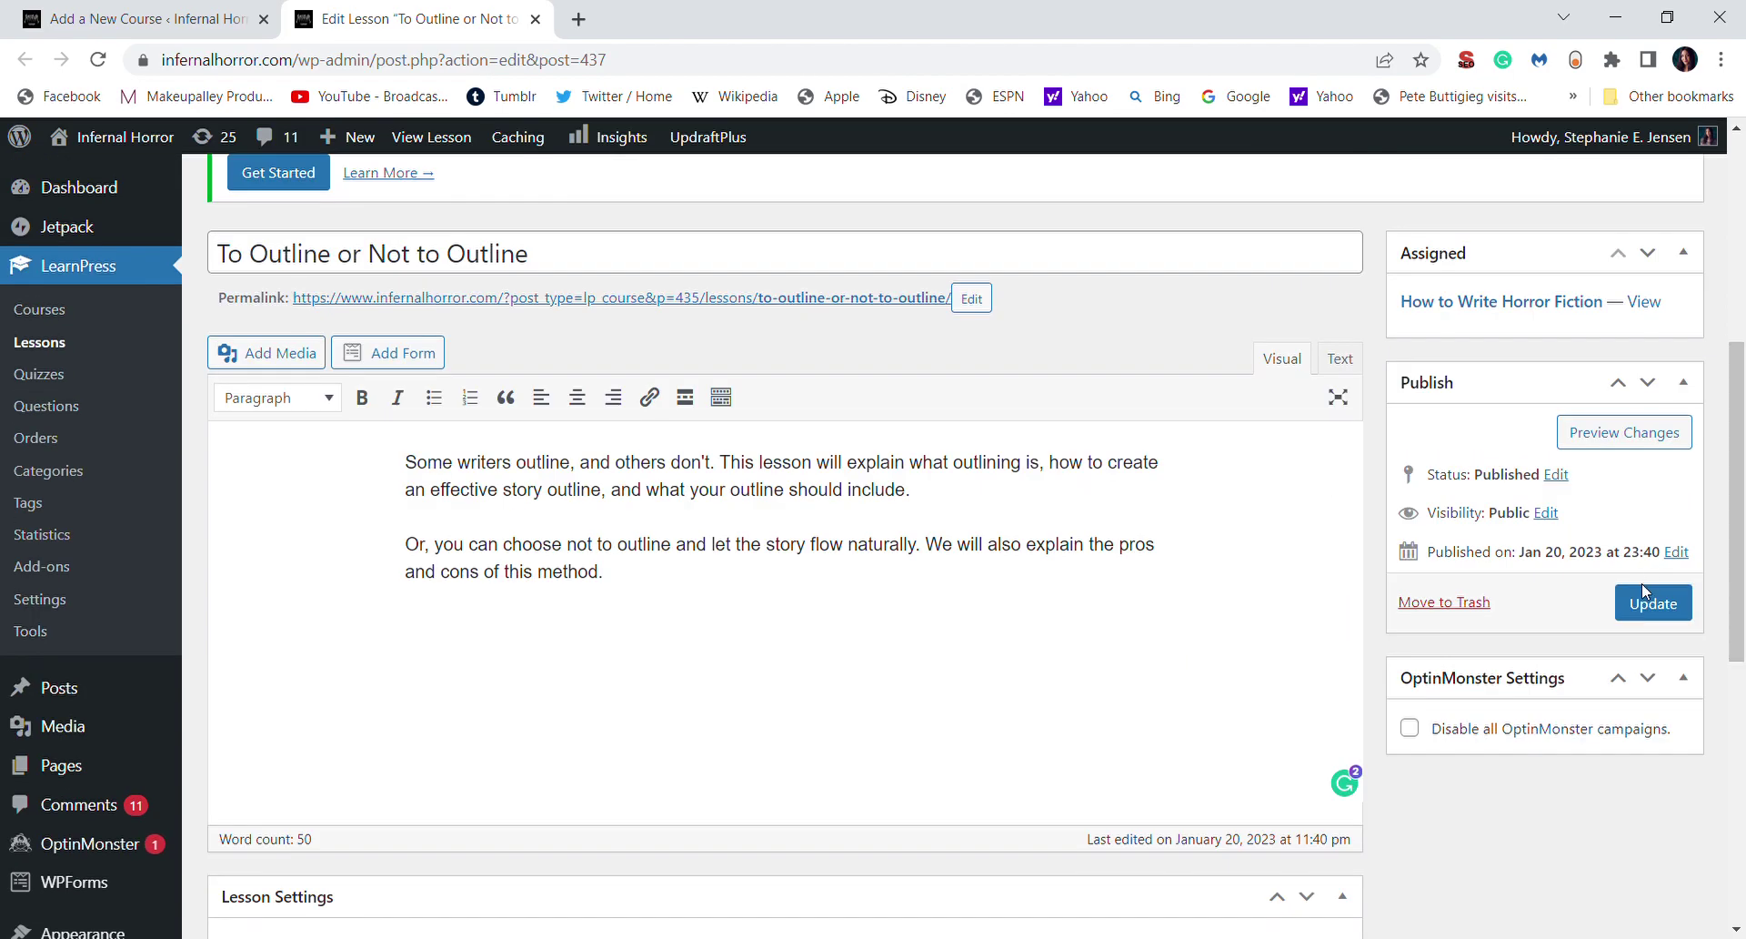
{"action": "left_click", "coordinate": [1652, 604]}
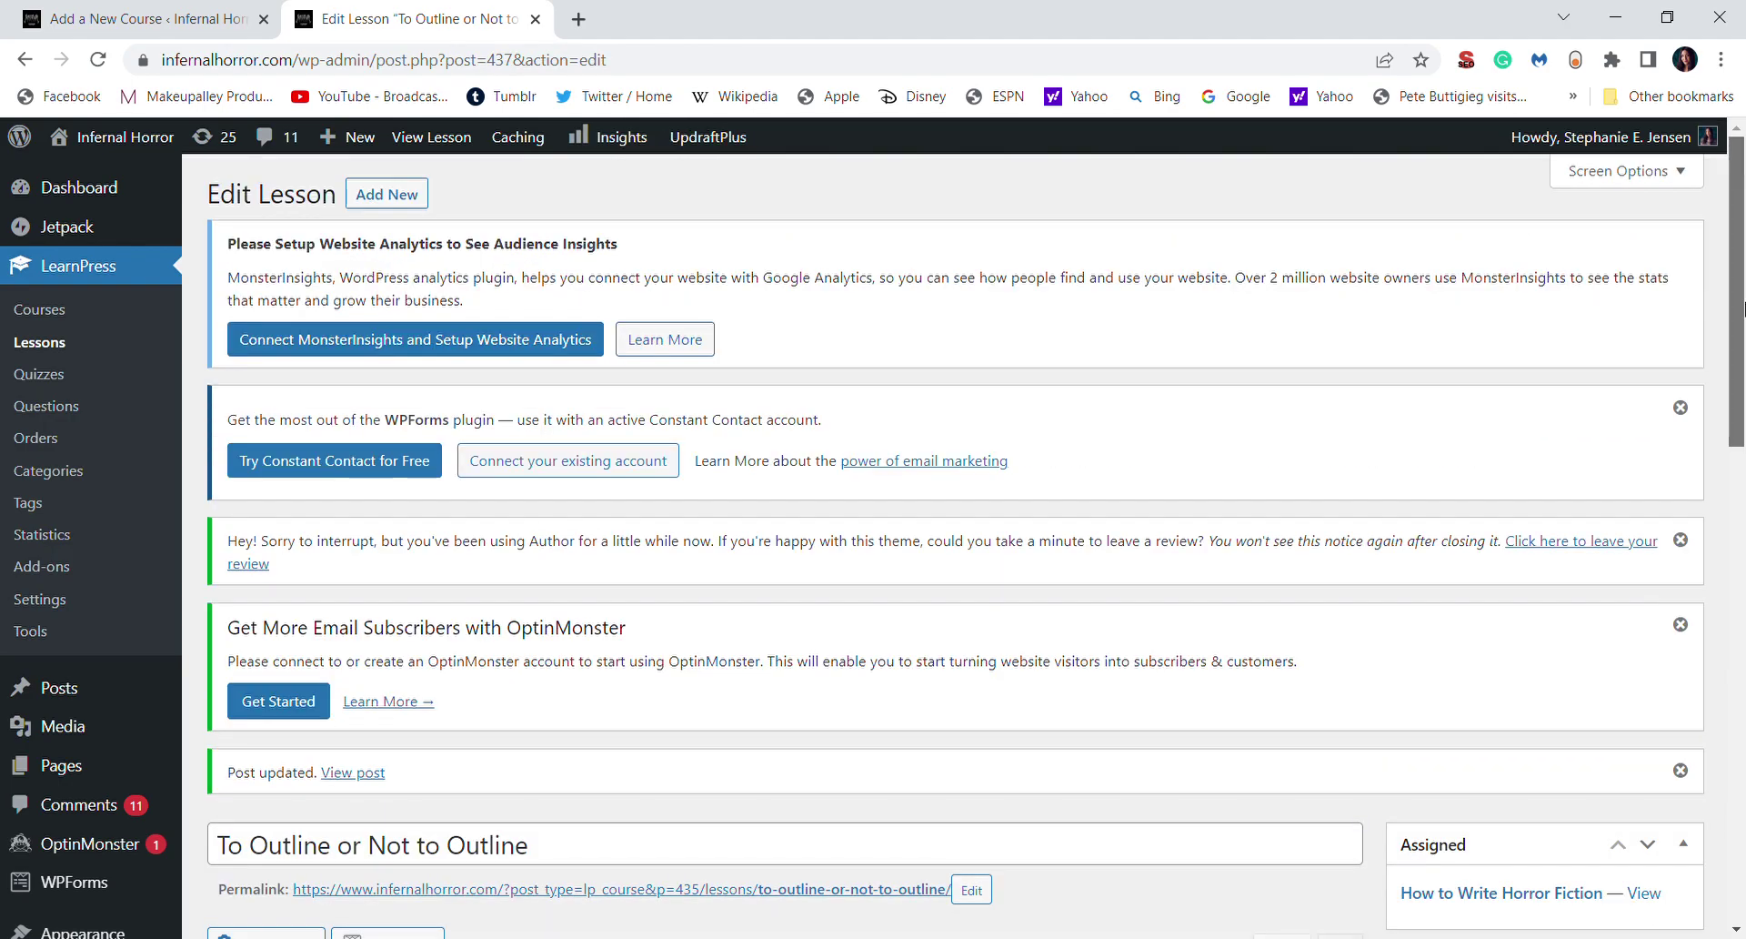
{"action": "scroll", "coordinate": [1743, 310], "scroll_direction": "down", "scroll_amount": 9}
{"action": "scroll", "coordinate": [1699, 389], "scroll_direction": "up", "scroll_amount": 6}
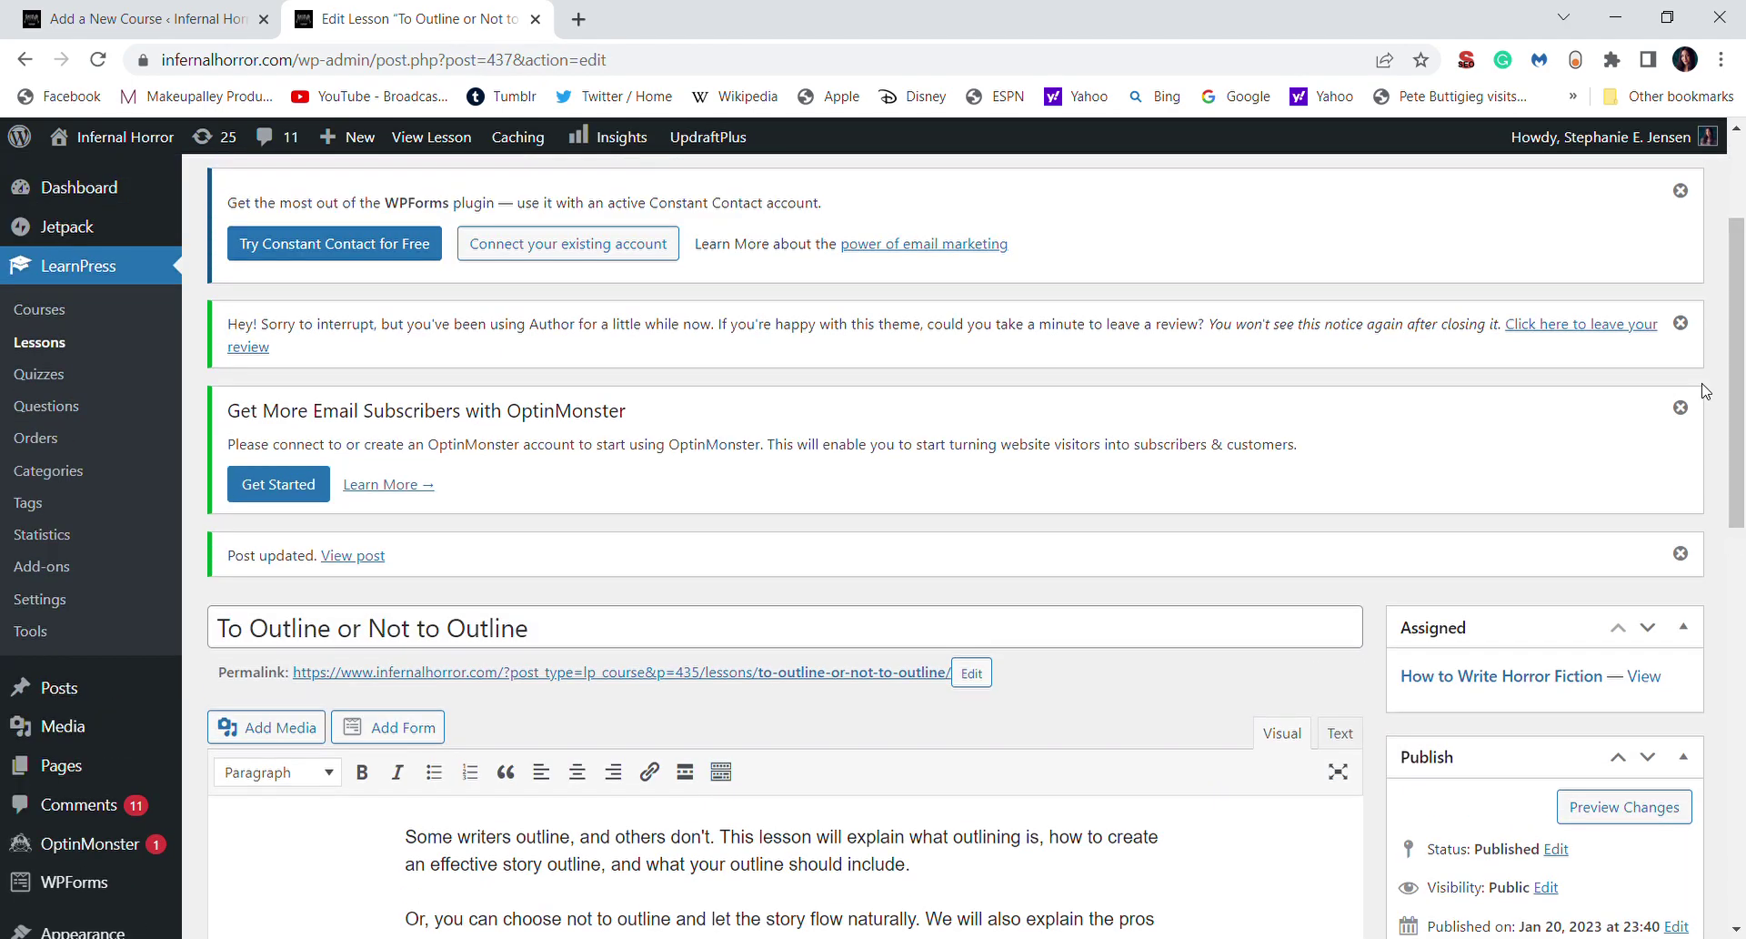
{"action": "left_click", "coordinate": [536, 20]}
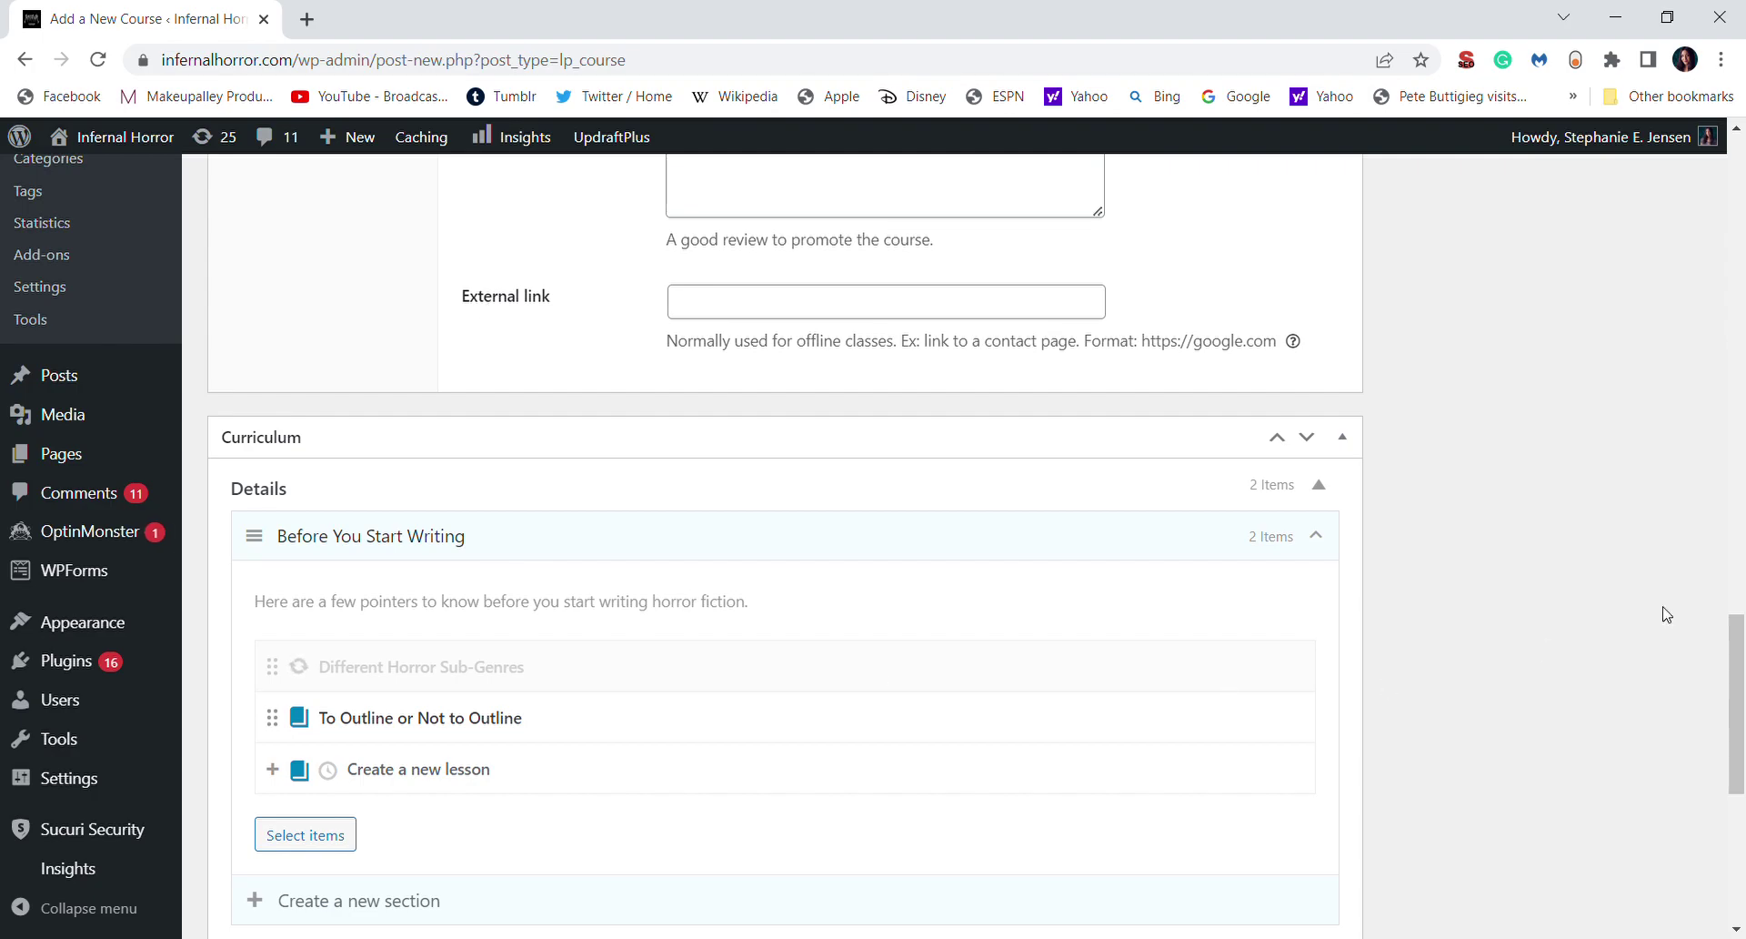
Add a quiz titled "Before You Start Writing Quiz" to the "Before You Start Writing" section and open it for editing
{"action": "scroll", "coordinate": [726, 620], "scroll_direction": "down", "scroll_amount": 1}
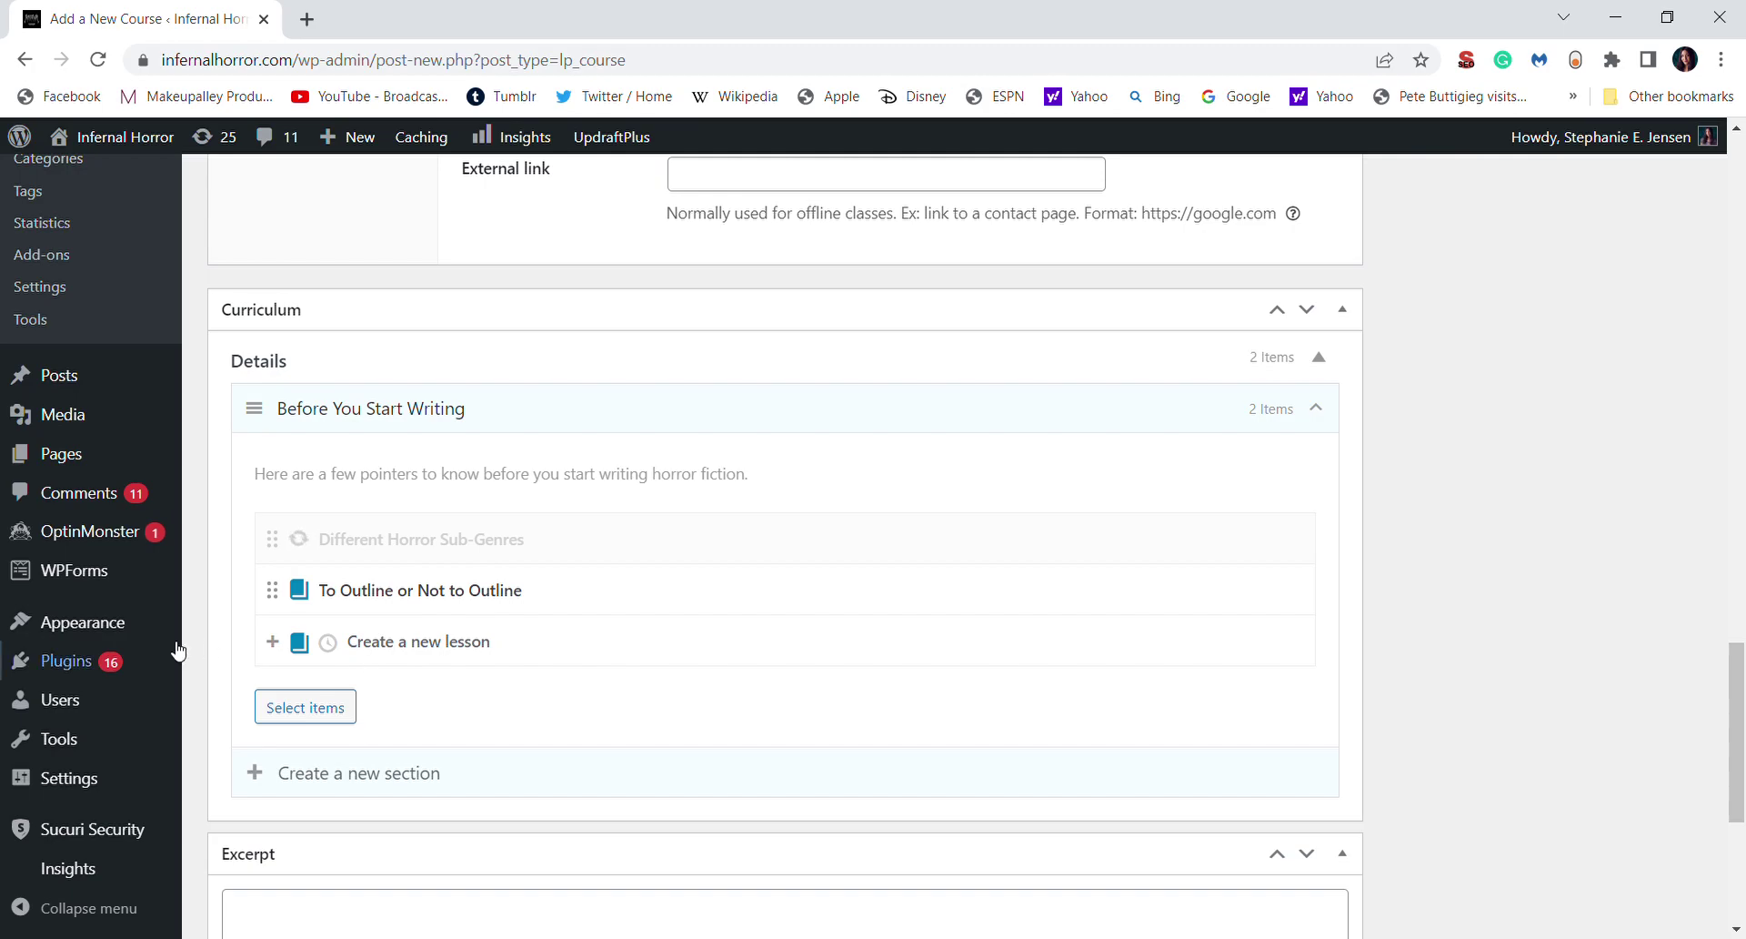
{"action": "mouse_move", "coordinate": [342, 150]}
{"action": "left_click", "coordinate": [328, 643]}
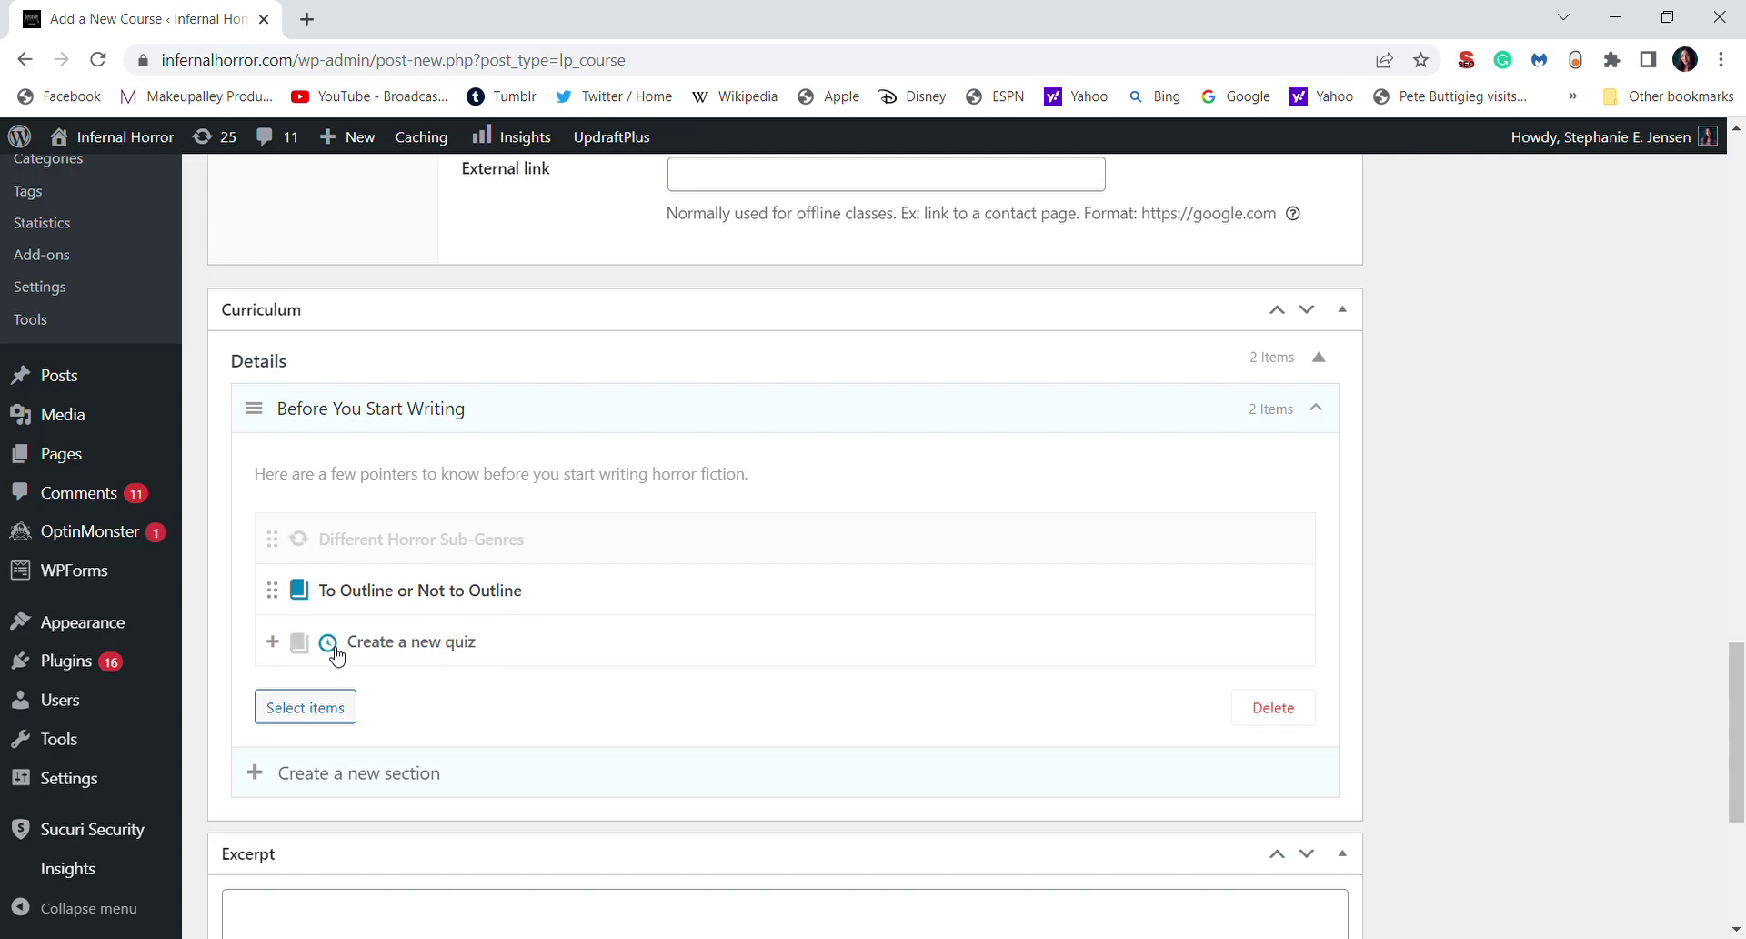
{"action": "type", "text": "Before You Start Writing Quiz"}
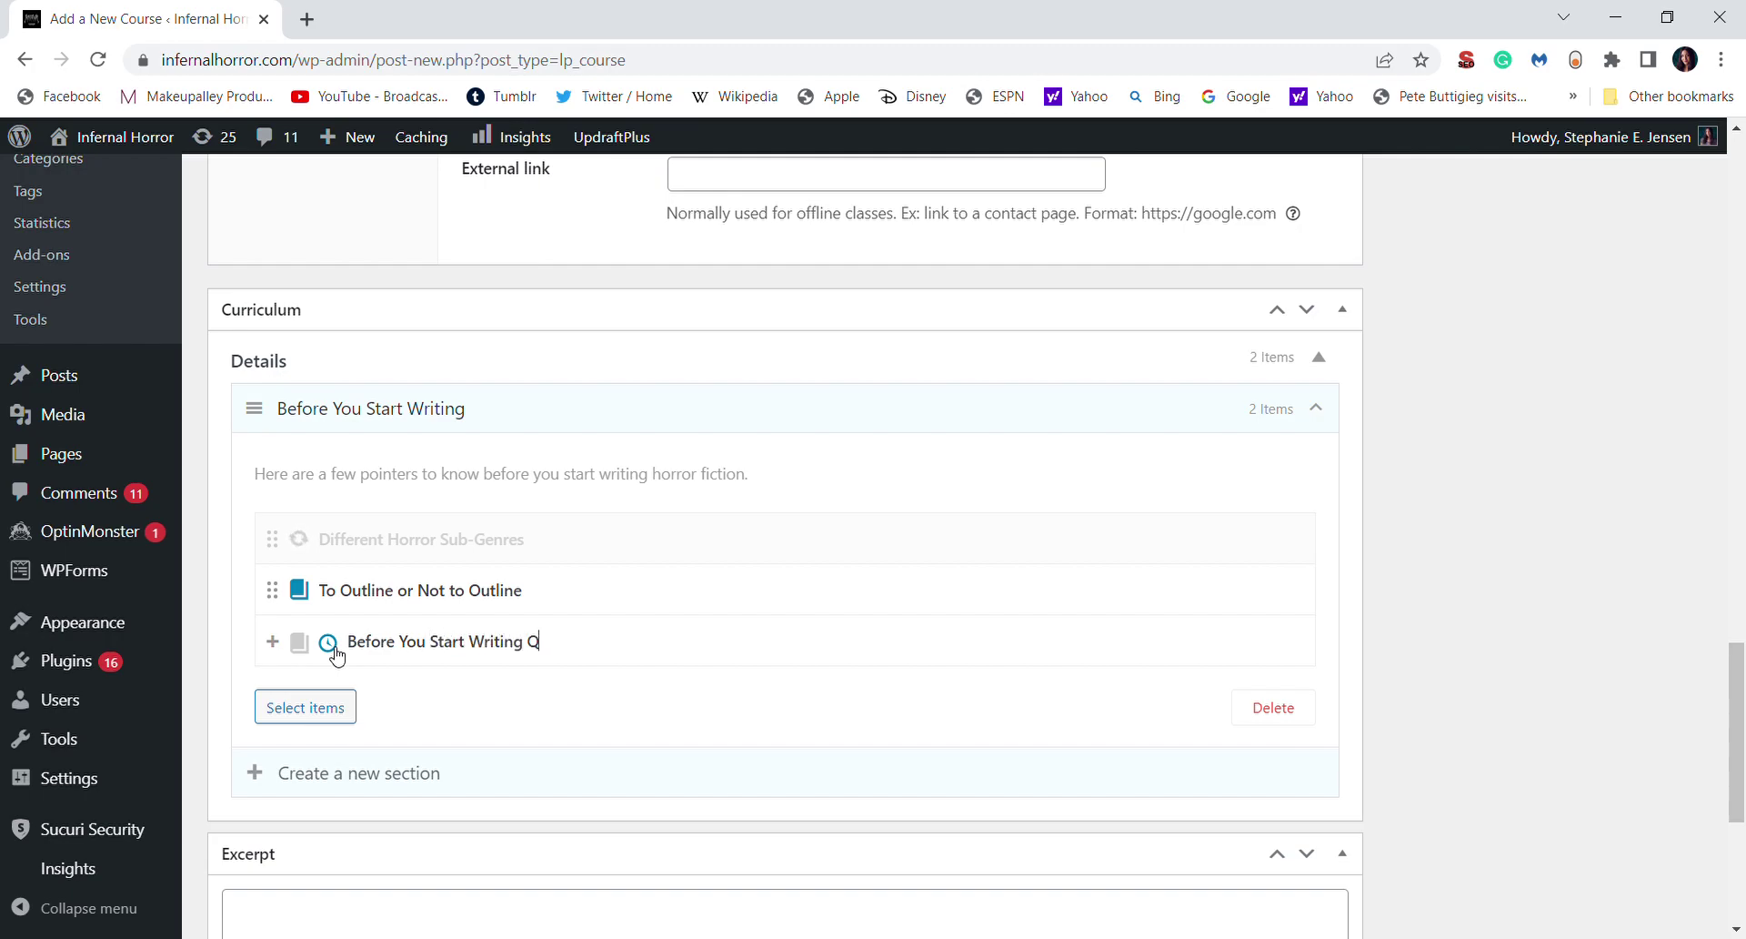
{"action": "key", "text": "Return"}
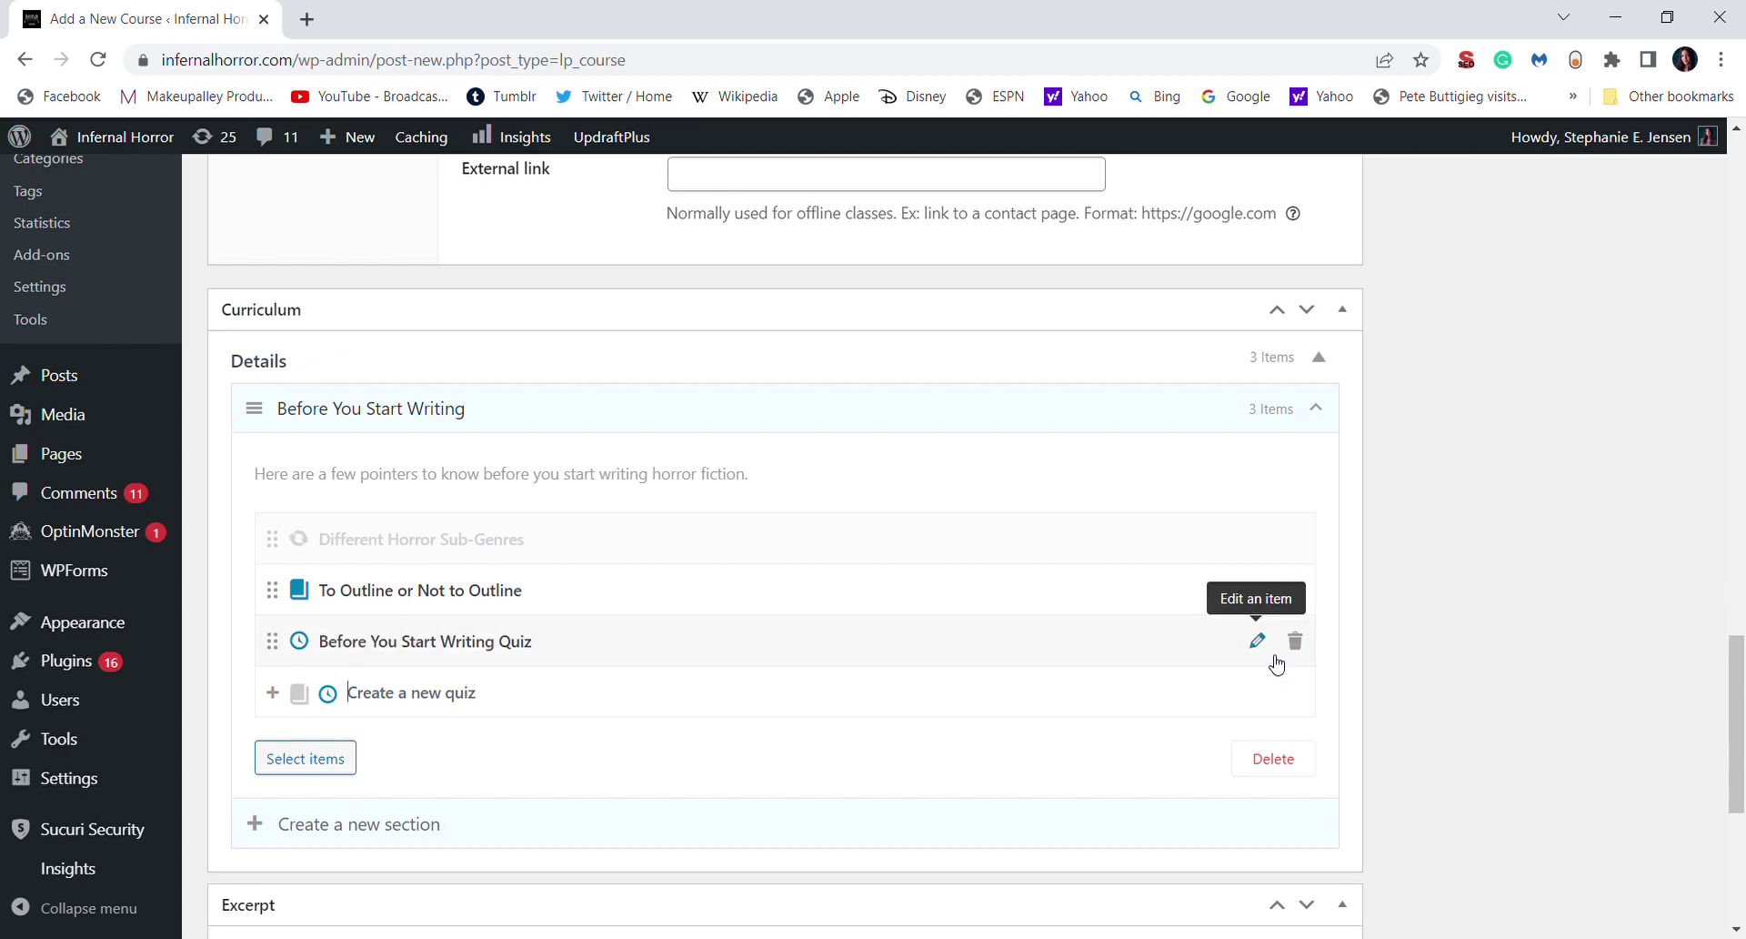
{"action": "left_click", "coordinate": [1260, 640]}
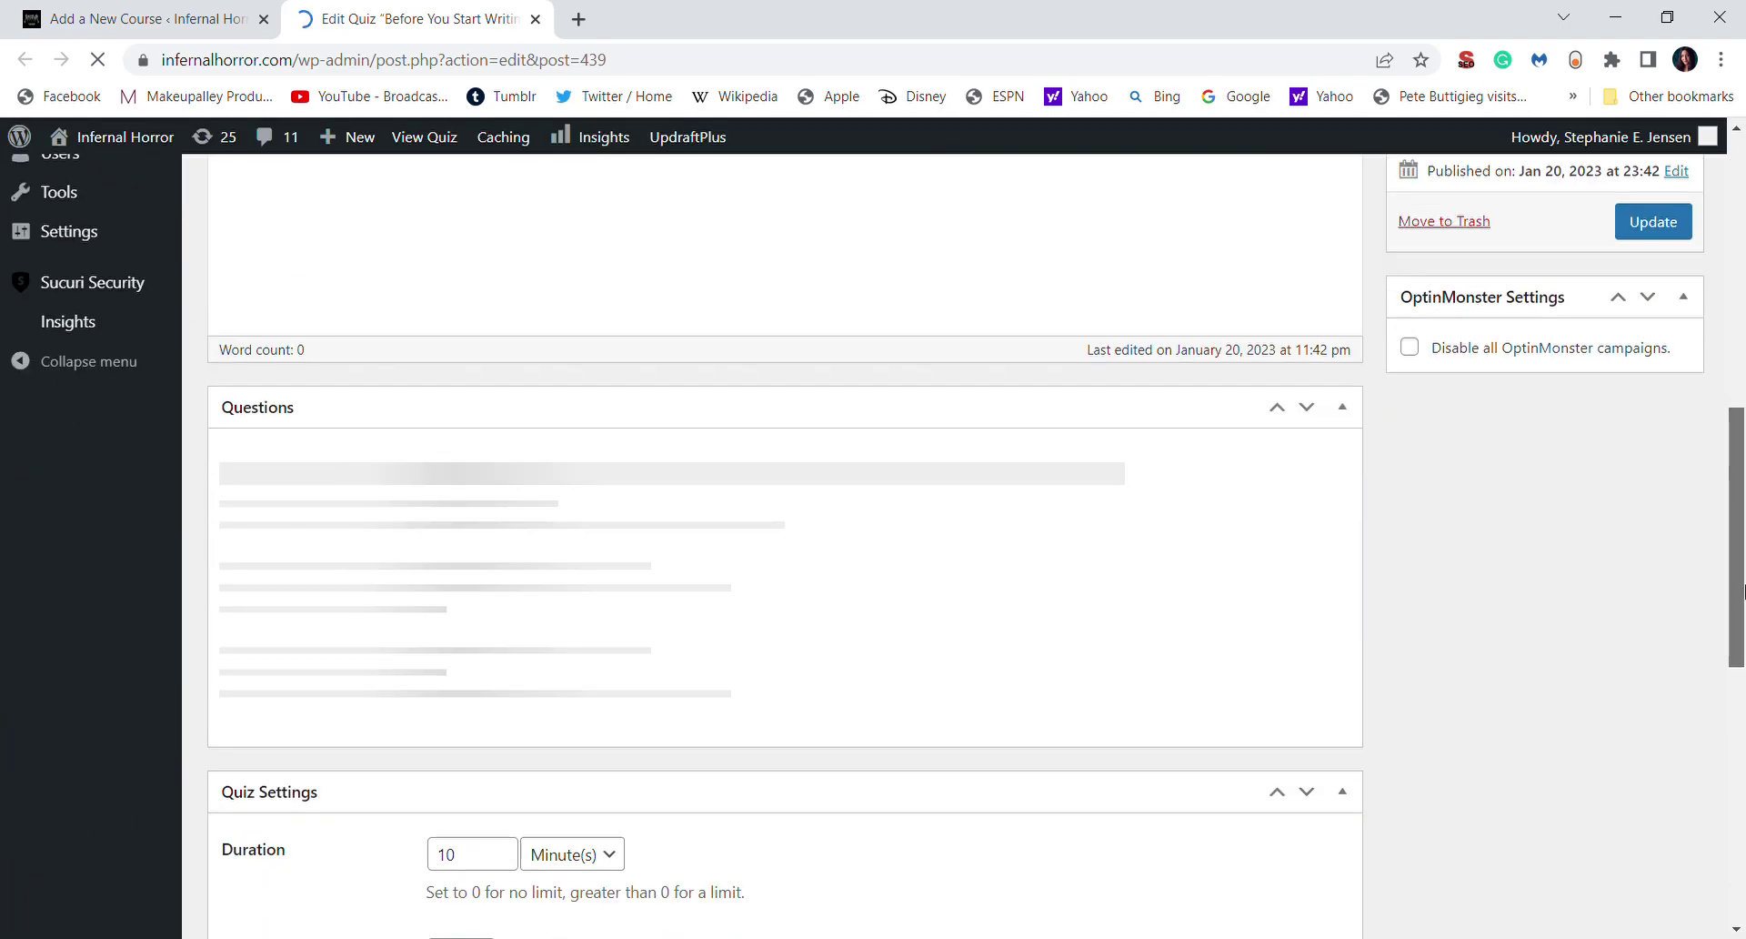
Add a True Or False question to the quiz reading "You should always outline a story."
{"action": "scroll", "coordinate": [1741, 592], "scroll_direction": "down", "scroll_amount": 6}
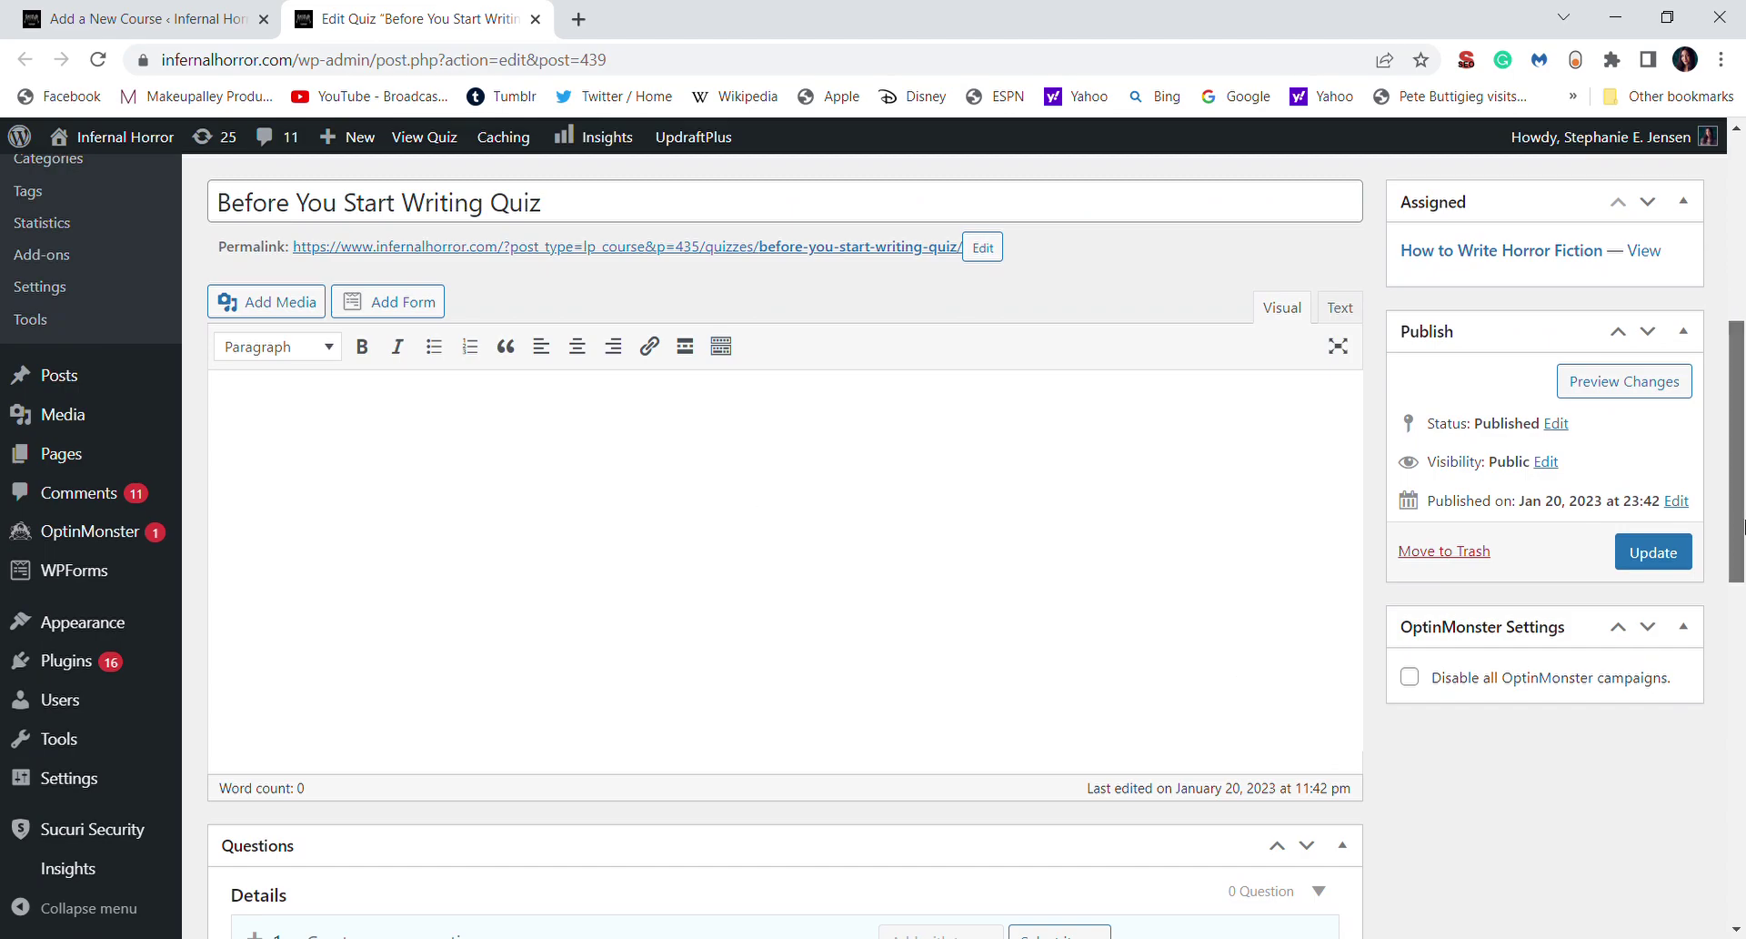
{"action": "scroll", "coordinate": [1737, 455], "scroll_direction": "down", "scroll_amount": 5}
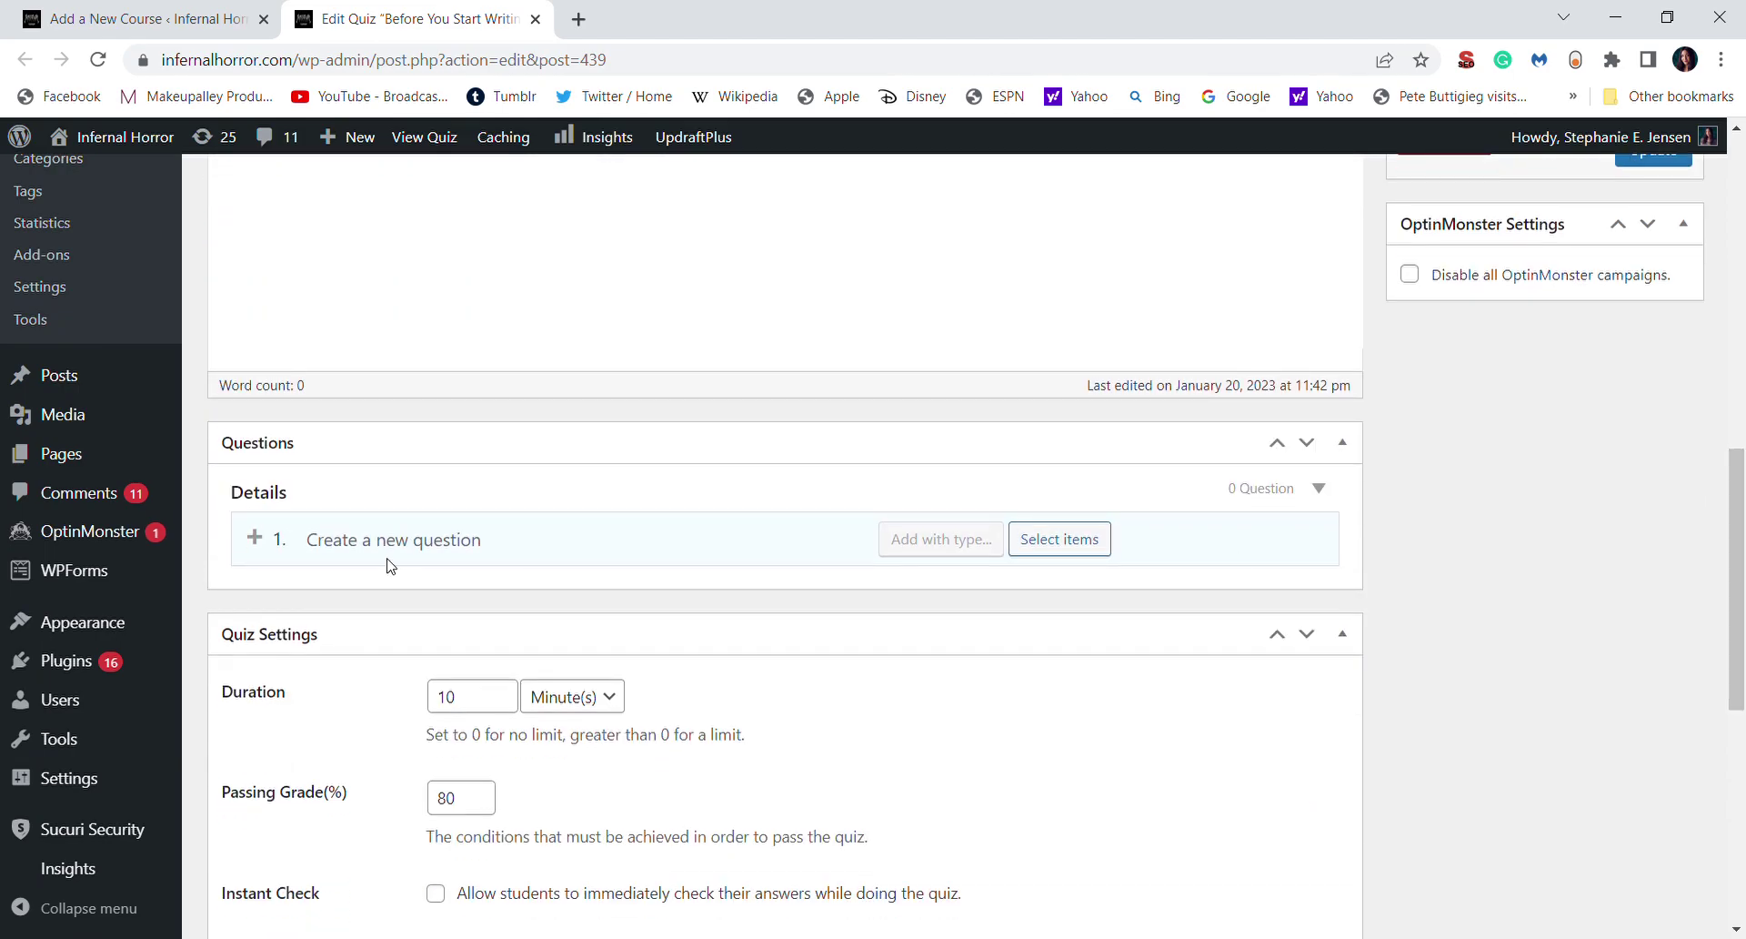
{"action": "left_click", "coordinate": [602, 562]}
{"action": "type", "text": "You should "}
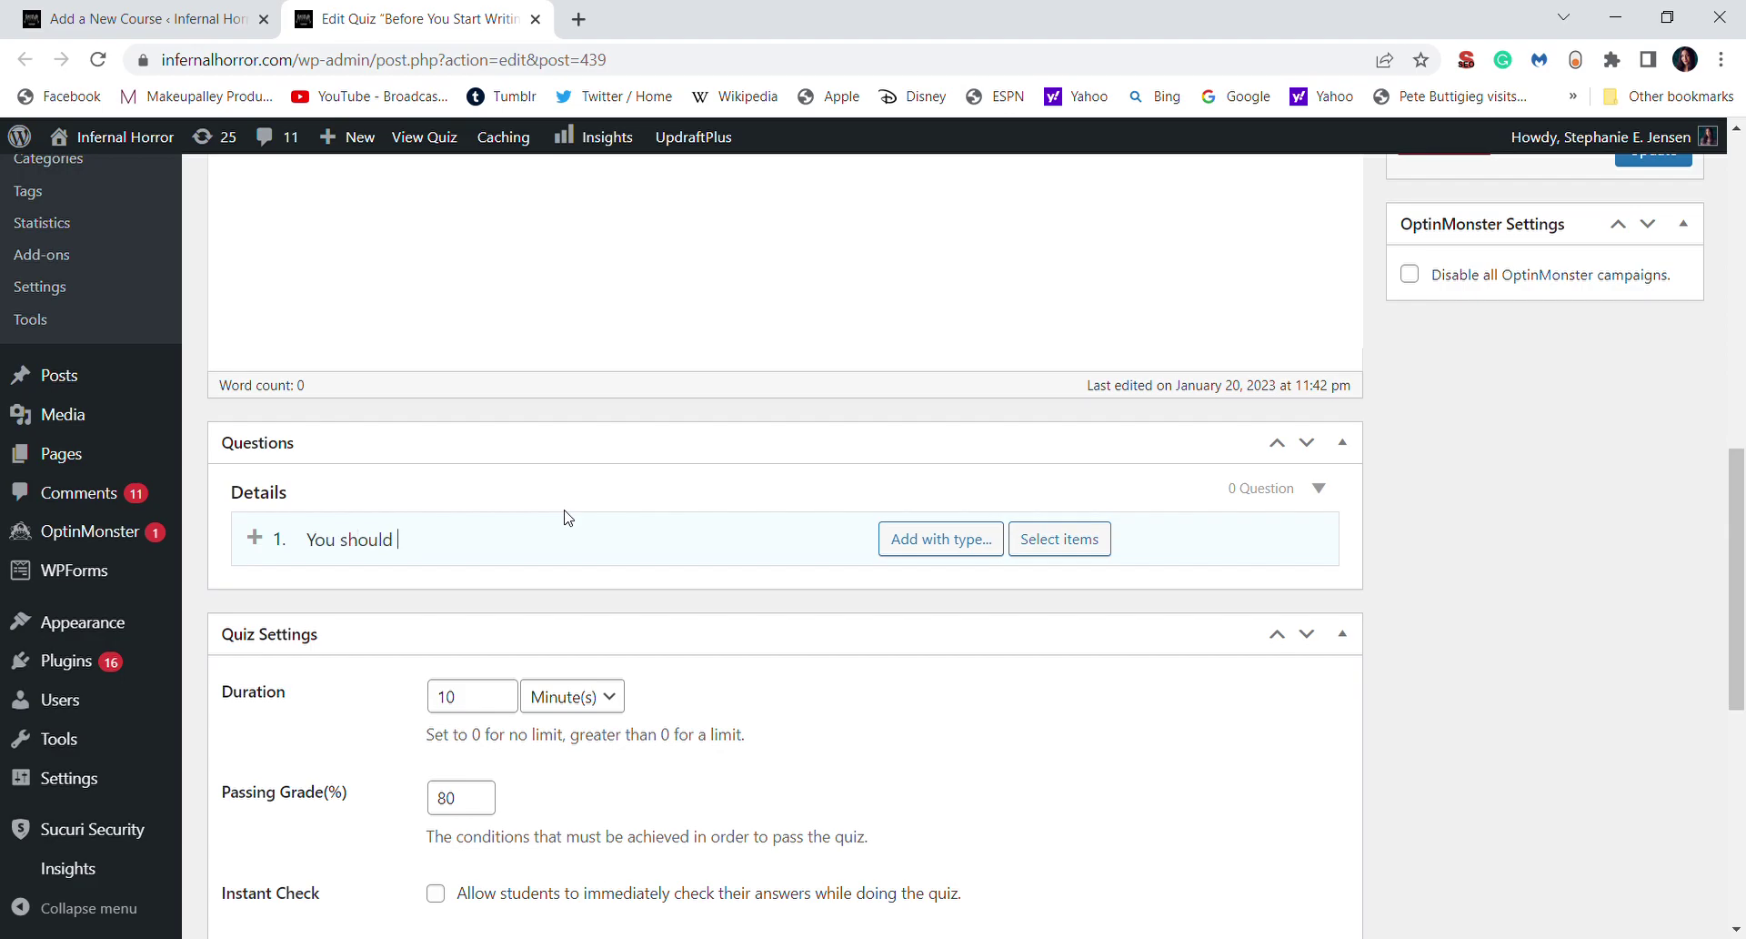
{"action": "type", "text": "always outline a story."}
{"action": "mouse_move", "coordinate": [919, 546]}
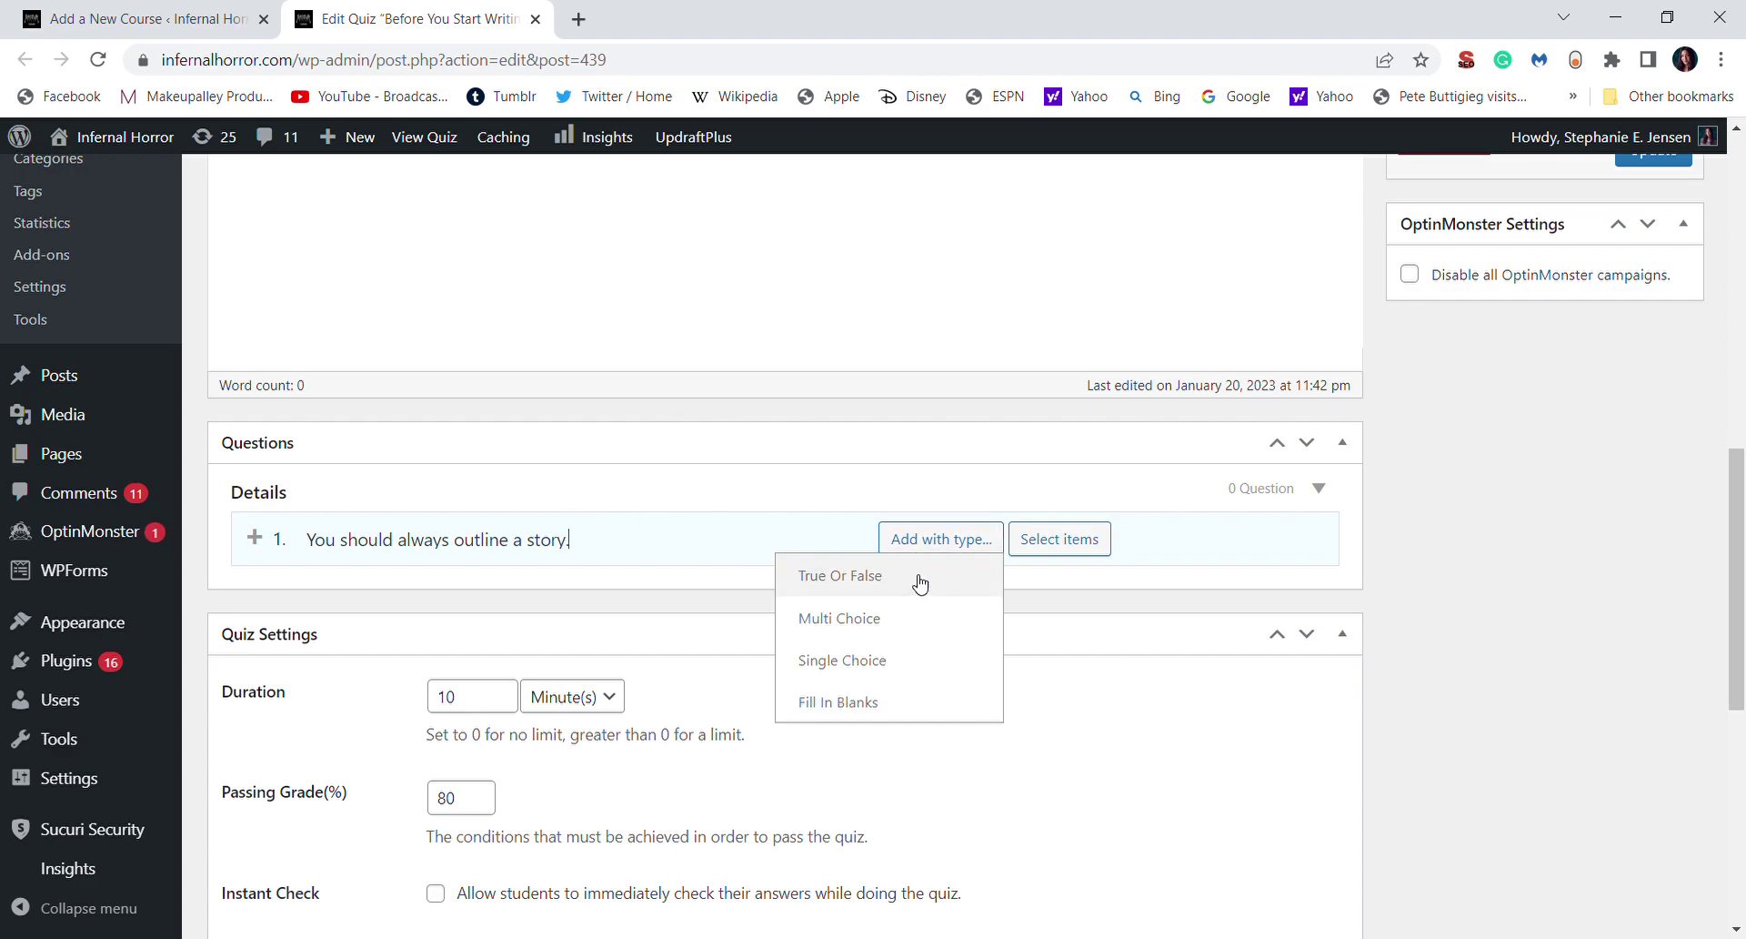
{"action": "left_click", "coordinate": [919, 584]}
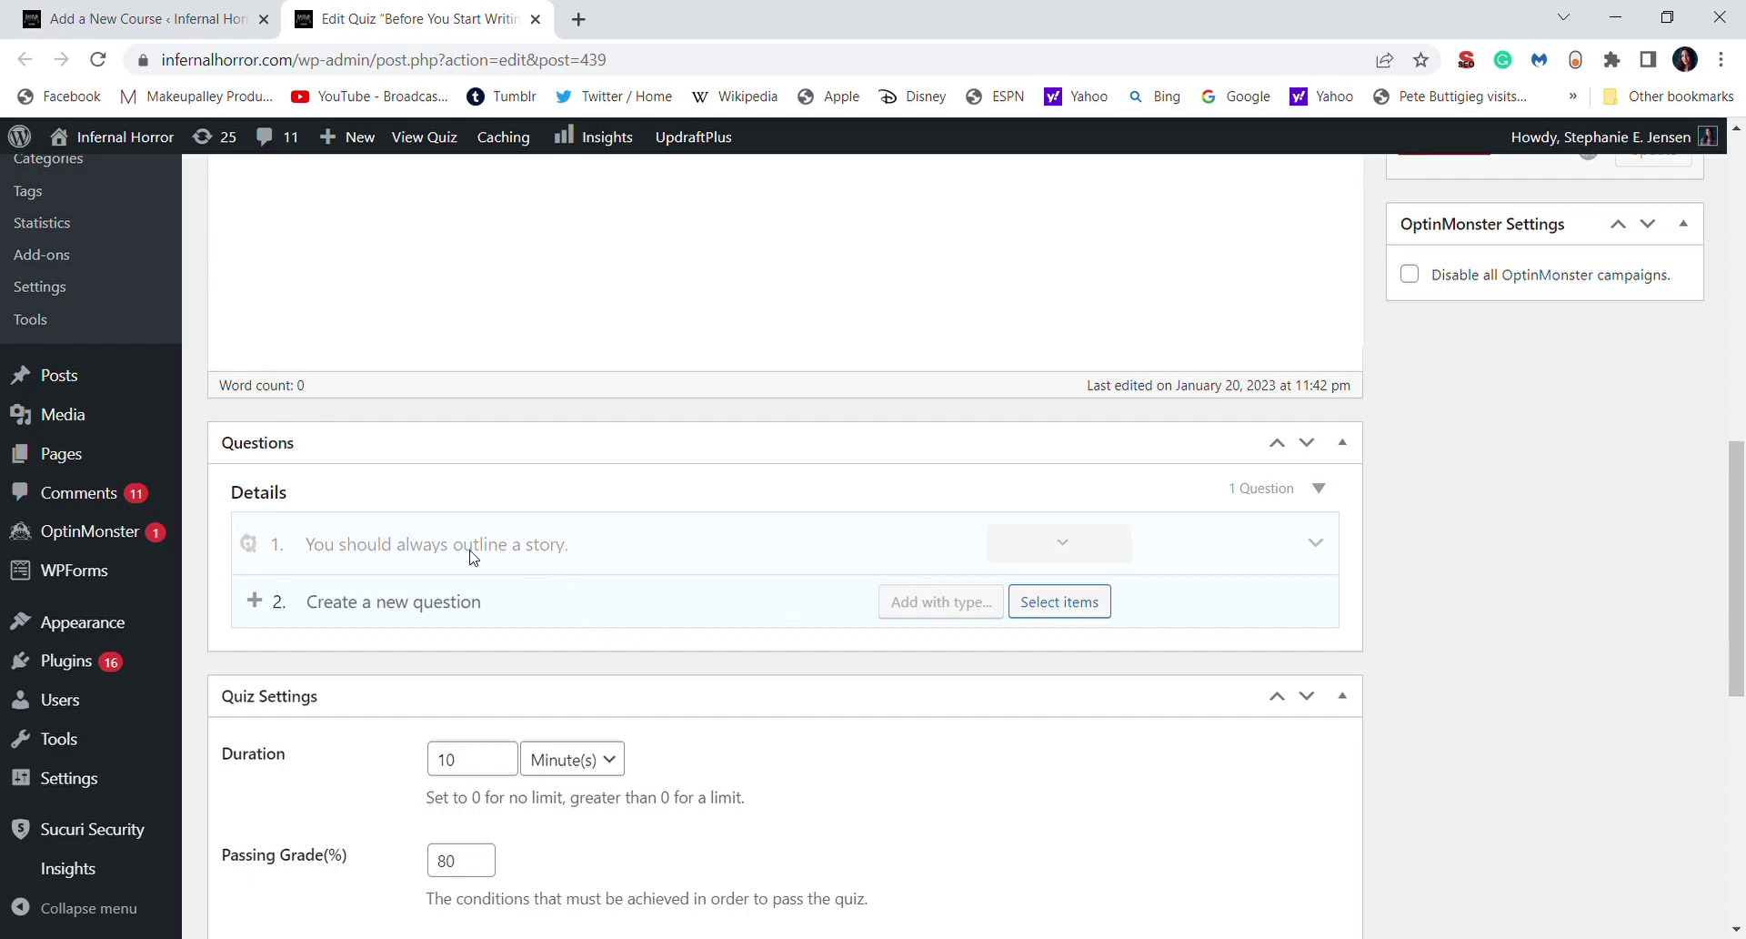
Mark False as the correct answer to the outlining question
{"action": "left_click", "coordinate": [908, 711]}
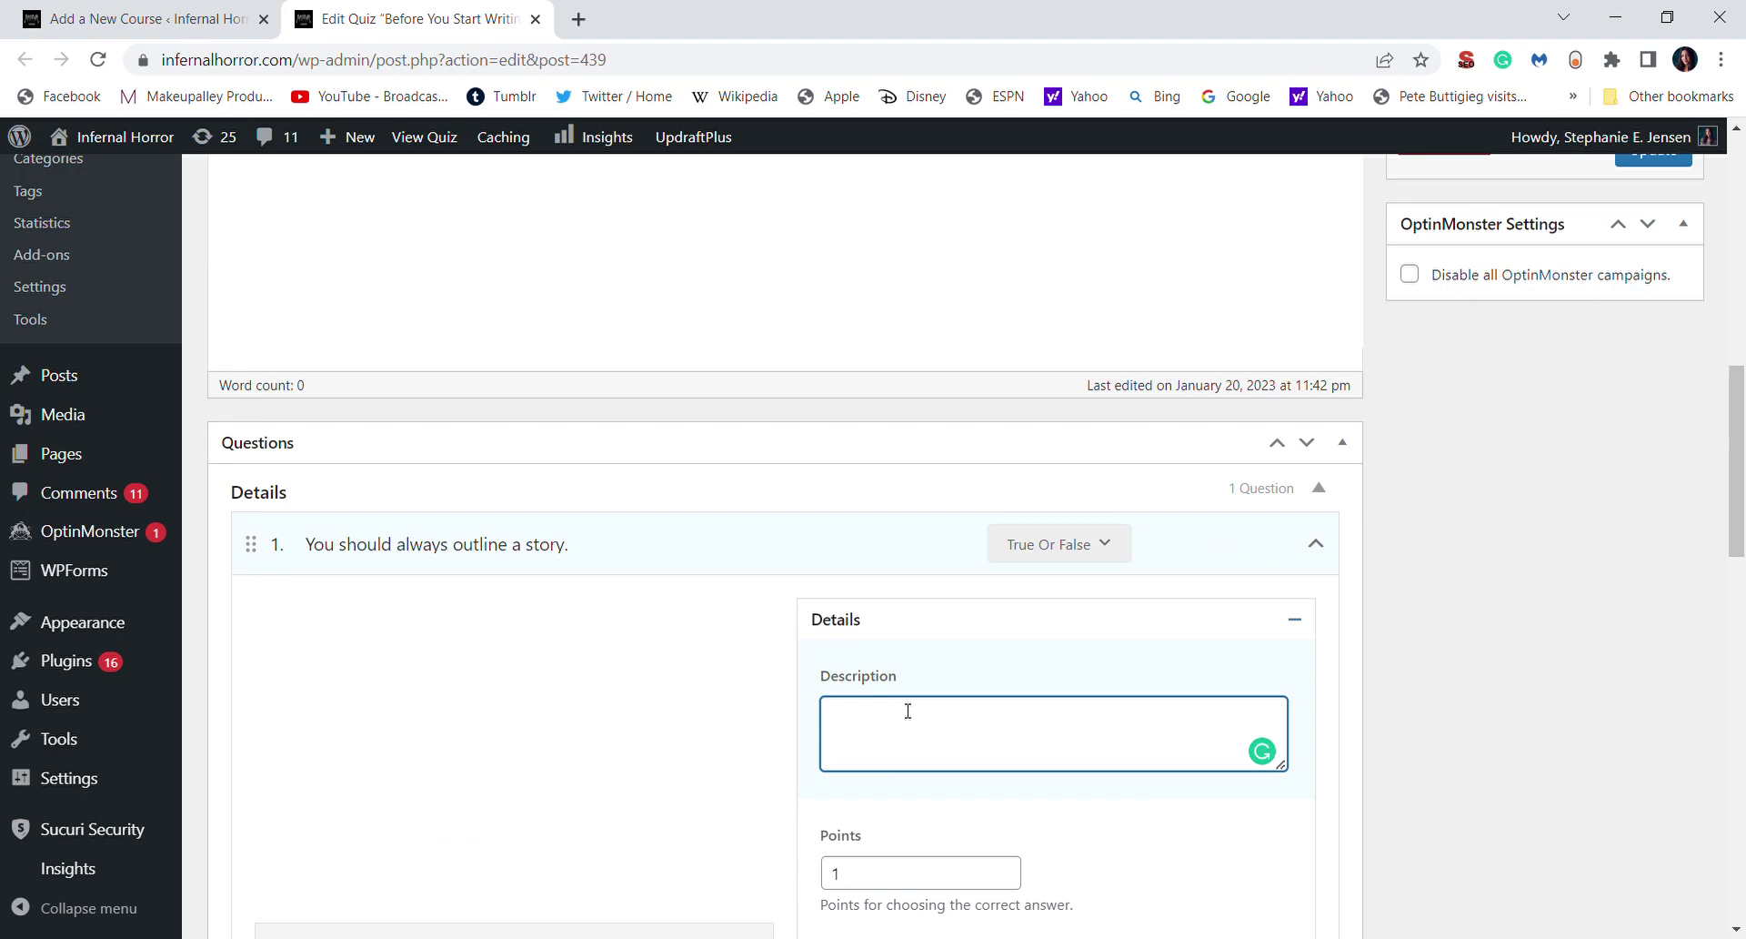
{"action": "scroll", "coordinate": [908, 710], "scroll_direction": "down", "scroll_amount": 5}
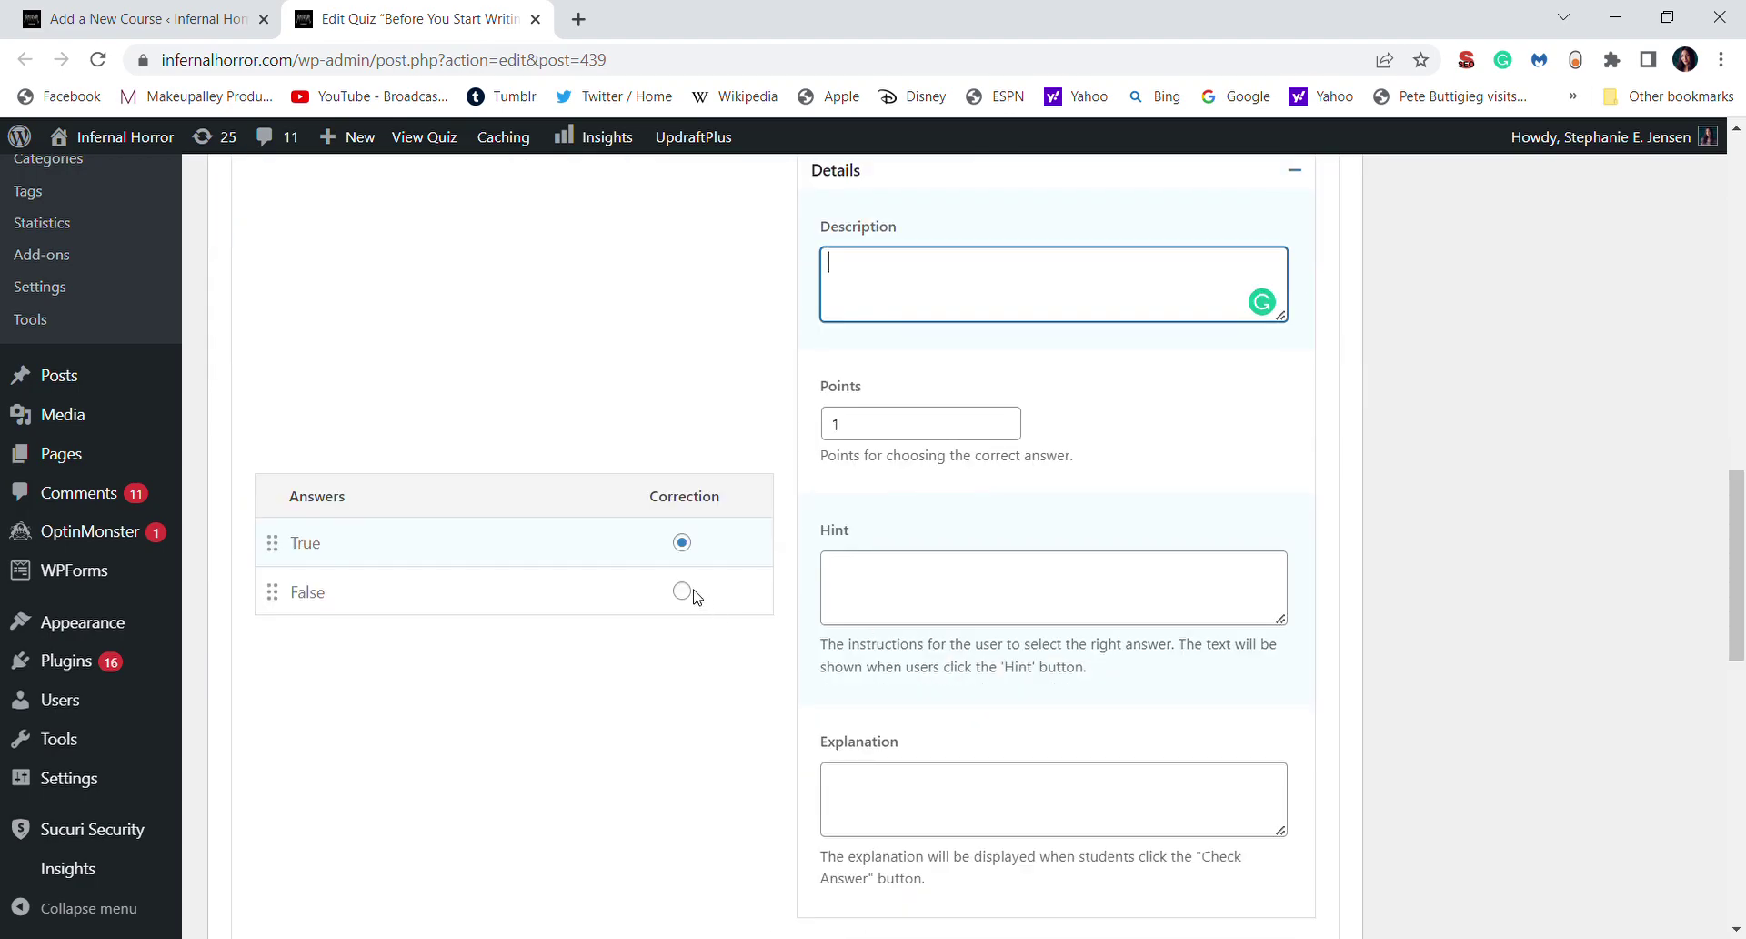
{"action": "left_click", "coordinate": [693, 596]}
{"action": "left_click", "coordinate": [682, 591]}
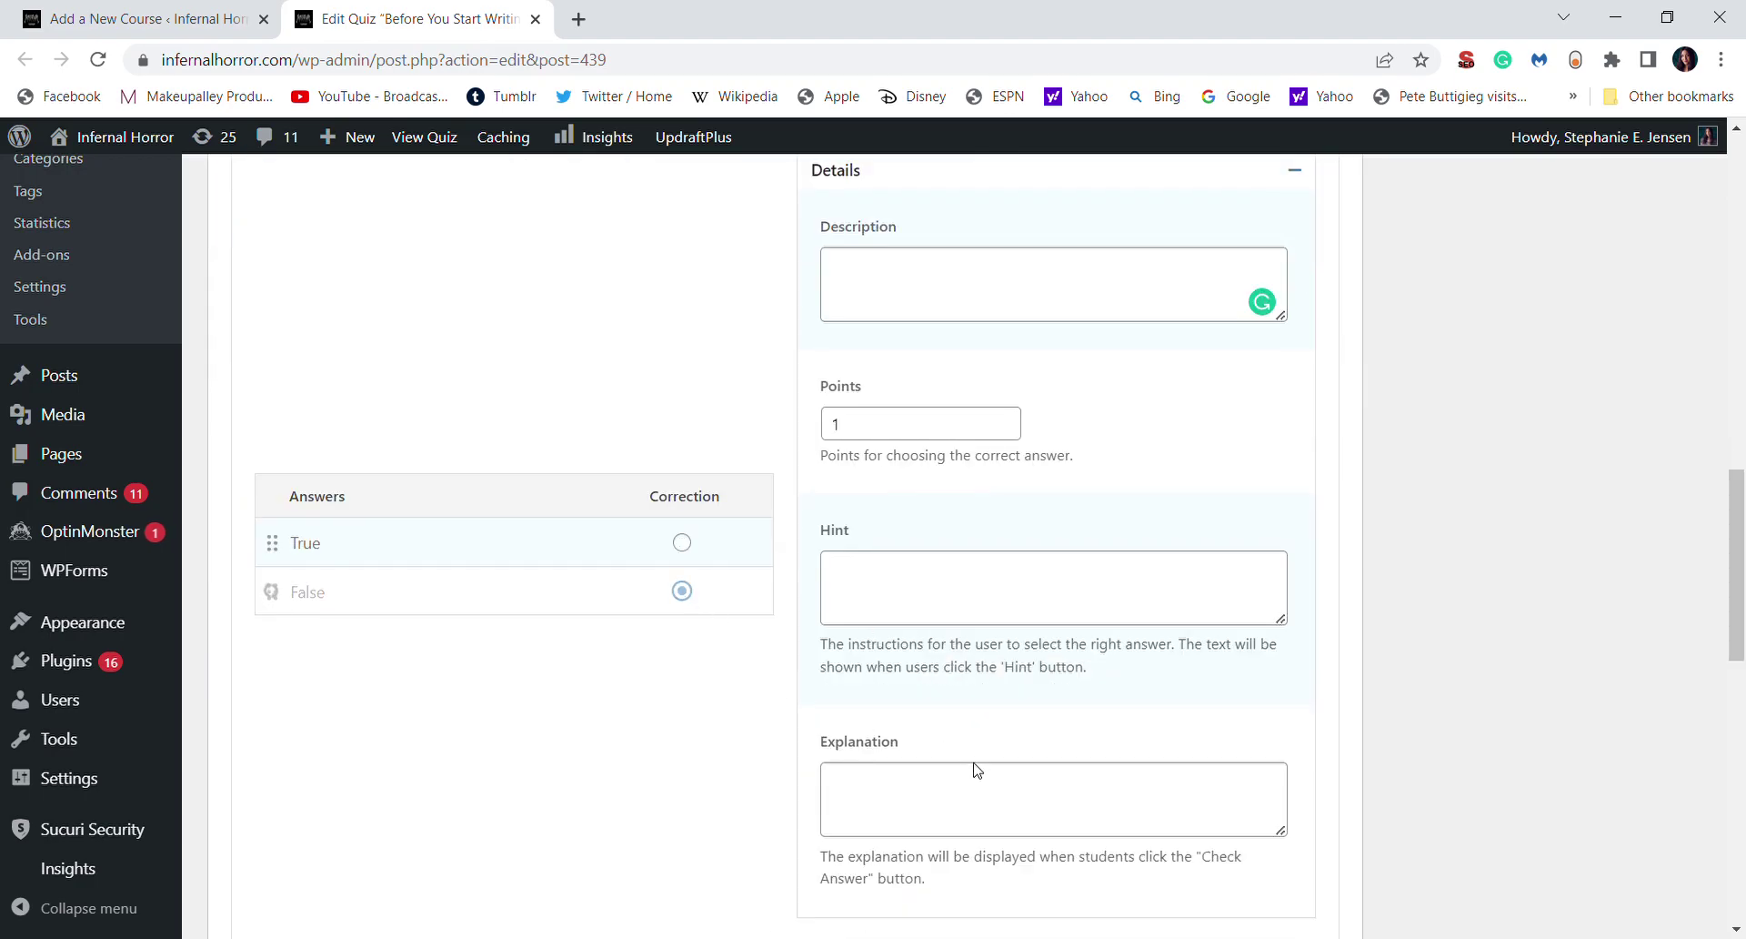
Set the question's explanation to "You can choose to outline your story or not, it depends on your preference and the flow of your writing"
{"action": "left_click", "coordinate": [976, 770]}
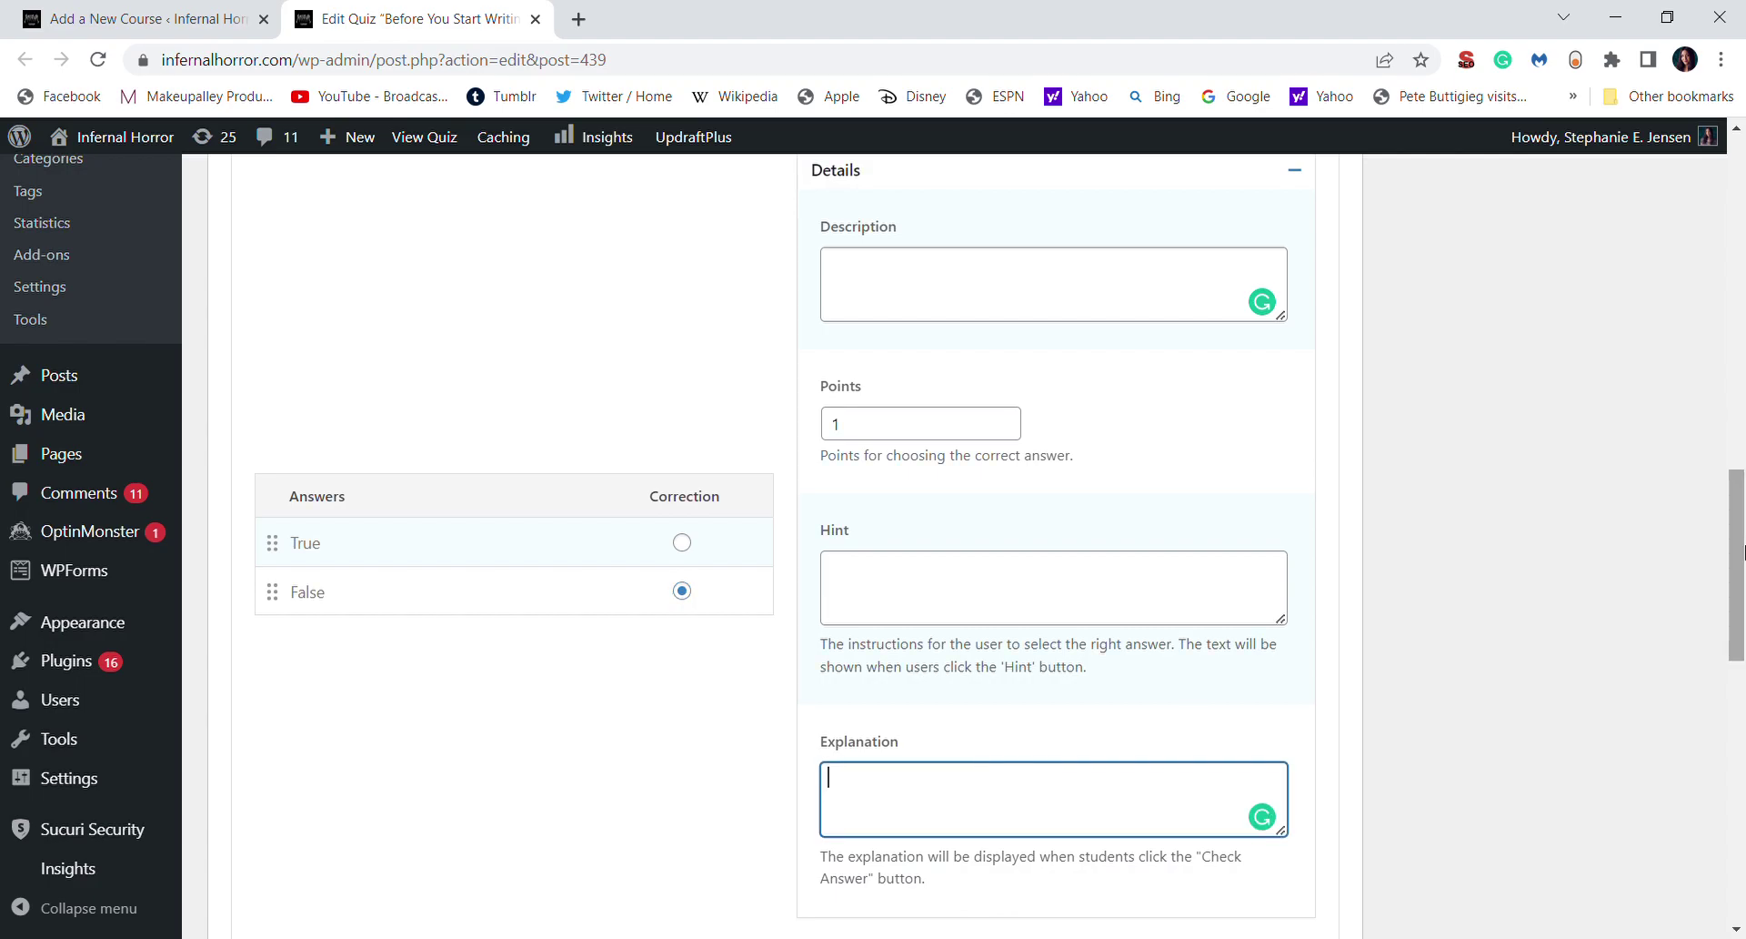
{"action": "scroll", "coordinate": [1743, 548], "scroll_direction": "down", "scroll_amount": 2}
{"action": "type", "text": "Y"}
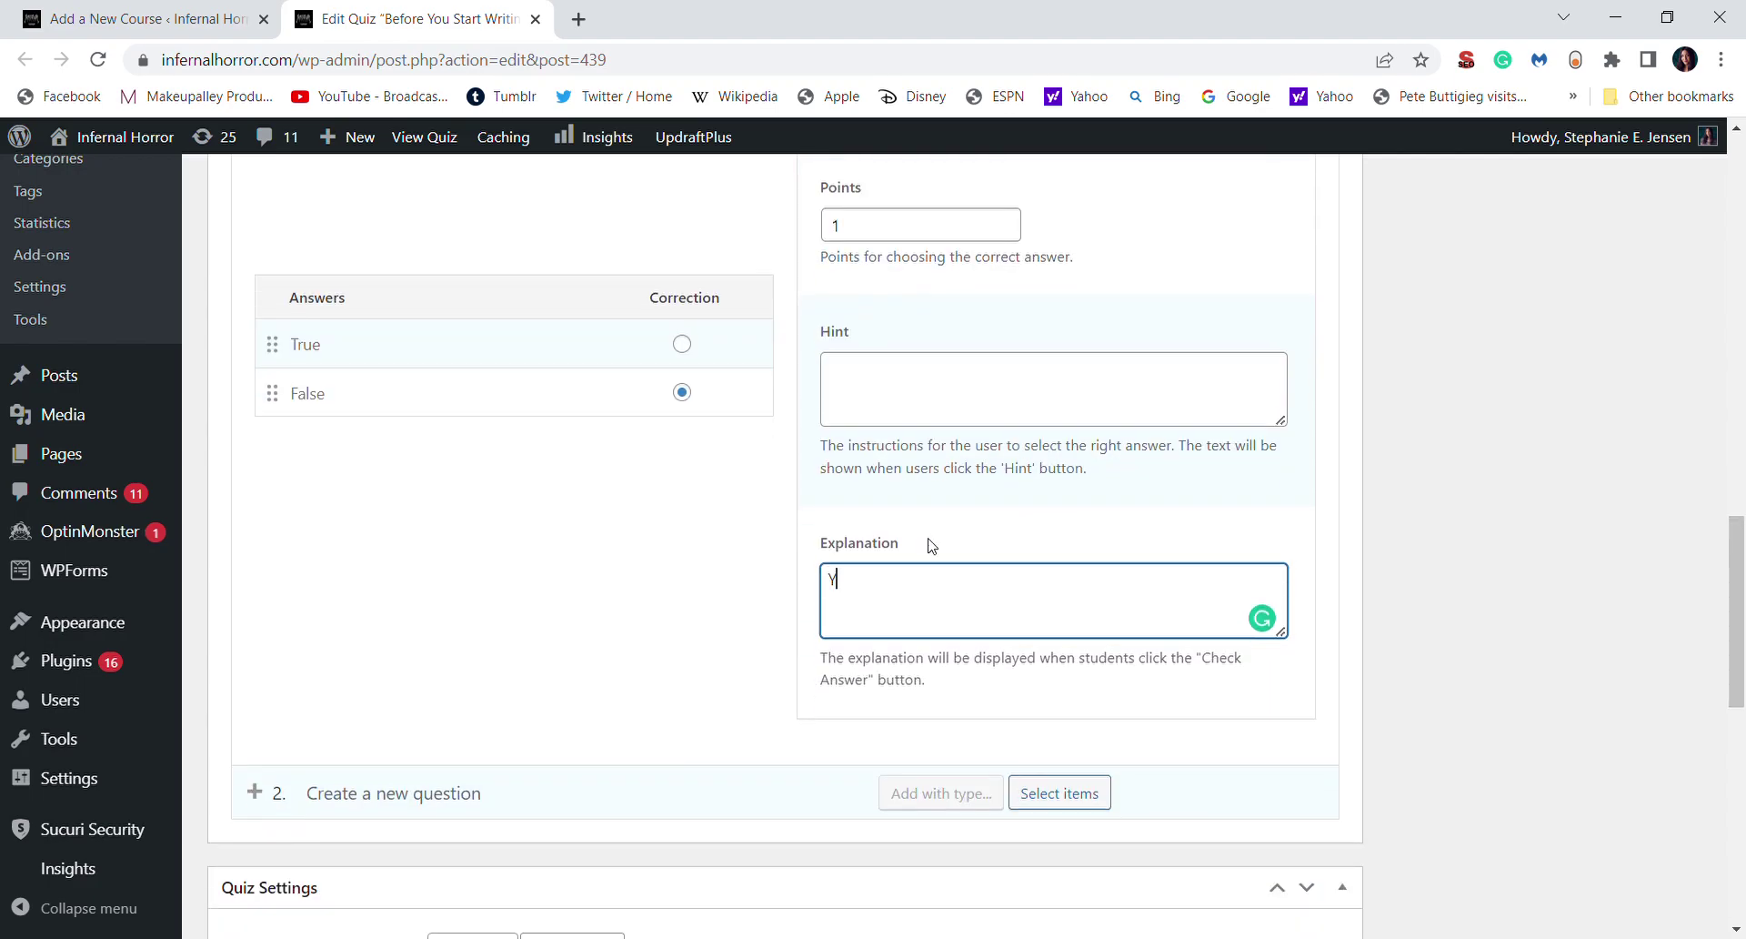
{"action": "type", "text": "ou can choose to outline your stor"}
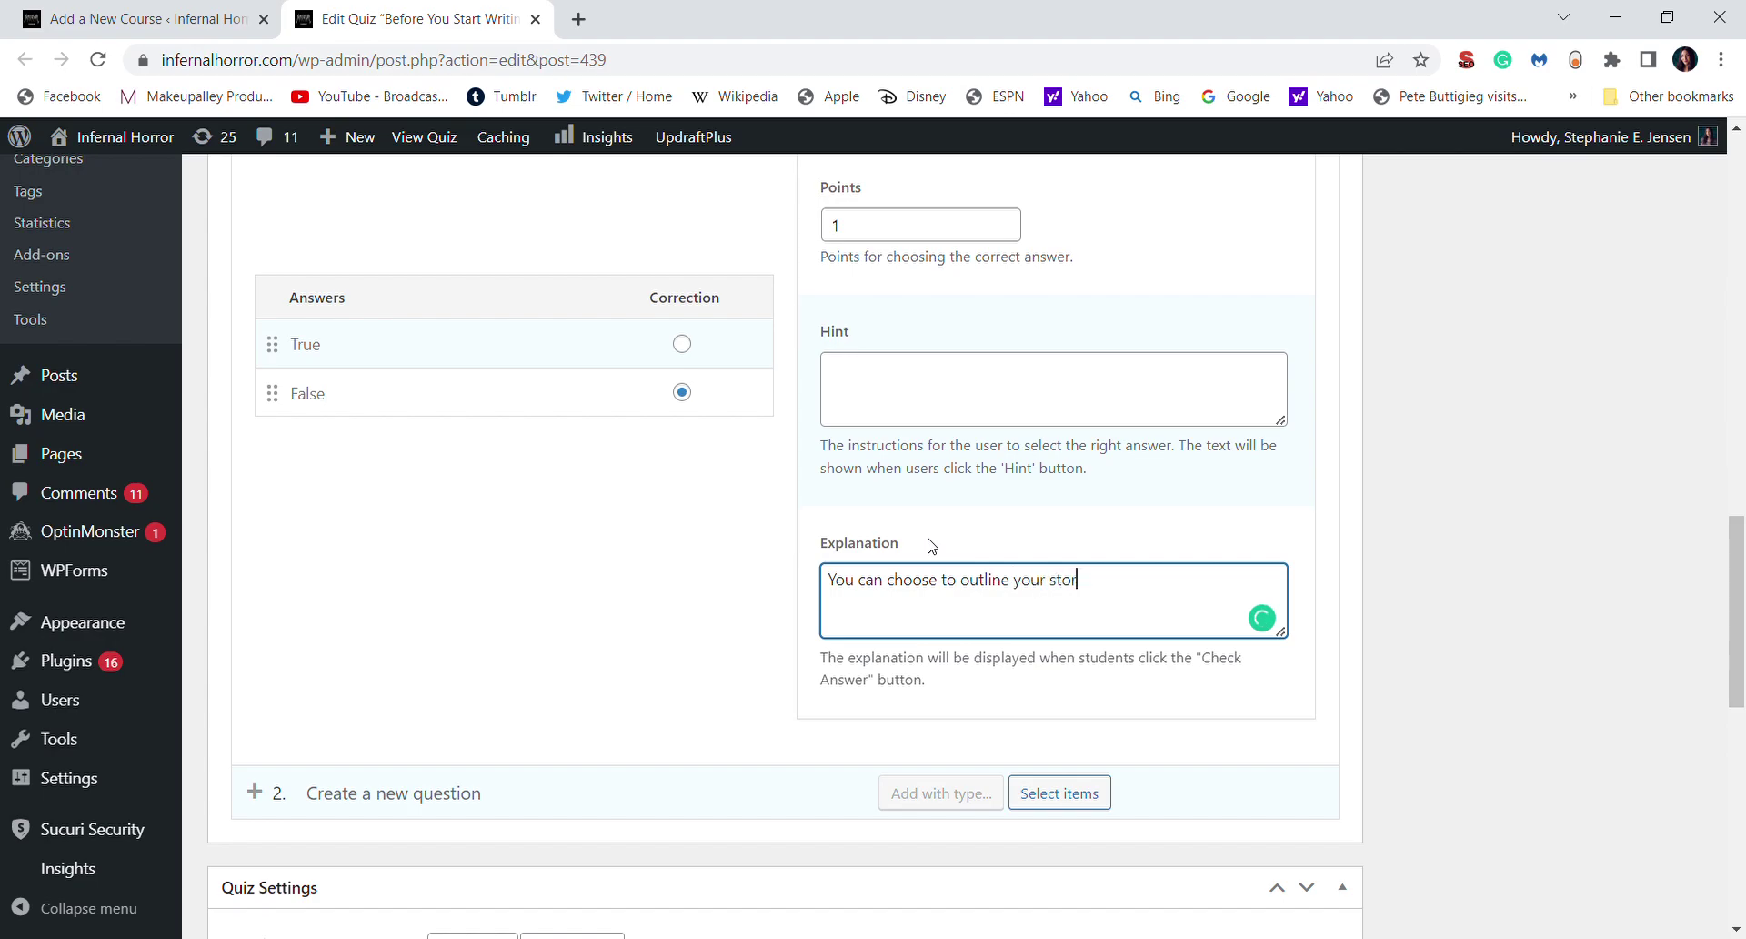
{"action": "type", "text": "y or not, it depends on yo"}
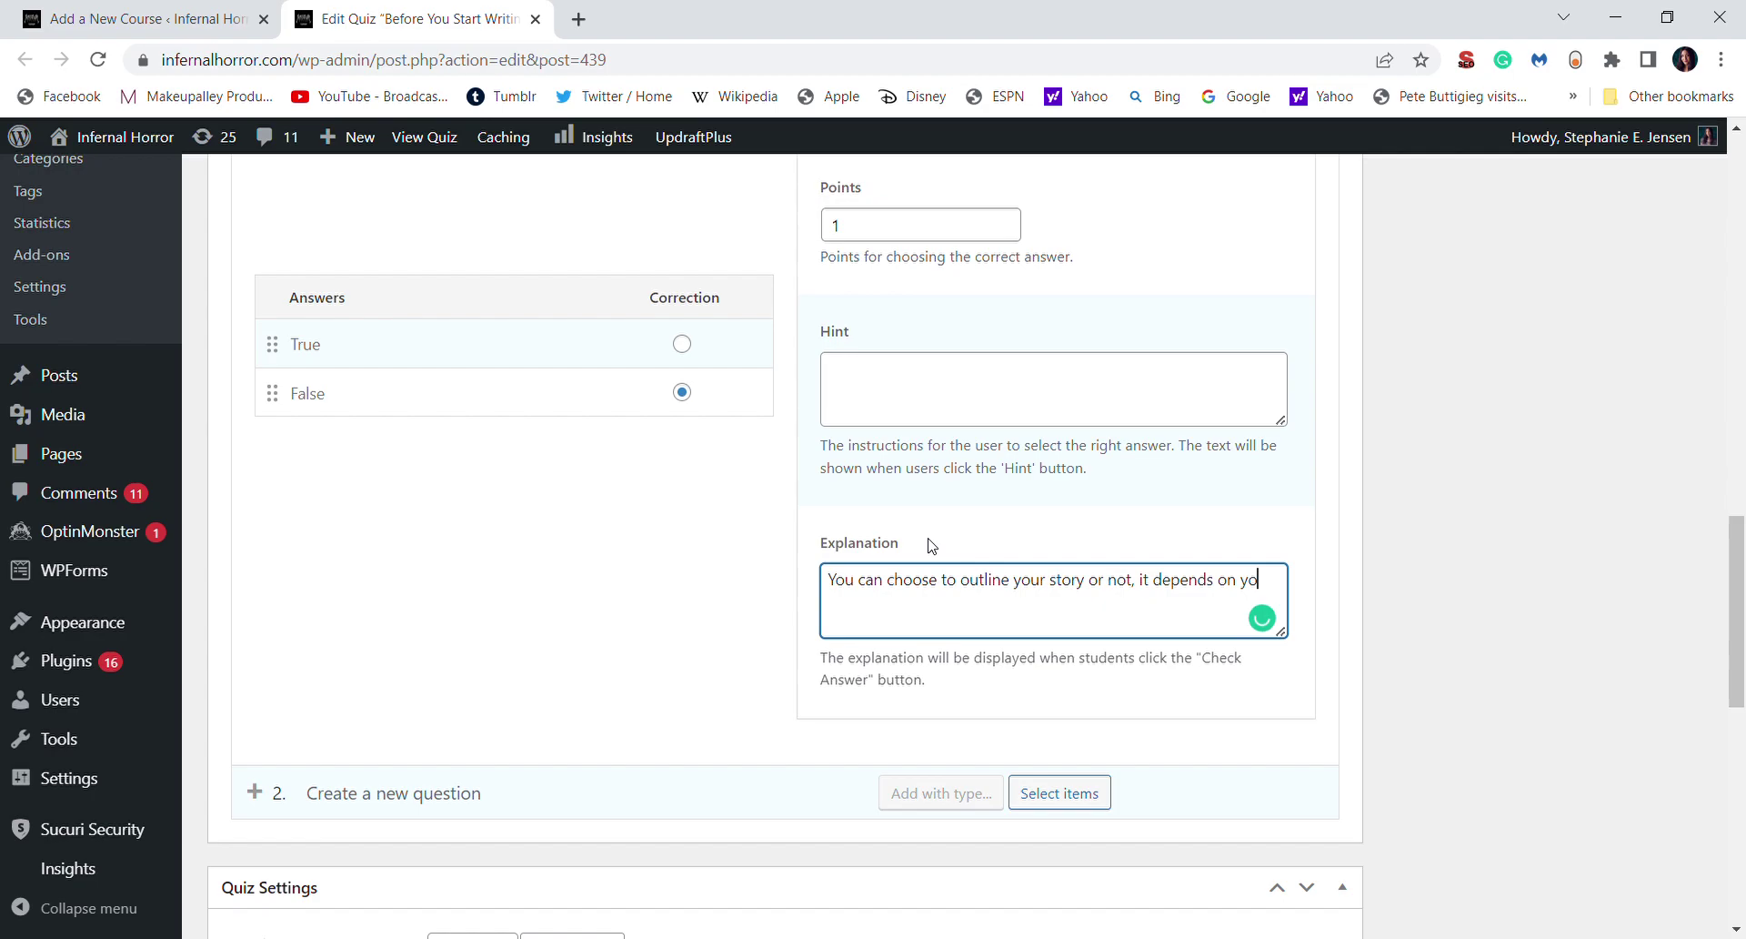
{"action": "type", "text": "ur preference and the flow of"}
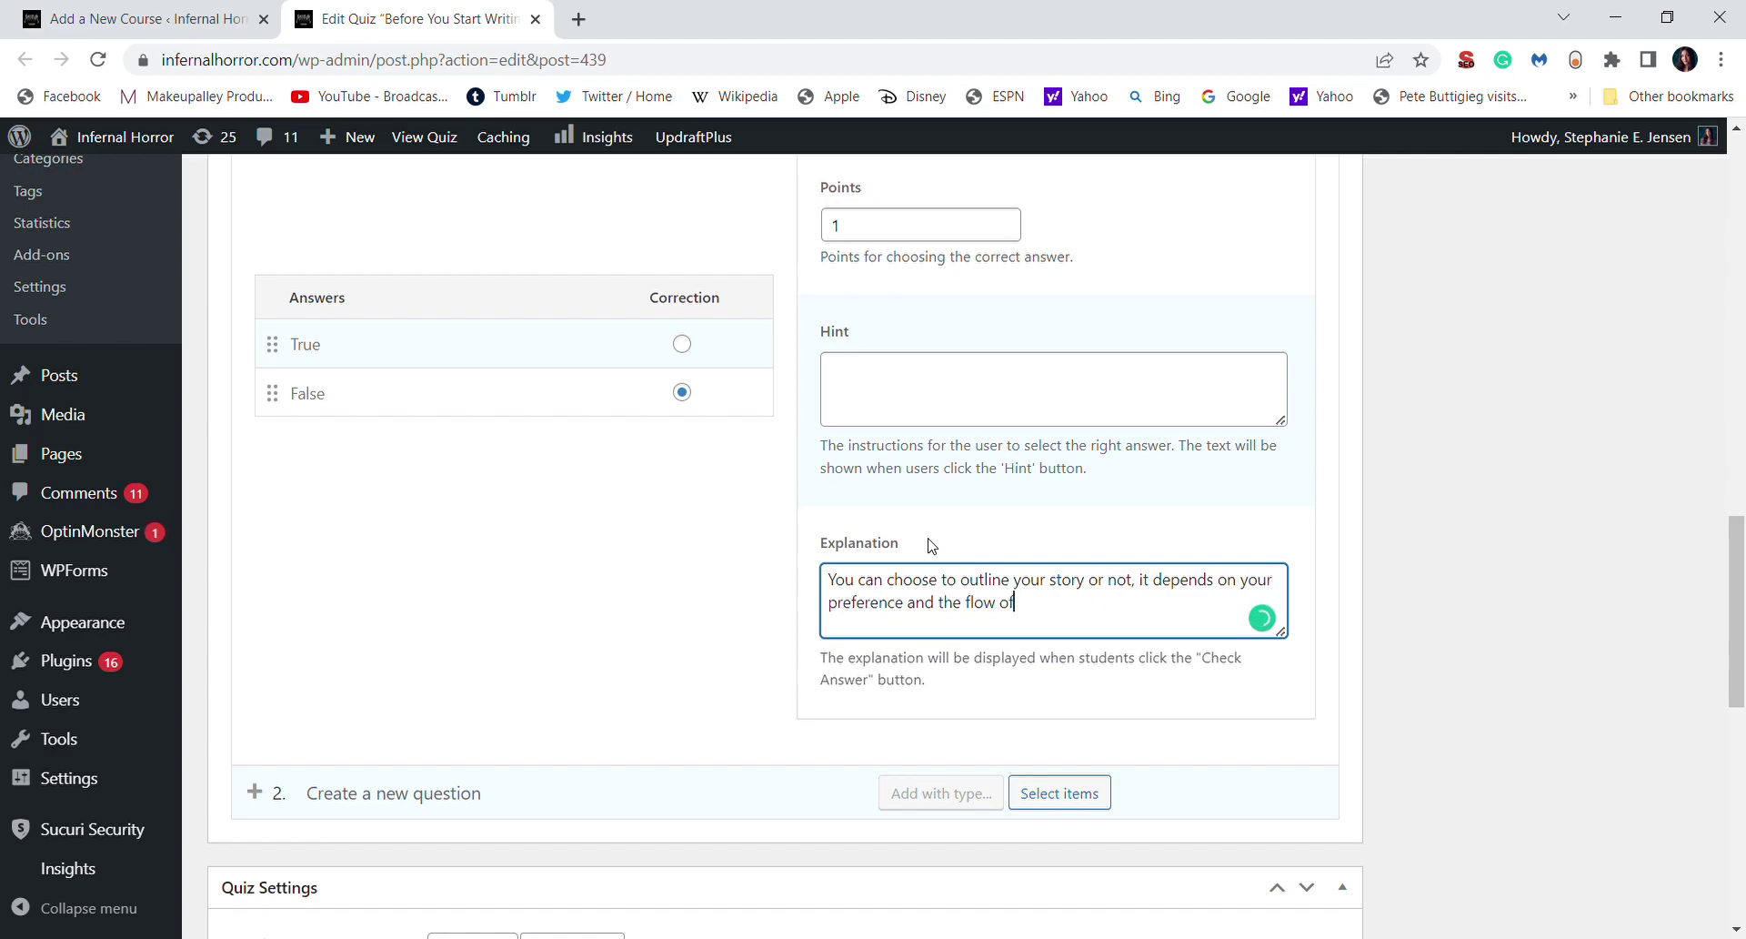
{"action": "type", "text": " your writing"}
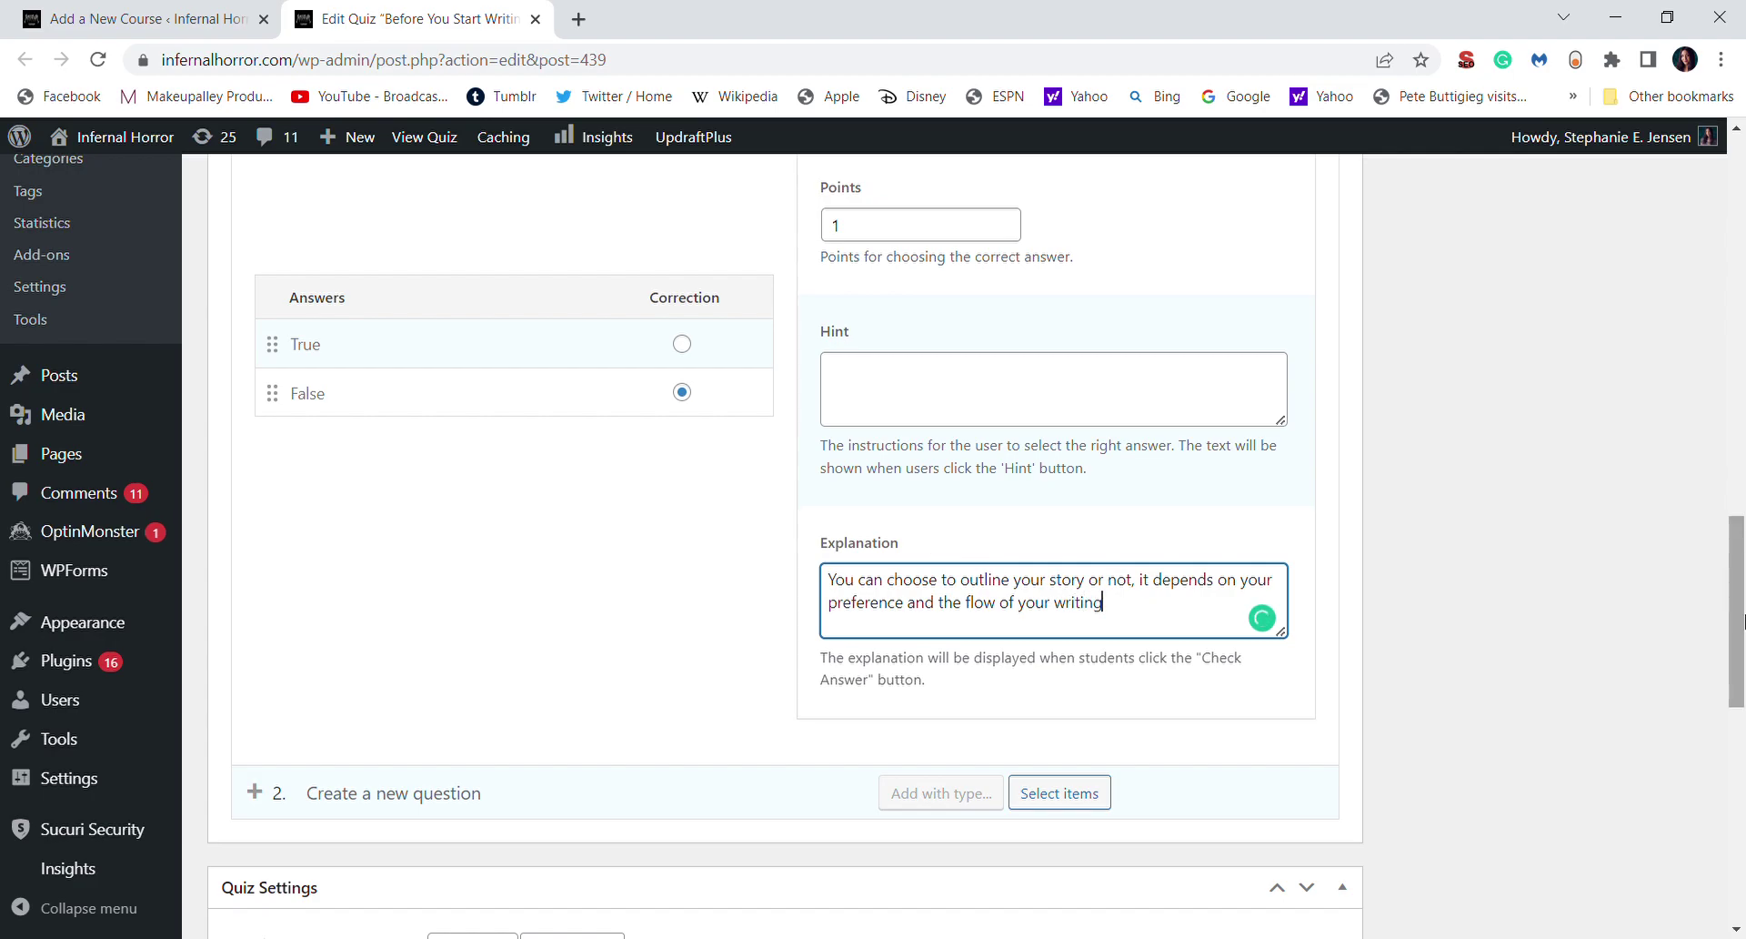
Save the "Before You Start Writing Quiz" with its new question by updating it
{"action": "scroll", "coordinate": [1742, 617], "scroll_direction": "down", "scroll_amount": 8}
{"action": "scroll", "coordinate": [1716, 245], "scroll_direction": "up", "scroll_amount": 20}
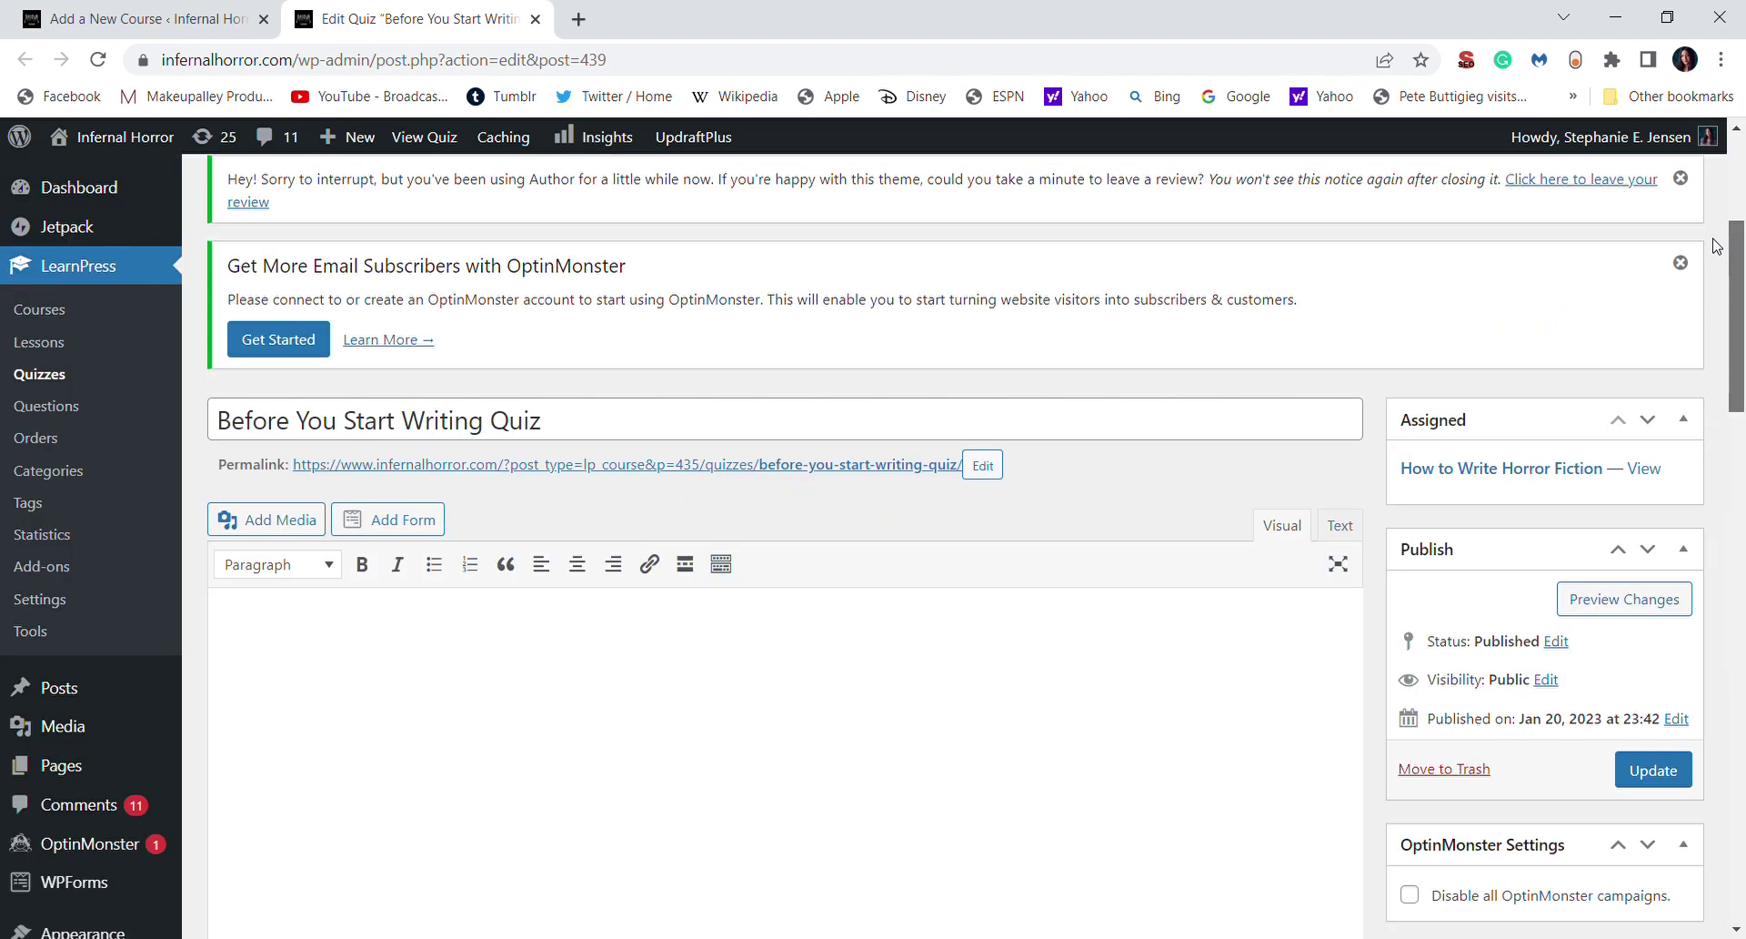
{"action": "scroll", "coordinate": [1716, 245], "scroll_direction": "down", "scroll_amount": 5}
{"action": "left_click", "coordinate": [1646, 344]}
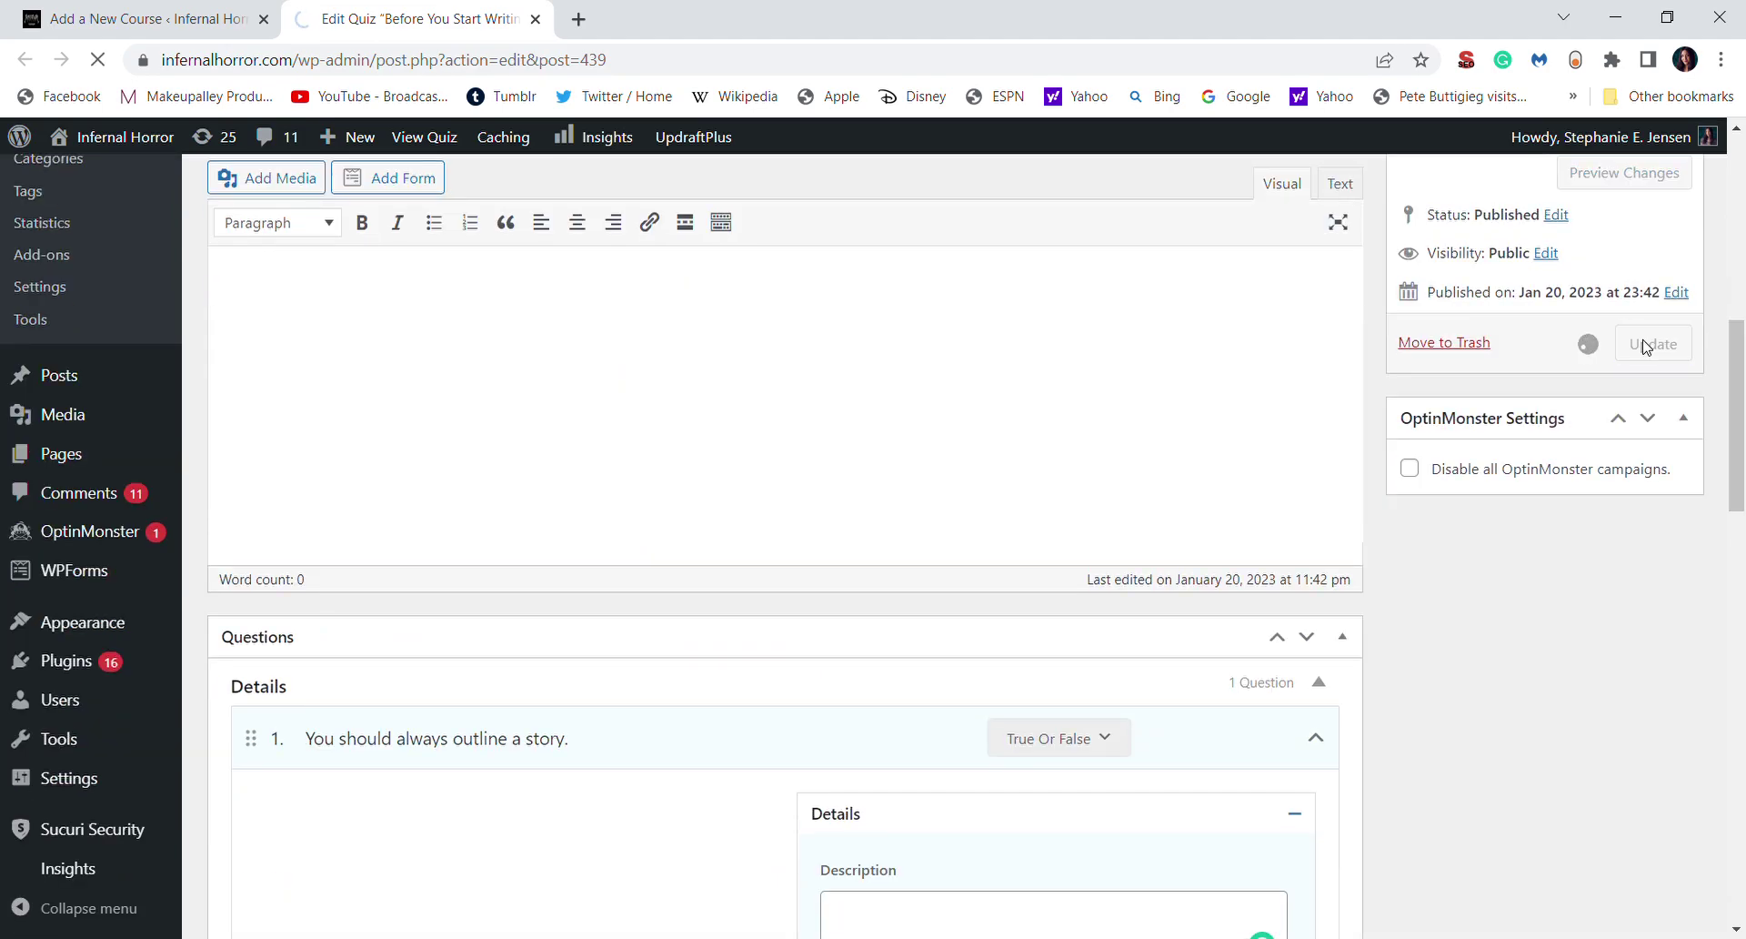